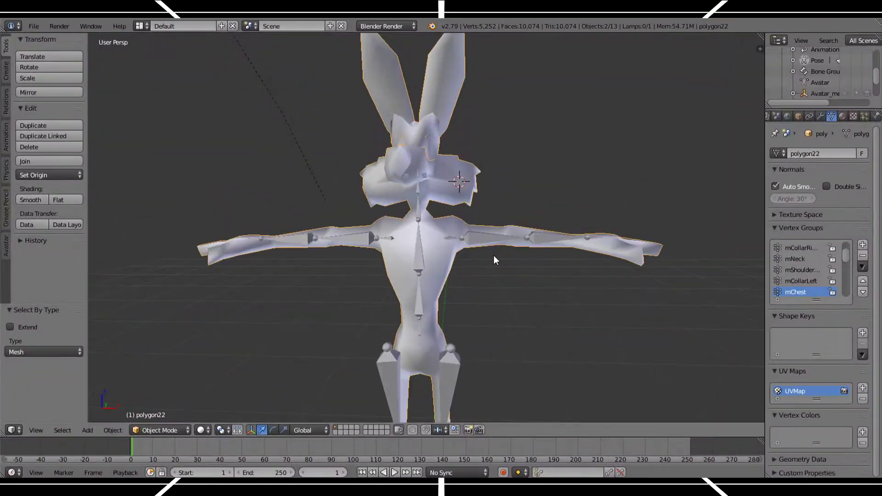
{"action": "left_click_drag", "start_coordinate": [491, 267], "coordinate": [465, 273]}
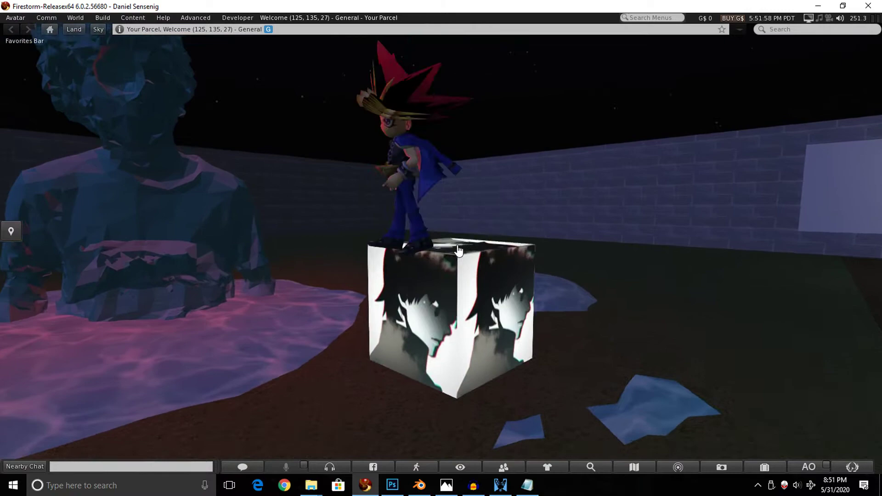
Step: Inspect the animated cube's contents and preview its frame-sheet texture preview.anim;4;8;10
{"action": "key", "text": "Up"}
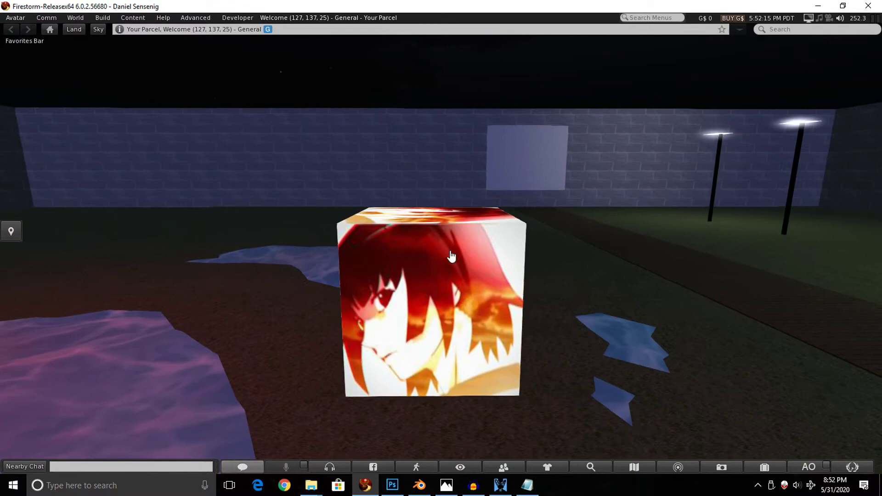
{"action": "mouse_move", "coordinate": [441, 262]}
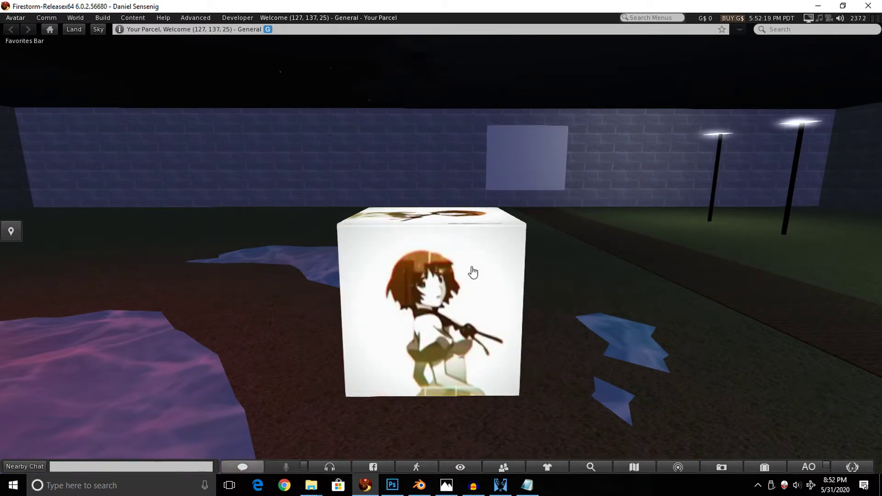
{"action": "mouse_move", "coordinate": [473, 274]}
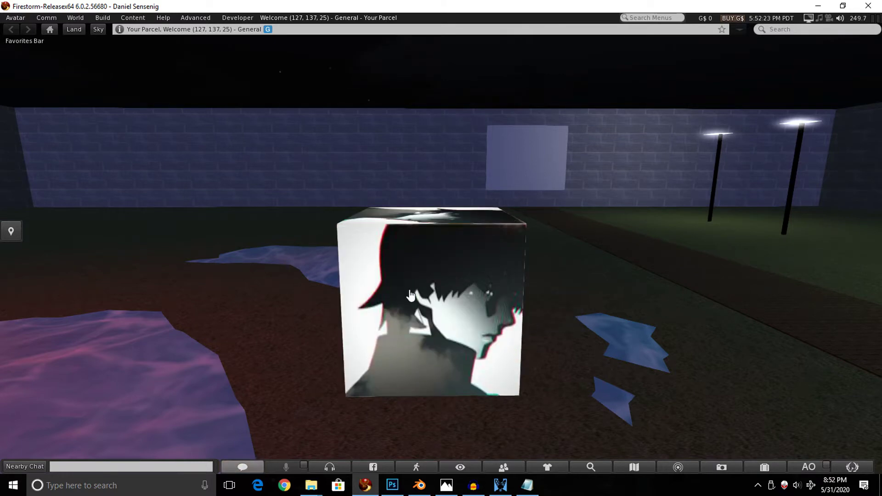
{"action": "right_click", "coordinate": [454, 293]}
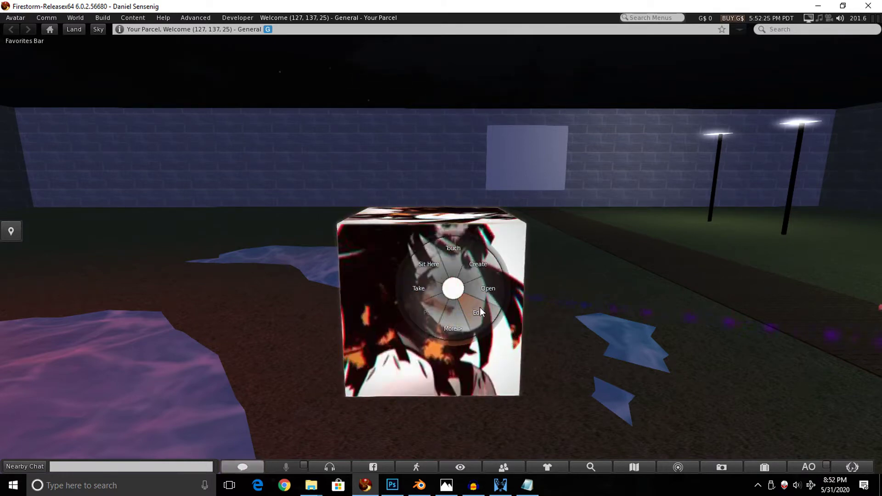
{"action": "left_click", "coordinate": [480, 307]}
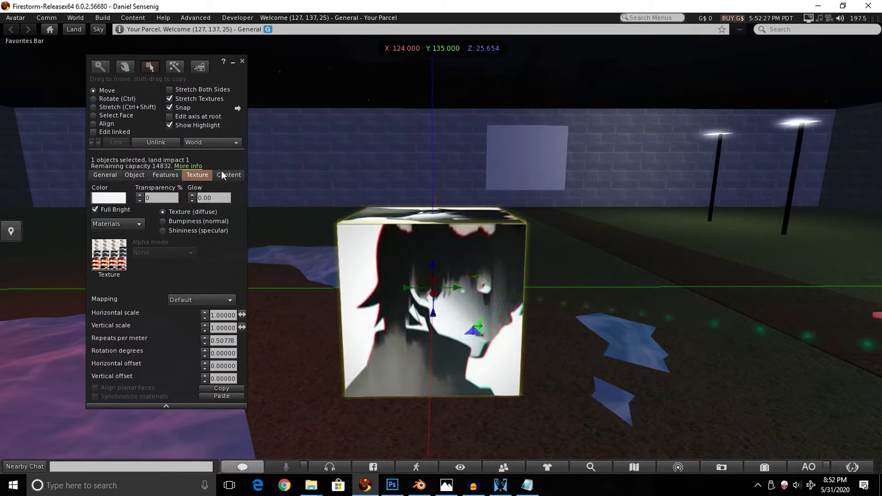
{"action": "left_click", "coordinate": [225, 175]}
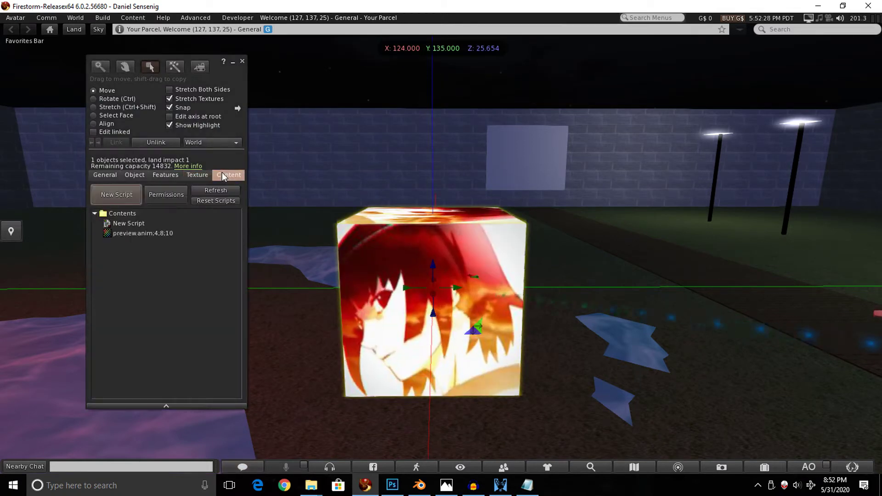
{"action": "double_click", "coordinate": [154, 234]}
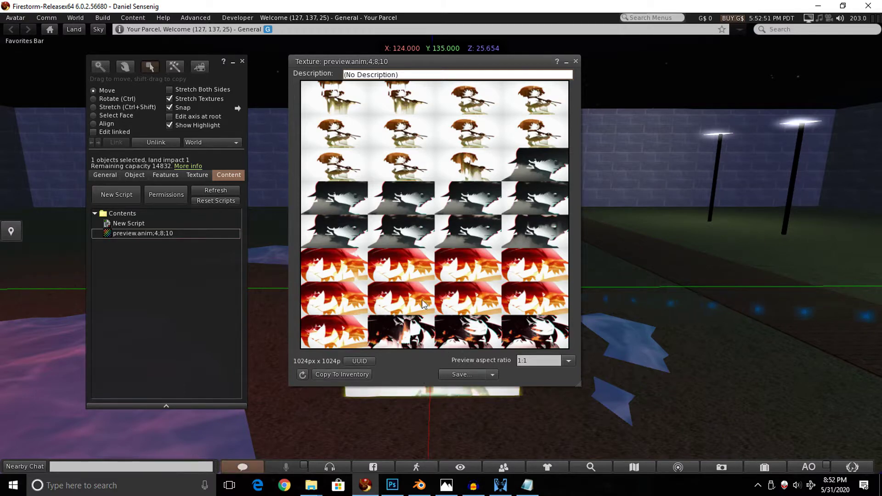
{"action": "left_click", "coordinate": [576, 61]}
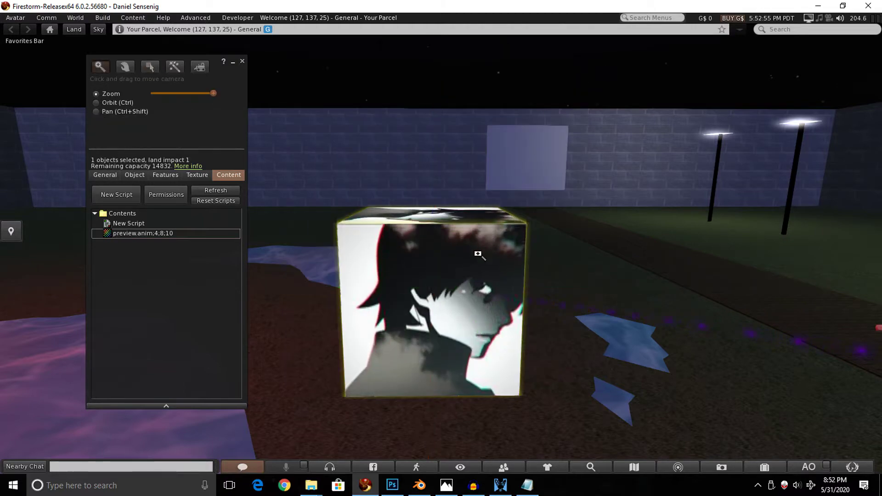
{"action": "key", "text": "Escape"}
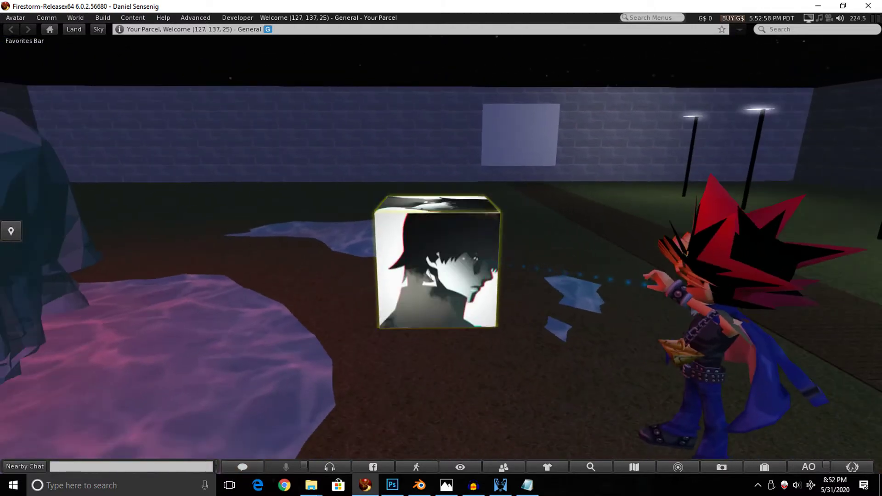
{"action": "right_click", "coordinate": [460, 238]}
{"action": "left_click", "coordinate": [464, 248]}
{"action": "key", "text": "Right"}
{"action": "key", "text": "Up"}
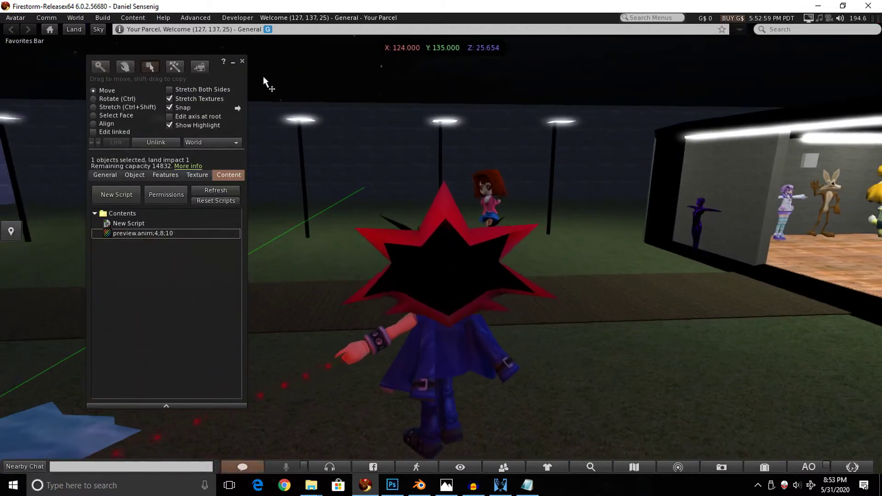
{"action": "left_click", "coordinate": [242, 61]}
Step: Walk the avatar into the lit building and view the animated T-shirt on the wall up close
{"action": "key", "text": "Up"}
{"action": "key", "text": "Right"}
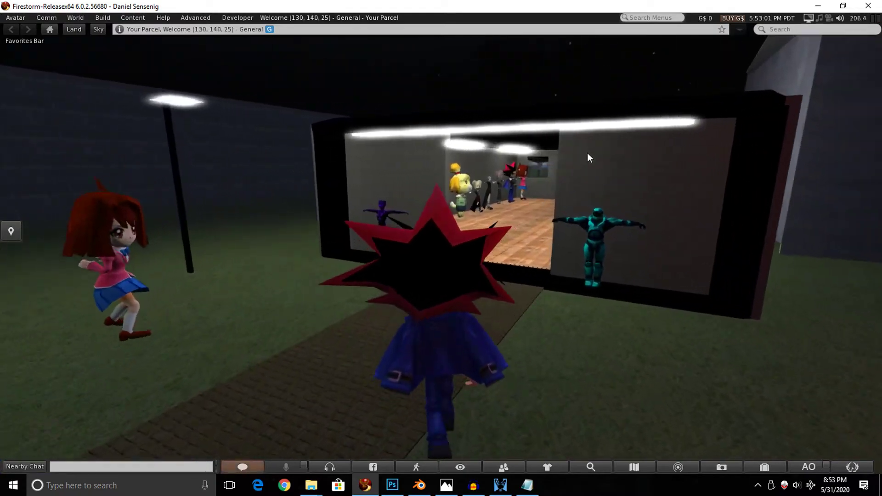
{"action": "key", "text": "Up"}
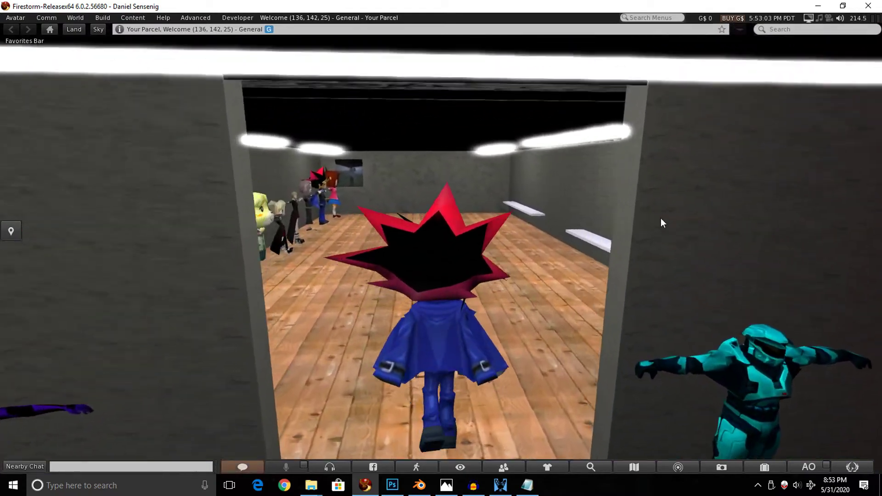
{"action": "key", "text": "Right"}
{"action": "key", "text": "Right"}
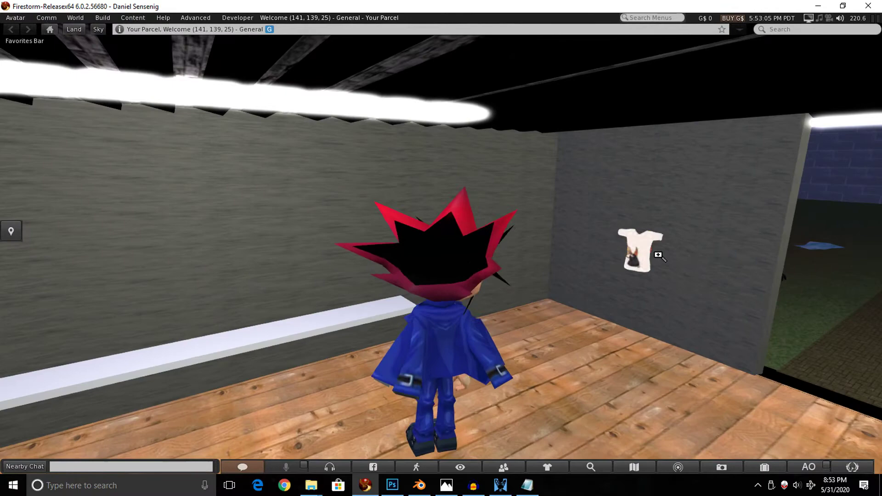
{"action": "left_click", "coordinate": [634, 249], "text": "alt"}
{"action": "scroll", "coordinate": [441, 213], "scroll_direction": "up", "scroll_amount": 5}
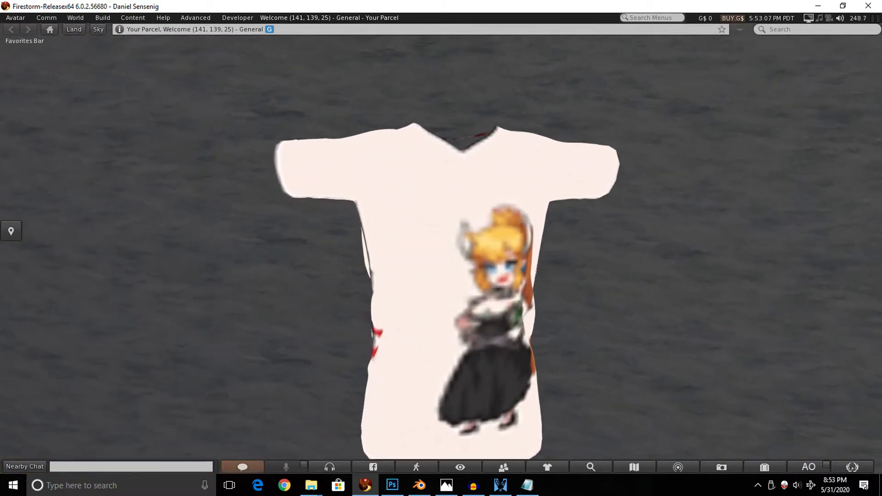
{"action": "scroll", "coordinate": [426, 239], "scroll_direction": "down", "scroll_amount": 1}
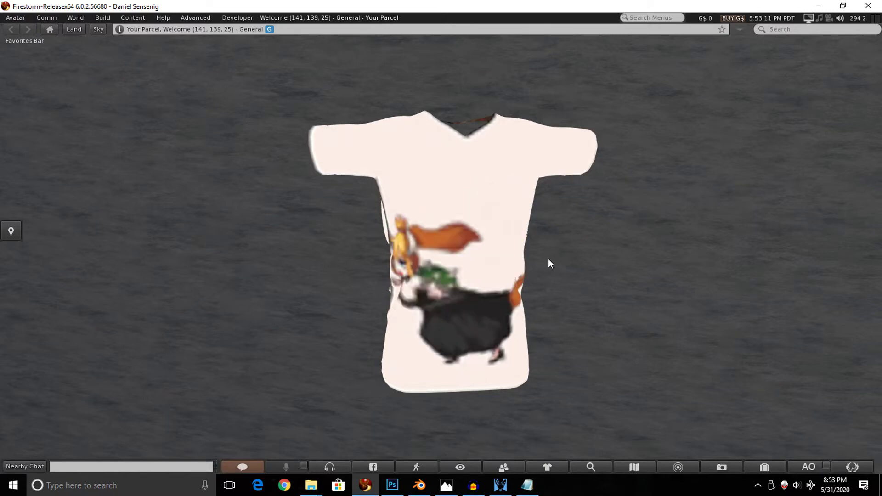
Step: Open the T-shirt for editing and preview the browser3.anim;4;4;10 texture in its contents
{"action": "right_click", "coordinate": [459, 274]}
{"action": "left_click", "coordinate": [499, 309]}
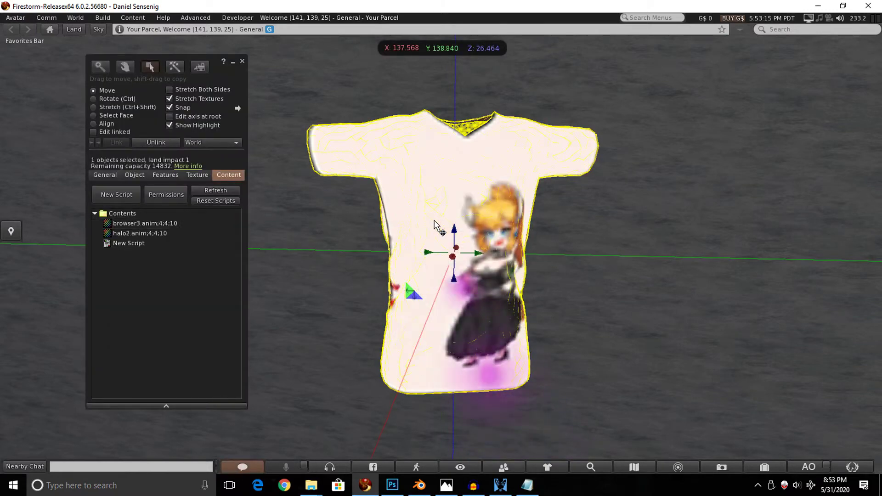
{"action": "double_click", "coordinate": [161, 224]}
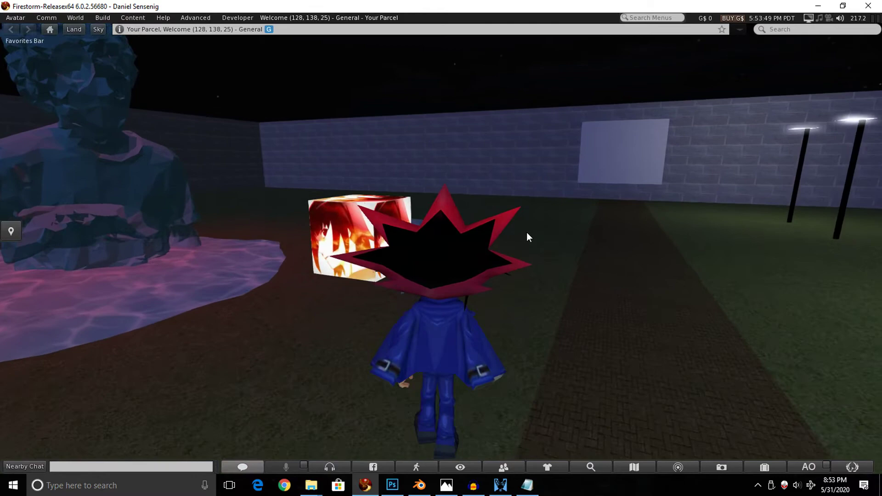
Step: Examine the animated texture on the cube beside the pool, up close and while walking past it
{"action": "left_click", "coordinate": [359, 236], "text": "alt"}
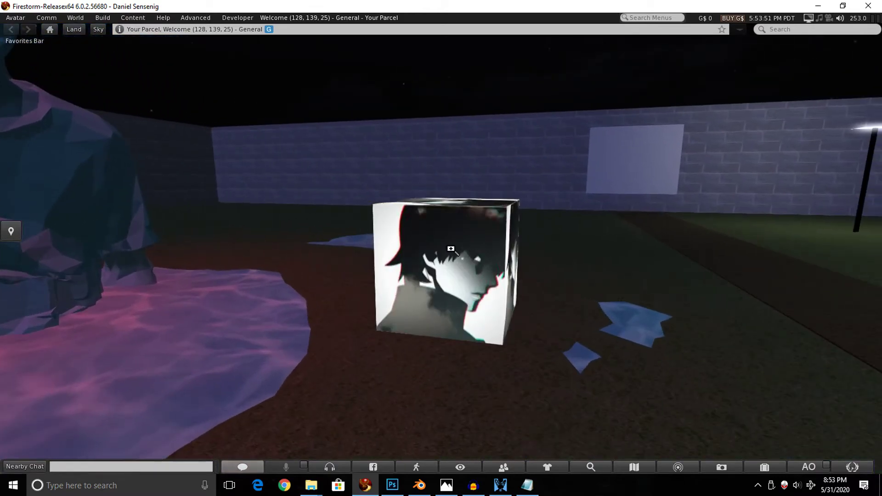
{"action": "scroll", "coordinate": [451, 249], "scroll_direction": "up", "scroll_amount": 3}
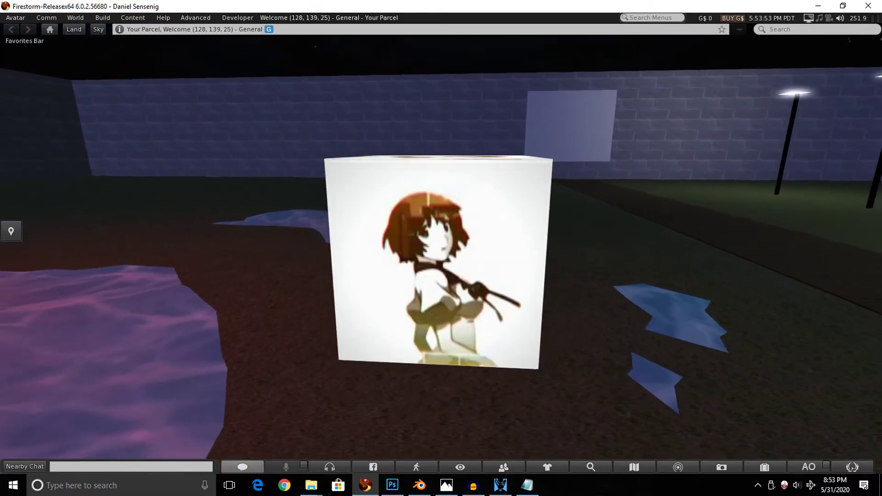
{"action": "scroll", "coordinate": [441, 249], "scroll_direction": "down", "scroll_amount": 2}
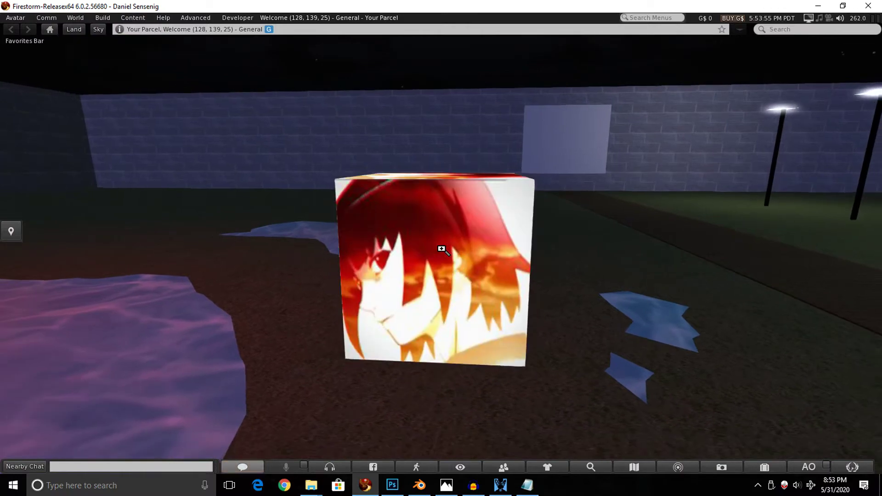
{"action": "left_click_drag", "start_coordinate": [442, 249], "coordinate": [556, 257]}
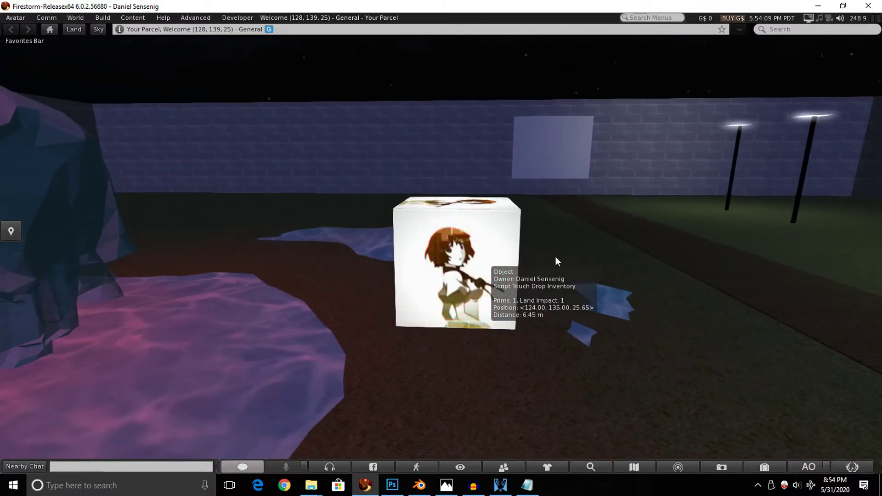
{"action": "key", "text": "Up"}
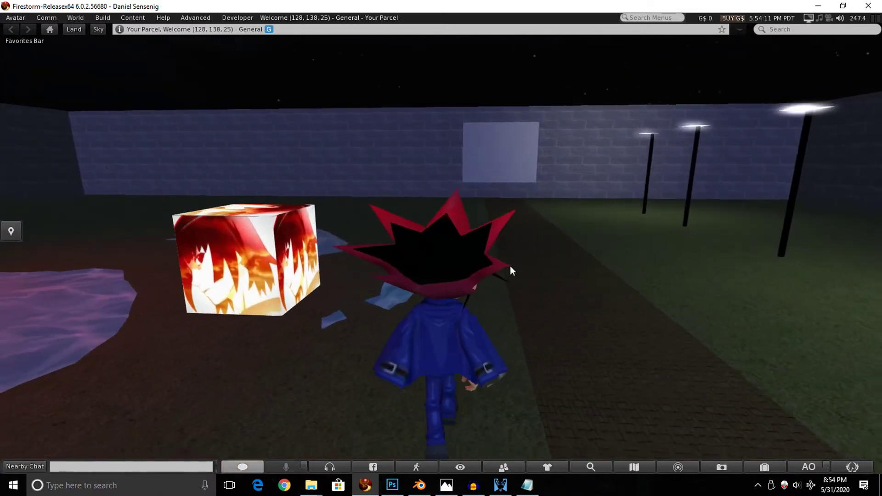
{"action": "key", "text": "Up"}
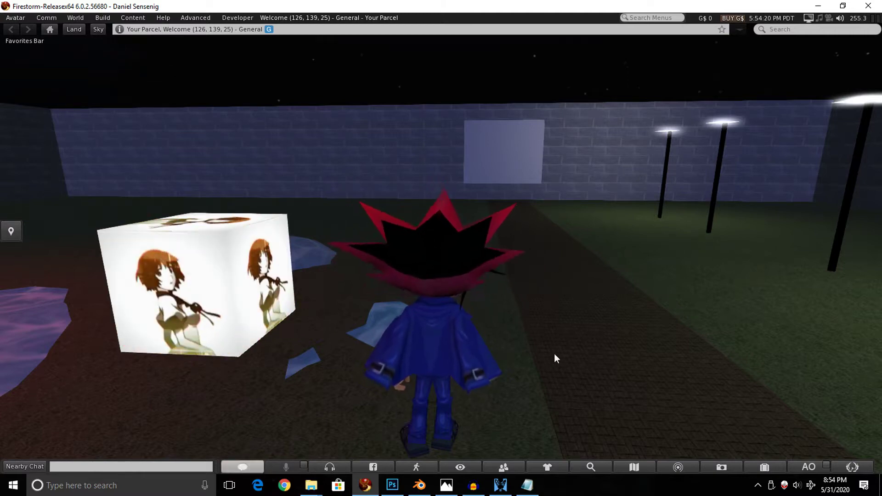
Step: Bring up the G2SLA! converter and the gif_2_SL_animation_v0.6 folder
{"action": "left_click", "coordinate": [500, 485]}
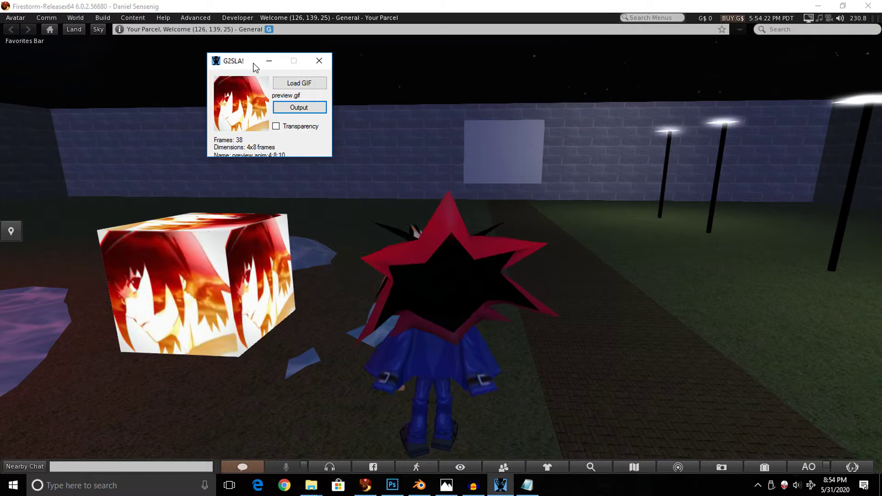
{"action": "left_click", "coordinate": [311, 486]}
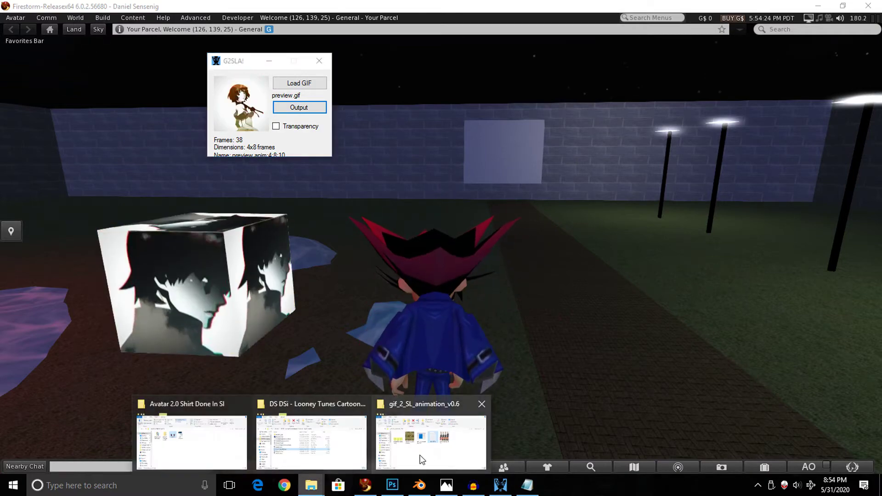
{"action": "left_click", "coordinate": [422, 459]}
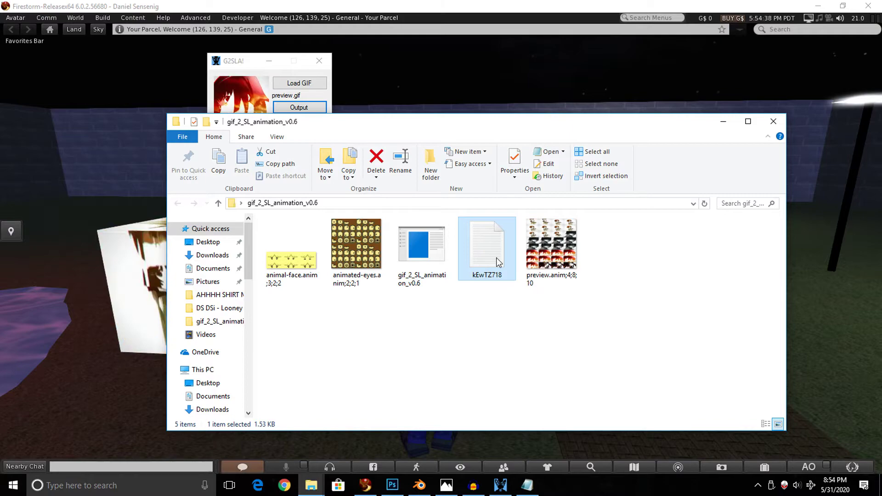
Step: Open the kEwTZ718 script file, copy its entire text, and close the file
{"action": "double_click", "coordinate": [498, 262]}
{"action": "scroll", "coordinate": [258, 173], "scroll_direction": "down", "scroll_amount": 13}
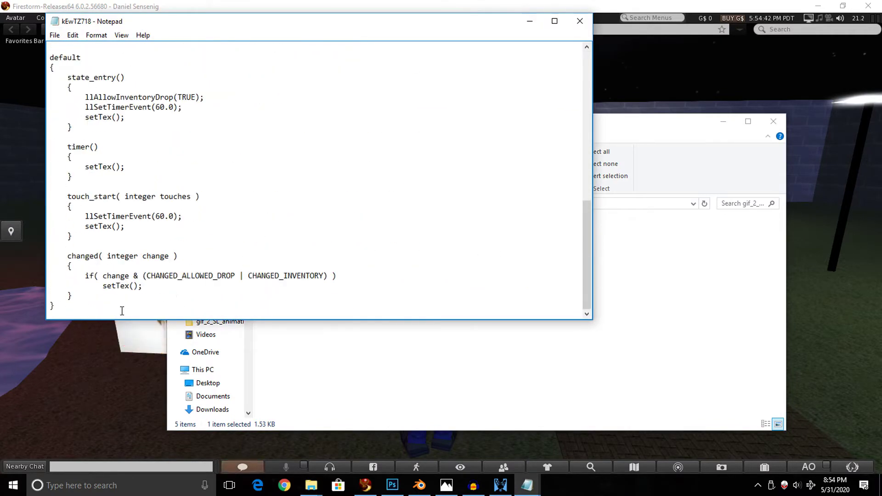
{"action": "key", "text": "ctrl+a"}
{"action": "scroll", "coordinate": [122, 311], "scroll_direction": "up", "scroll_amount": 13}
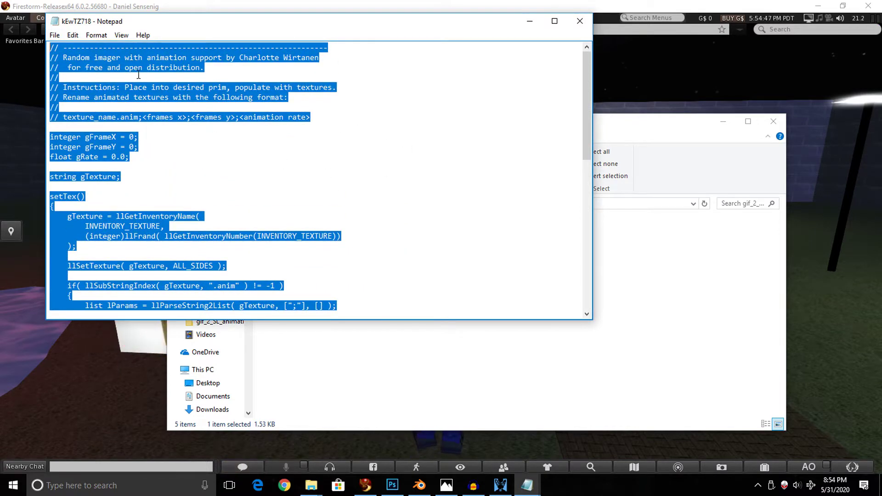
{"action": "right_click", "coordinate": [171, 61]}
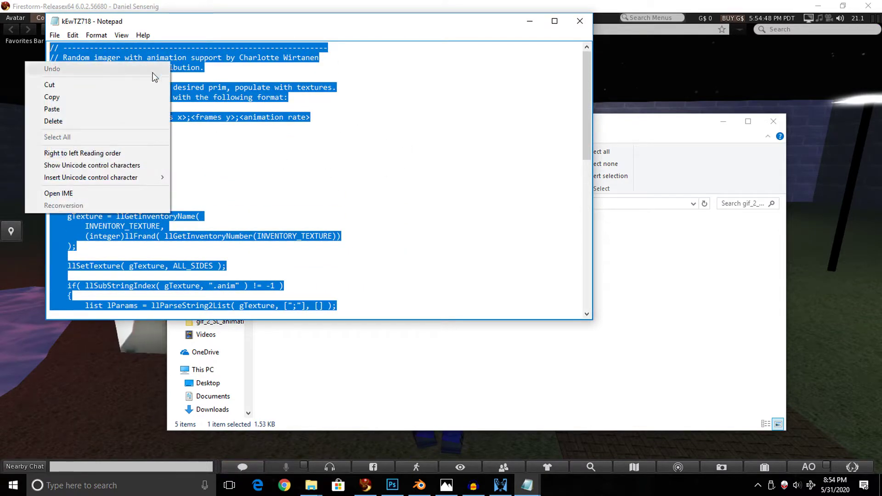
{"action": "left_click", "coordinate": [123, 98]}
{"action": "left_click", "coordinate": [589, 20]}
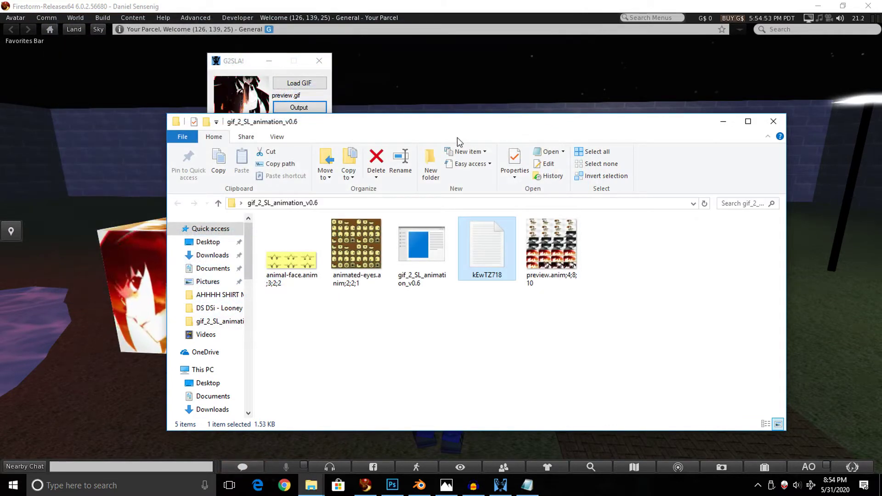
Step: Output the loaded preview.gif as a JPG frame-sheet image with G2SLA! and dismiss the completion message
{"action": "left_click_drag", "start_coordinate": [238, 63], "coordinate": [243, 101]}
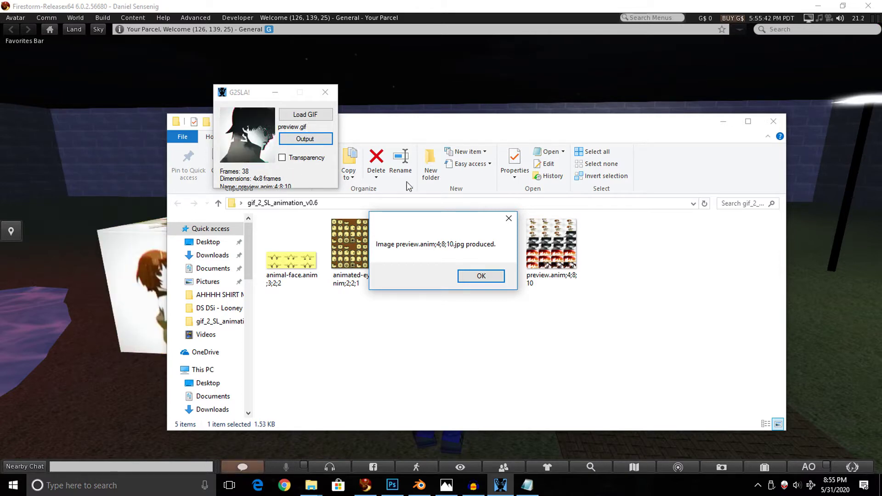
{"action": "left_click_drag", "start_coordinate": [444, 220], "coordinate": [625, 189]}
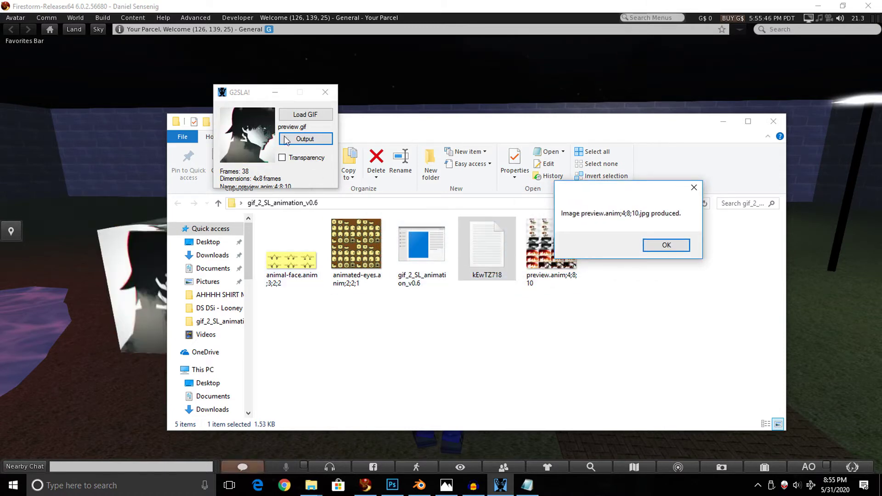
{"action": "left_click_drag", "start_coordinate": [613, 184], "coordinate": [396, 184]}
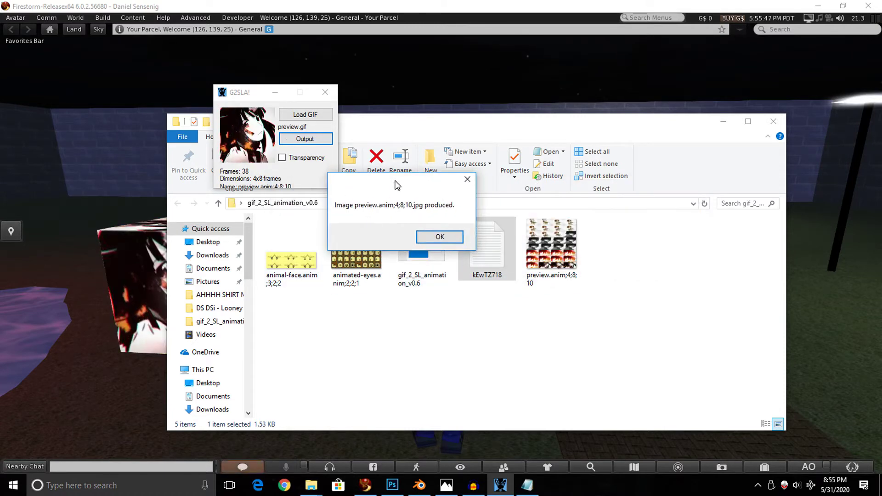
{"action": "left_click", "coordinate": [441, 237]}
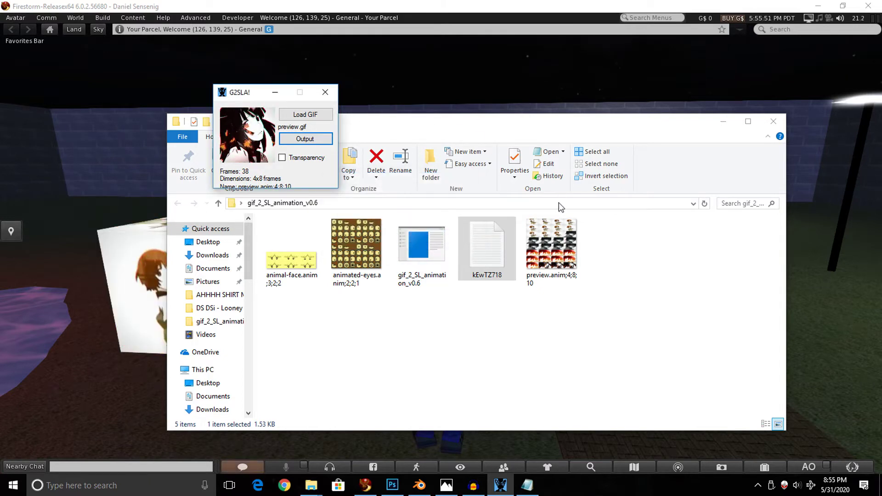
Step: Open the preview.anim;4;8;10 image, examine its grid of animation frames up close, and close the viewer
{"action": "left_click", "coordinate": [563, 252]}
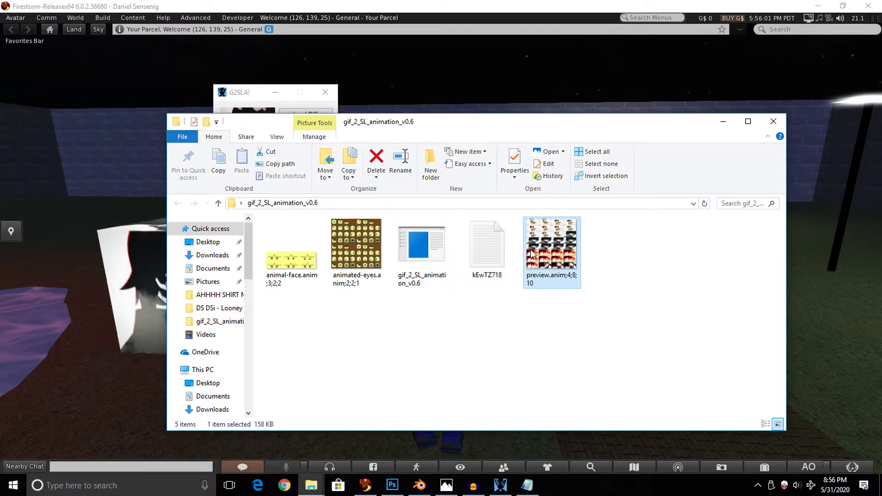
{"action": "double_click", "coordinate": [546, 252]}
{"action": "key", "text": "Left"}
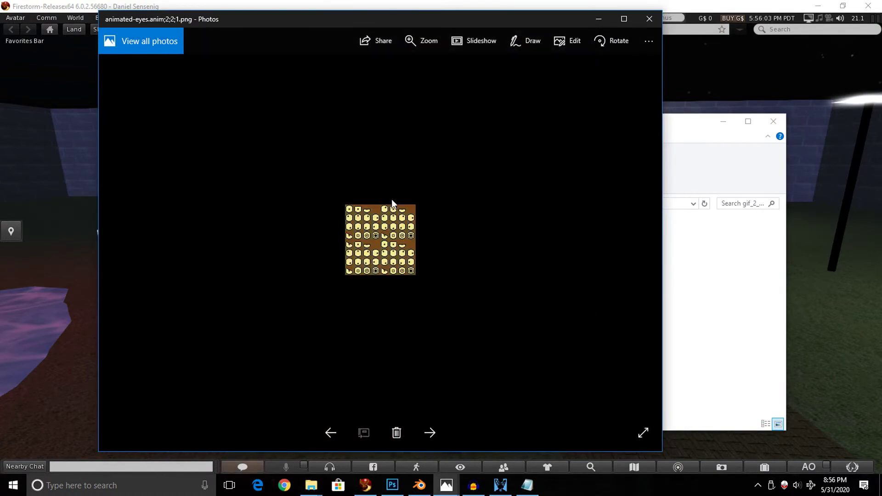
{"action": "key", "text": "Right"}
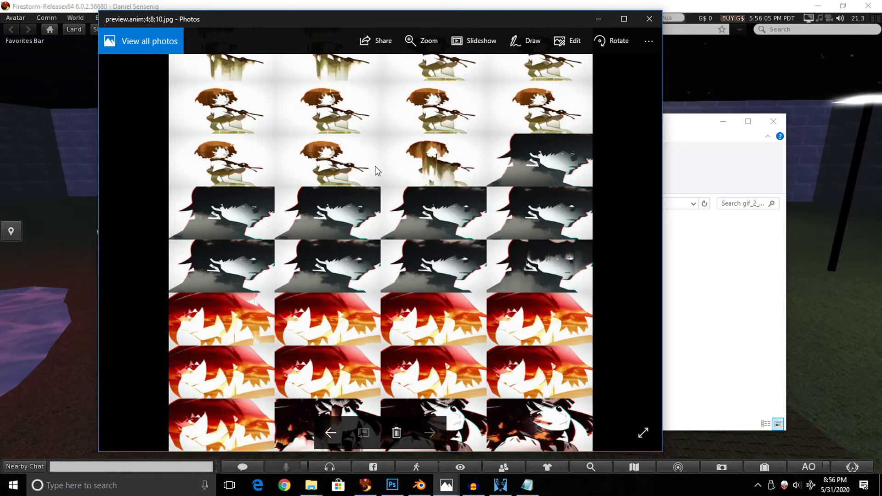
{"action": "scroll", "coordinate": [404, 190], "scroll_direction": "up", "scroll_amount": 3}
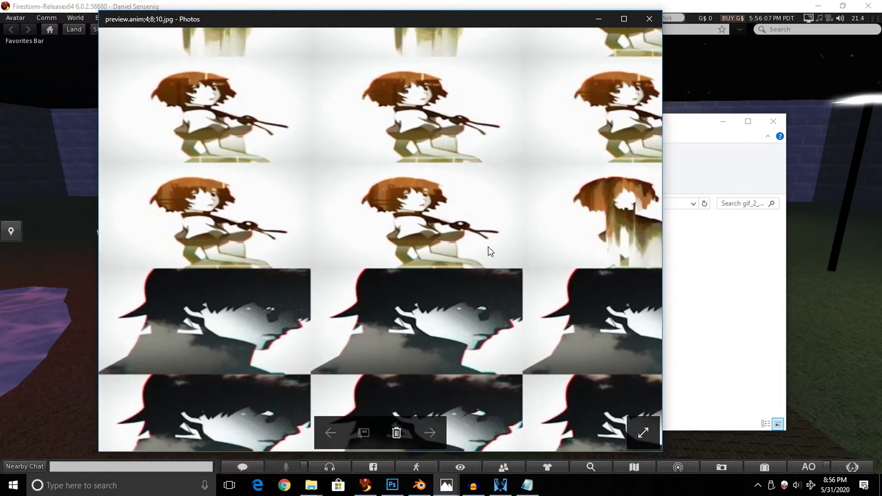
{"action": "left_click_drag", "start_coordinate": [490, 251], "coordinate": [457, 81]}
{"action": "scroll", "coordinate": [504, 203], "scroll_direction": "down", "scroll_amount": 3}
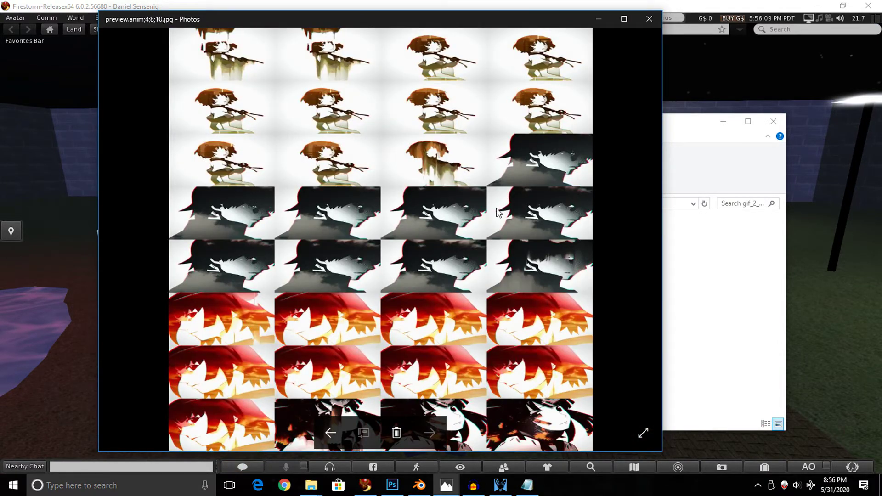
{"action": "left_click", "coordinate": [649, 22]}
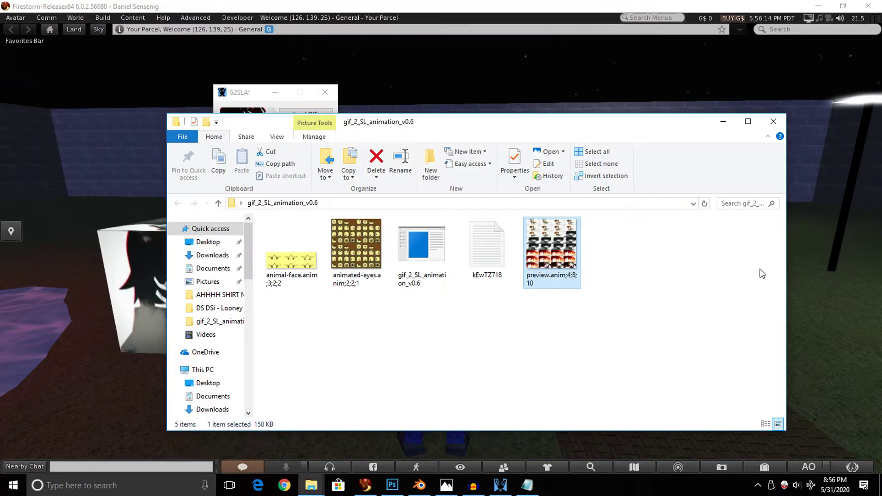
Step: Switch to Firestorm and upload the preview.anim;4;8;10 image to the inventory under its existing name
{"action": "left_click", "coordinate": [826, 348]}
{"action": "left_click", "coordinate": [764, 467]}
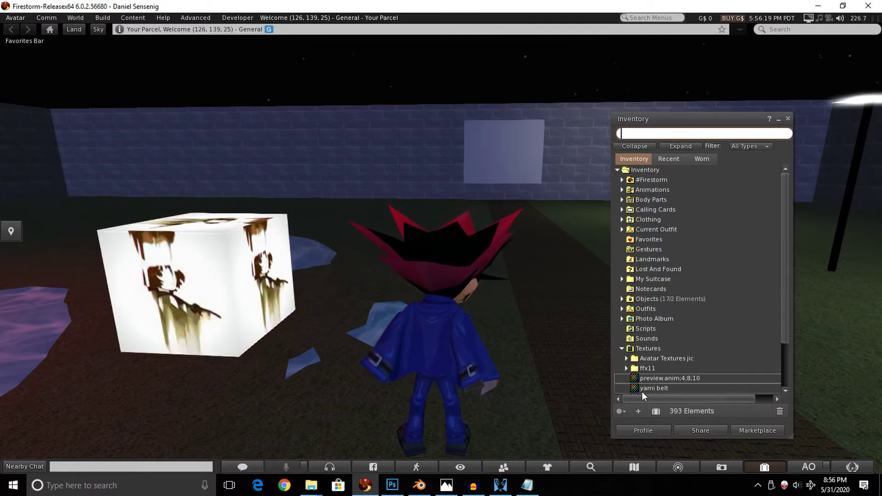
{"action": "left_click", "coordinate": [638, 412]}
{"action": "mouse_move", "coordinate": [671, 345]}
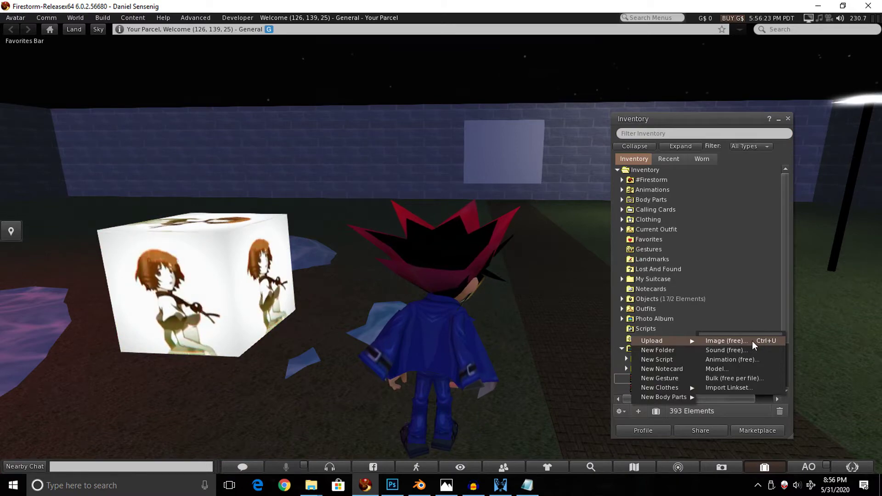
{"action": "left_click", "coordinate": [726, 341]}
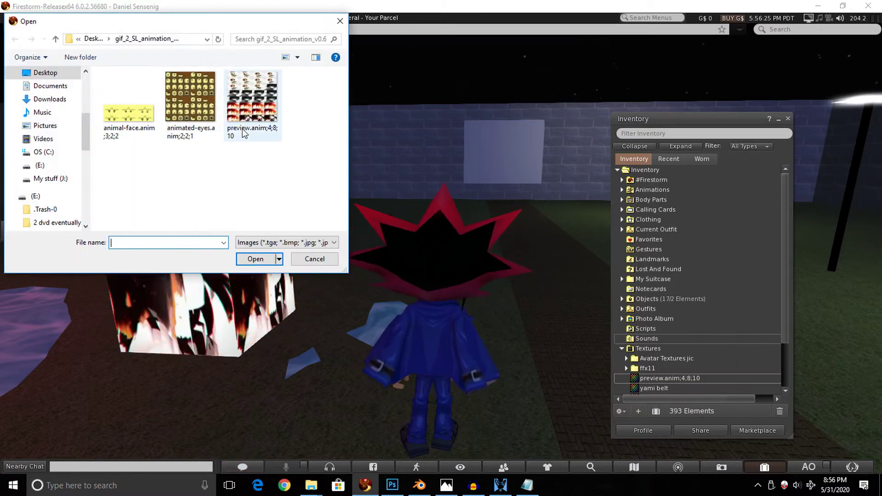
{"action": "double_click", "coordinate": [244, 133]}
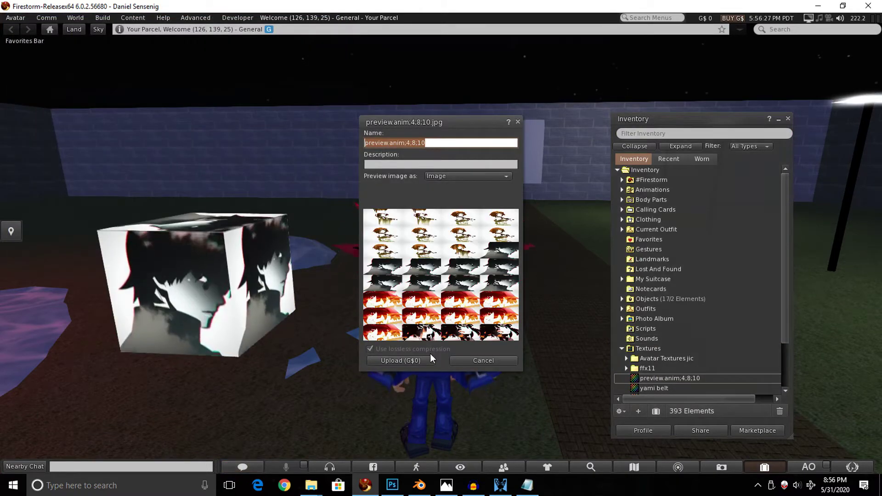
{"action": "left_click", "coordinate": [428, 361]}
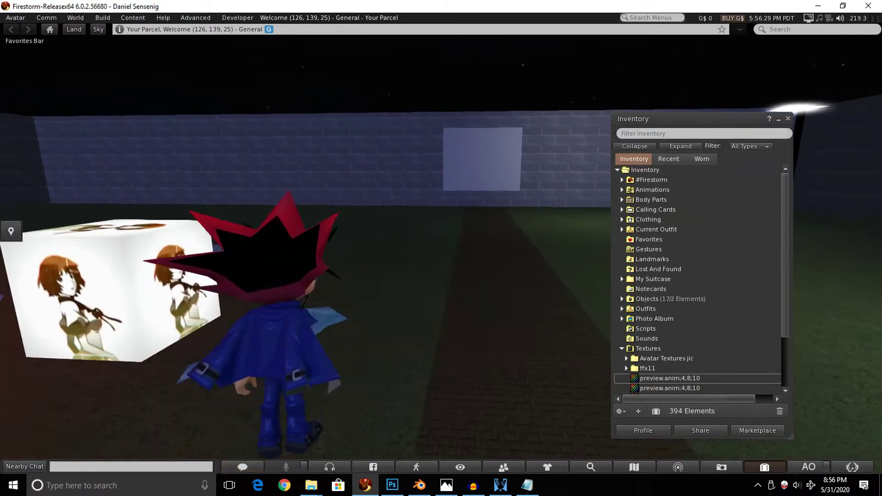
Step: Create a cube on the grass beside the brick path and stretch it evenly to about 2.257 m per side
{"action": "right_click", "coordinate": [505, 275]}
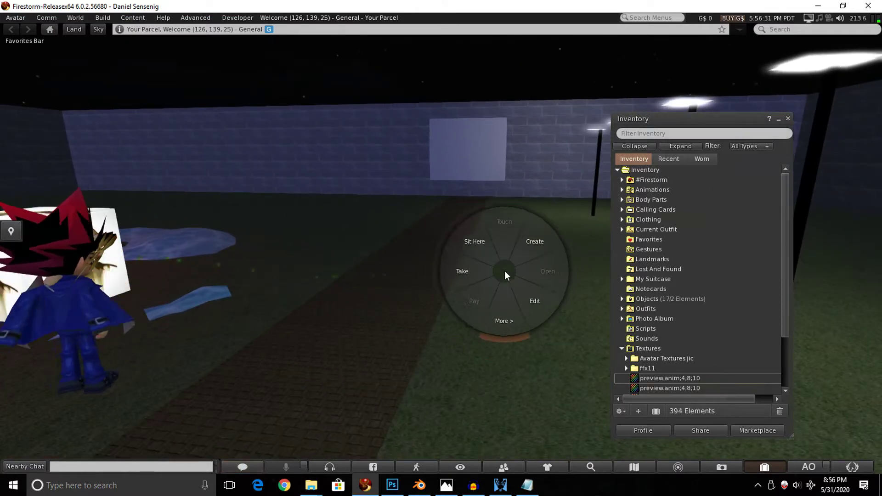
{"action": "left_click", "coordinate": [533, 243]}
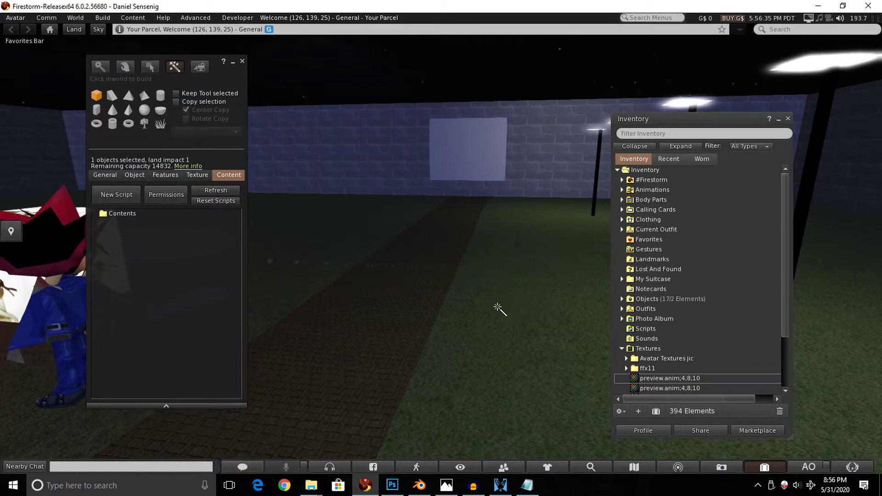
{"action": "left_click", "coordinate": [514, 306]}
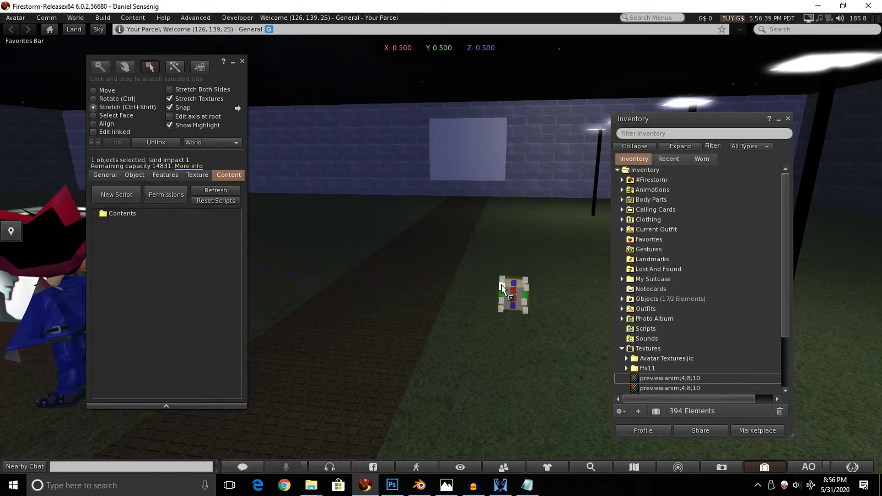
{"action": "left_click_drag", "start_coordinate": [506, 282], "coordinate": [339, 222]}
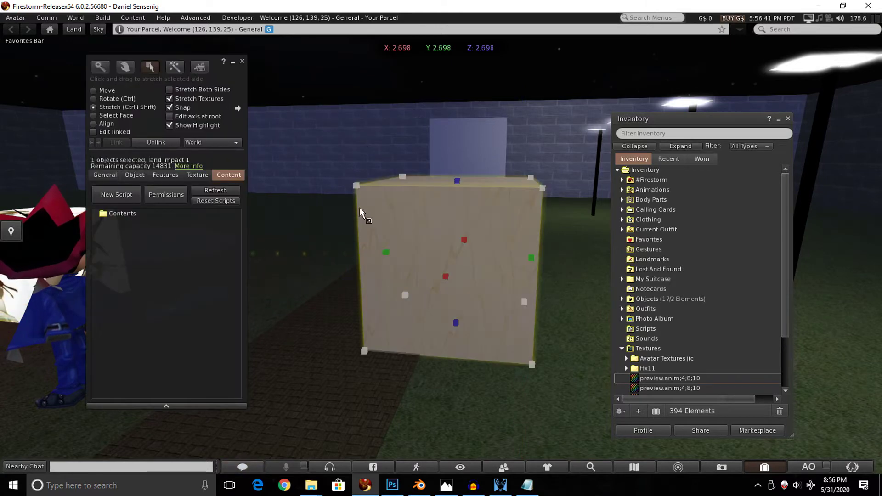
{"action": "left_click_drag", "start_coordinate": [357, 187], "coordinate": [396, 205]}
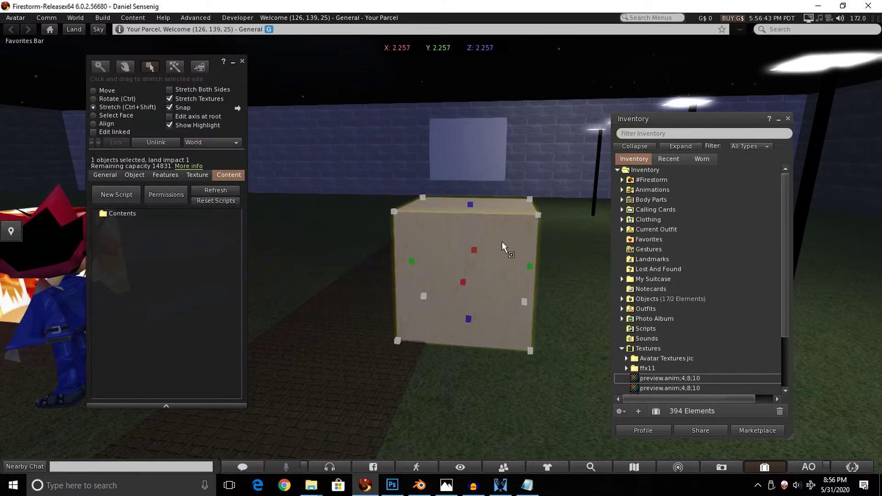
Step: Add the uploaded preview.anim;4;8;10 texture from the inventory to the new cube's contents
{"action": "left_click", "coordinate": [165, 175]}
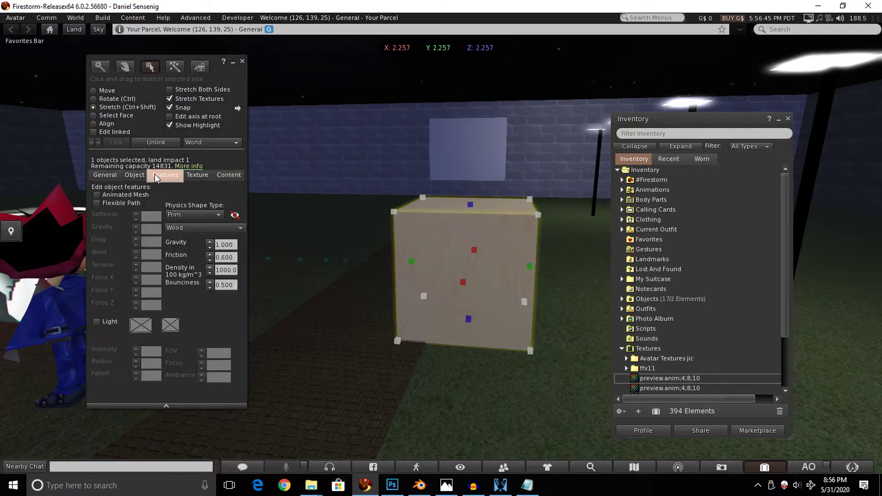
{"action": "left_click", "coordinate": [228, 175]}
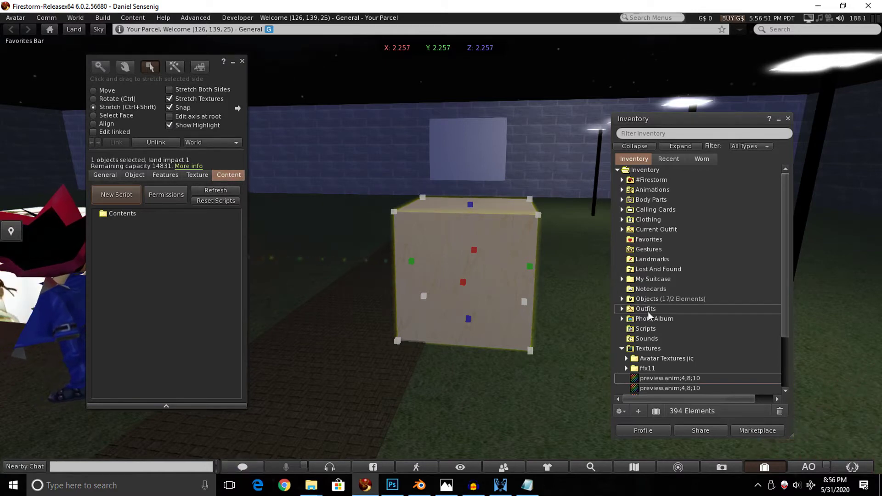
{"action": "left_click_drag", "start_coordinate": [664, 378], "coordinate": [184, 256]}
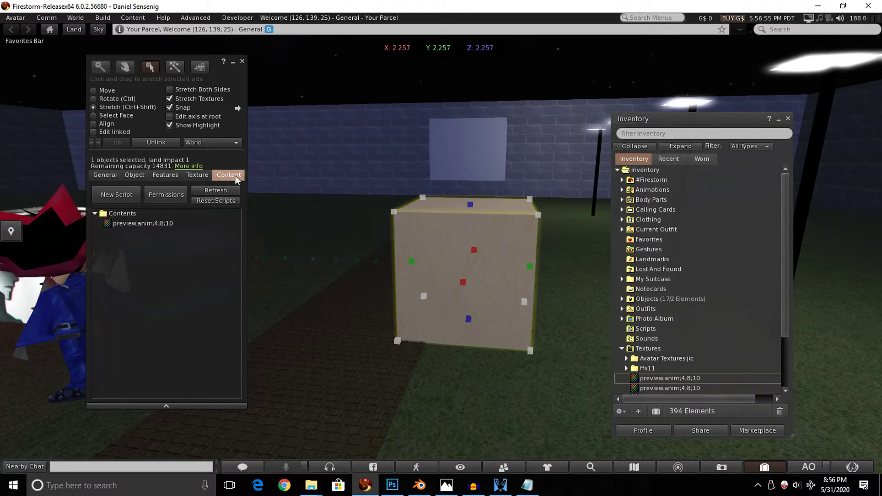
Step: Add a new script to the cube, replace its default code with the copied animation script, save it, and close the editor
{"action": "left_click", "coordinate": [117, 194]}
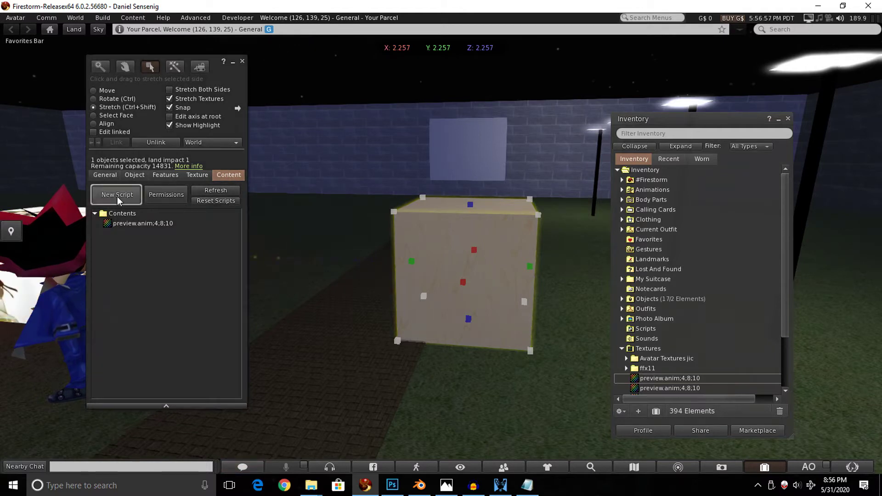
{"action": "double_click", "coordinate": [150, 223]}
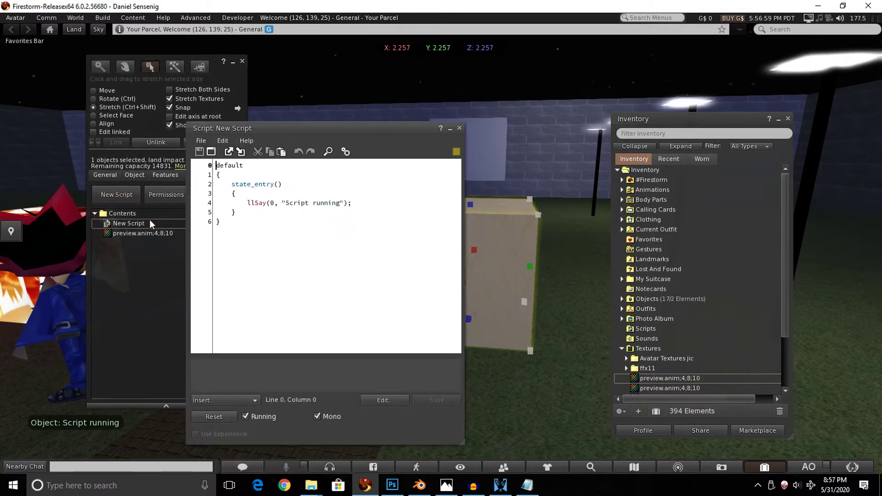
{"action": "key", "text": "ctrl+a"}
{"action": "key", "text": "ctrl+v"}
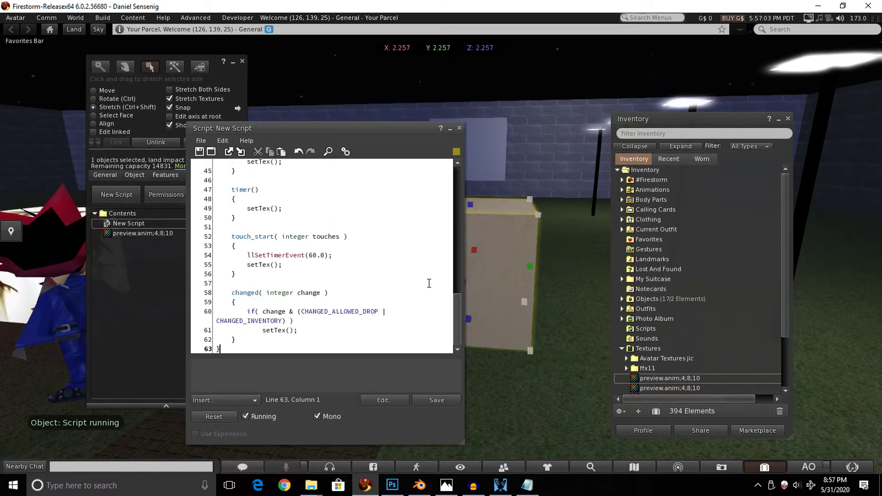
{"action": "left_click", "coordinate": [449, 404]}
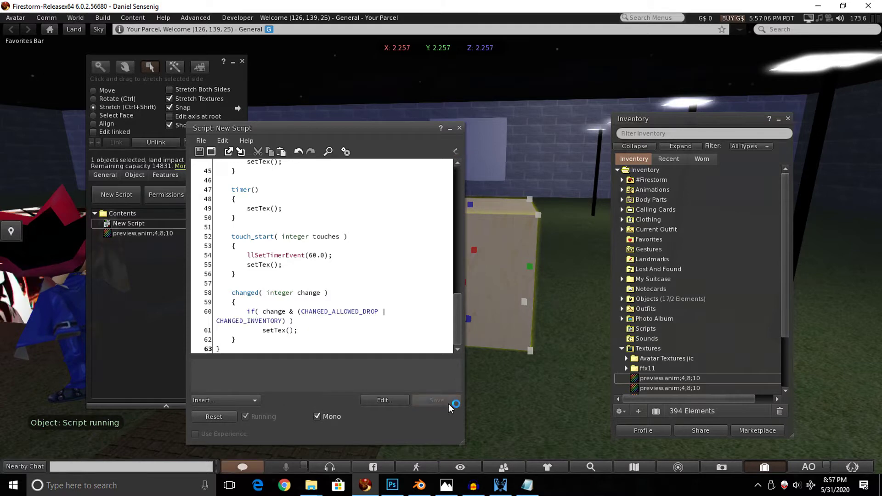
{"action": "left_click", "coordinate": [460, 129]}
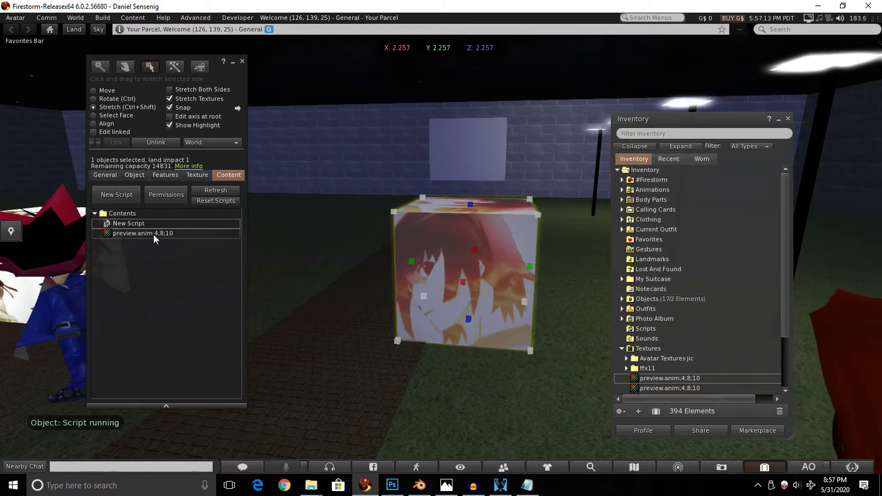
Step: Add the tea-gardner-face-del.anim;4;2;4 inventory texture to the cube's contents and finish editing the cube
{"action": "left_click_drag", "start_coordinate": [154, 234], "coordinate": [702, 370]}
{"action": "scroll", "coordinate": [702, 370], "scroll_direction": "up", "scroll_amount": 1}
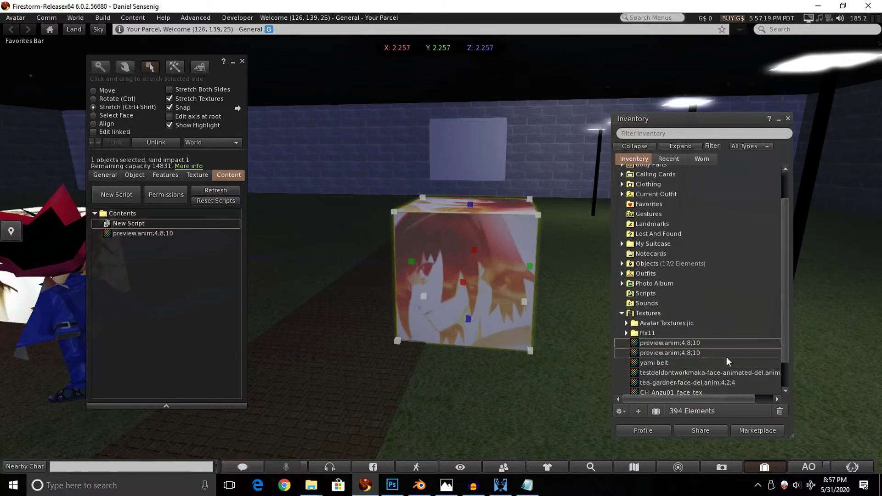
{"action": "scroll", "coordinate": [720, 352], "scroll_direction": "down", "scroll_amount": 5}
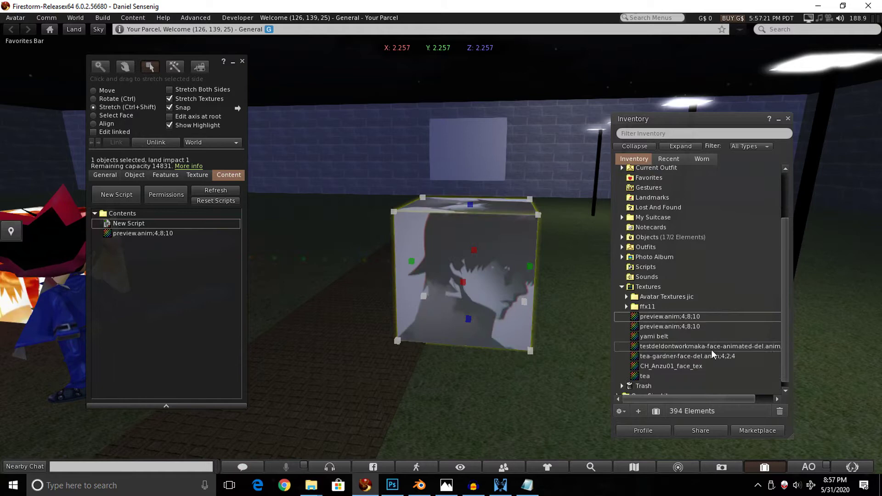
{"action": "left_click_drag", "start_coordinate": [717, 356], "coordinate": [150, 310]}
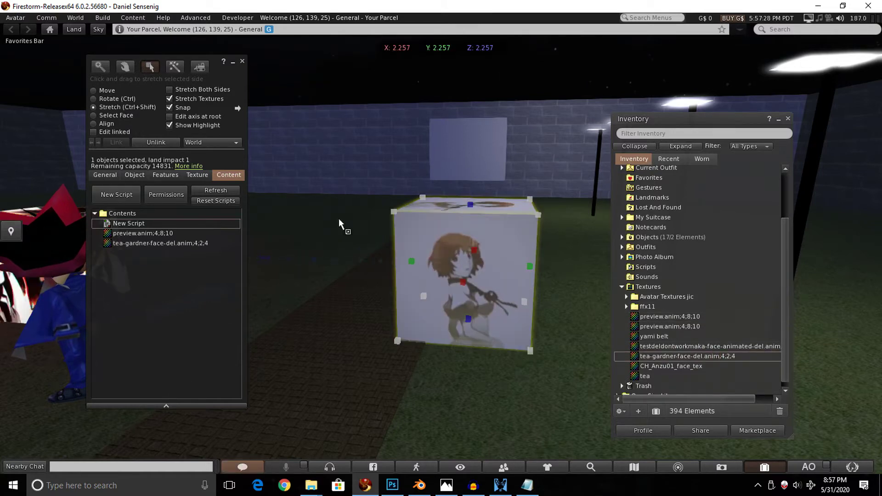
{"action": "left_click", "coordinate": [197, 176]}
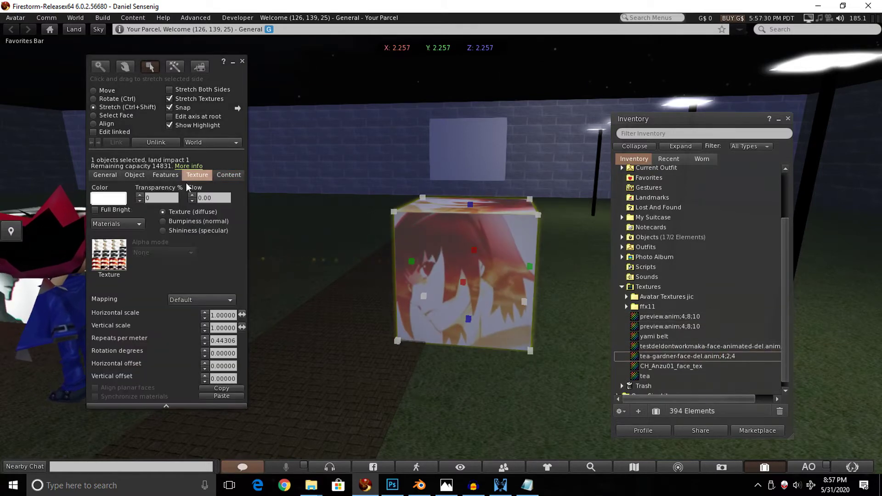
{"action": "left_click", "coordinate": [243, 61]}
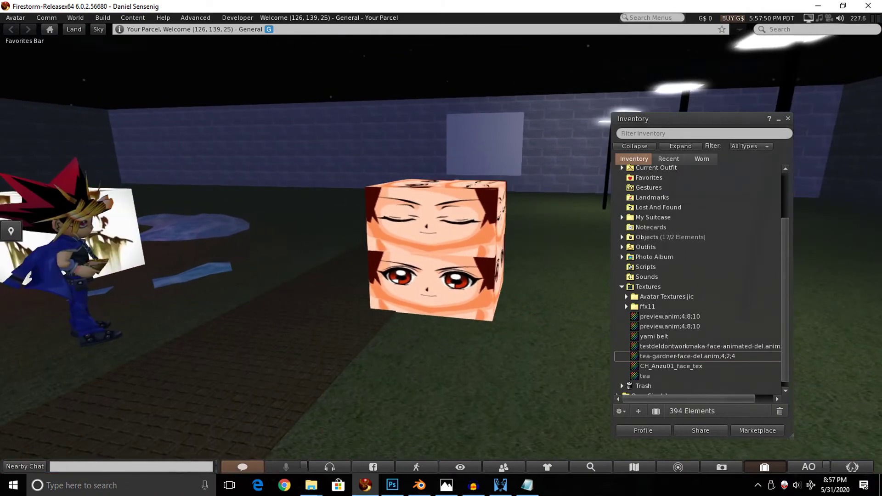
Step: Touch the face-textured cube and walk around to view its texture beside the red-haired character and the other animated cube
{"action": "right_click", "coordinate": [446, 259]}
{"action": "left_click", "coordinate": [448, 237]}
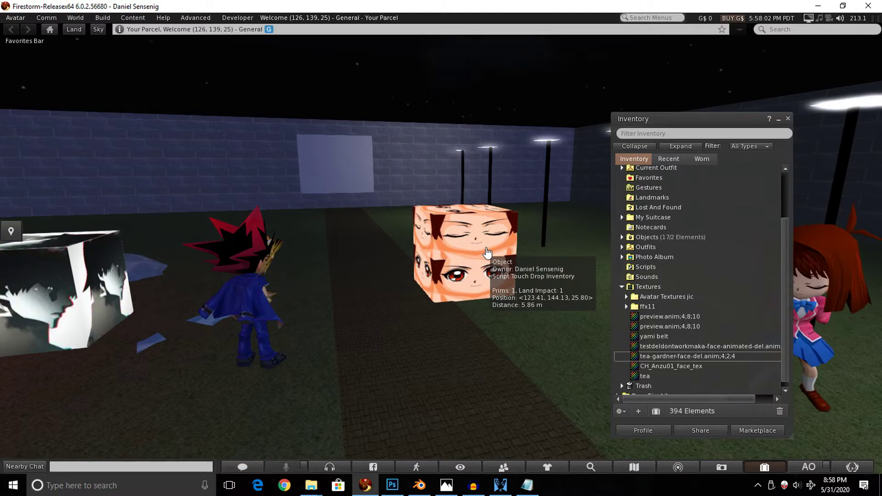
{"action": "key", "text": "Escape"}
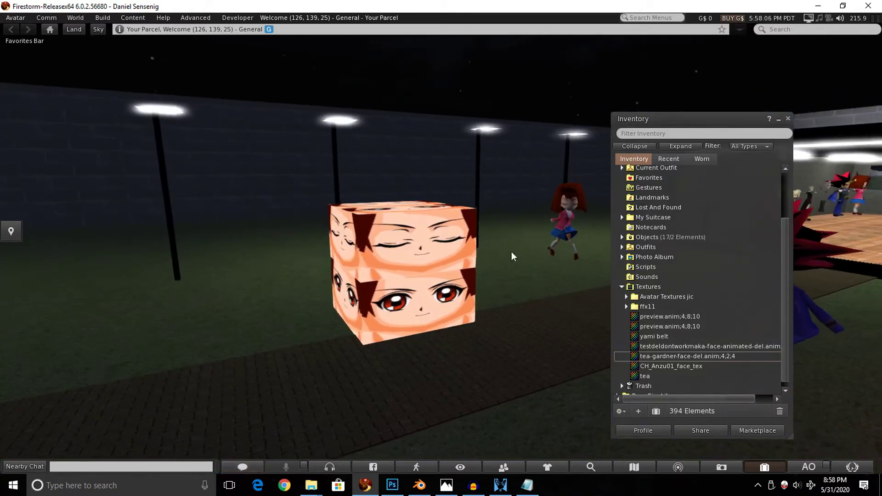
{"action": "key", "text": "Up"}
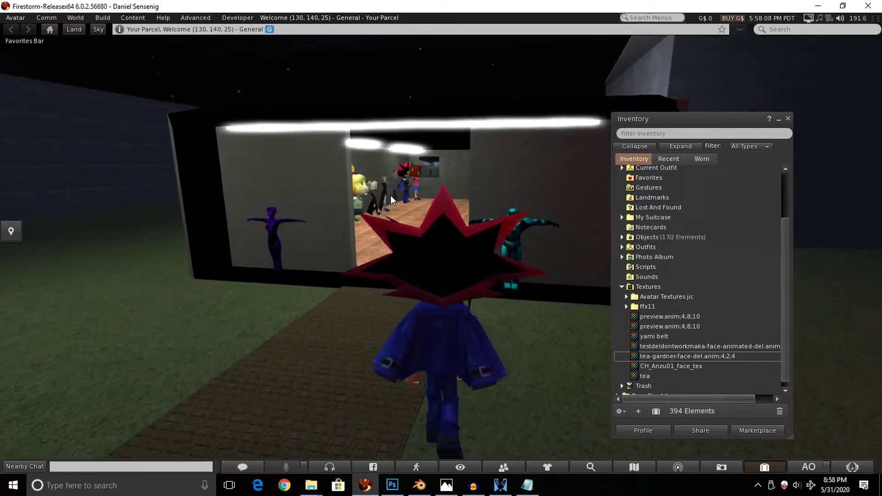
{"action": "key", "text": "Left"}
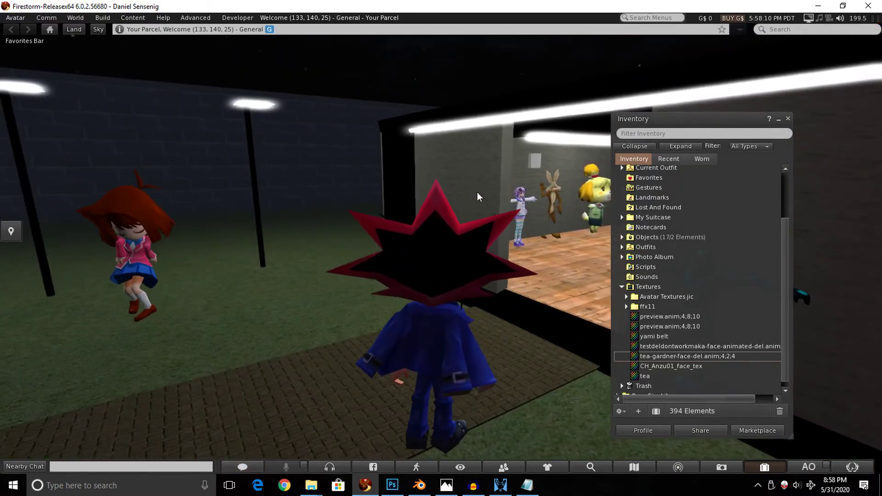
{"action": "key", "text": "Left"}
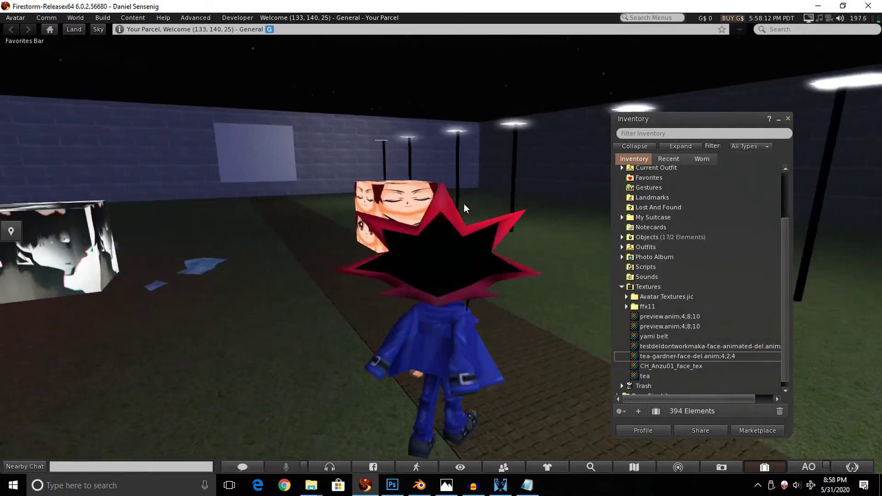
{"action": "key", "text": "Left"}
Step: Remove the face-textured cube from the scene, collapse the Textures folder, and close the inventory
{"action": "right_click", "coordinate": [587, 238]}
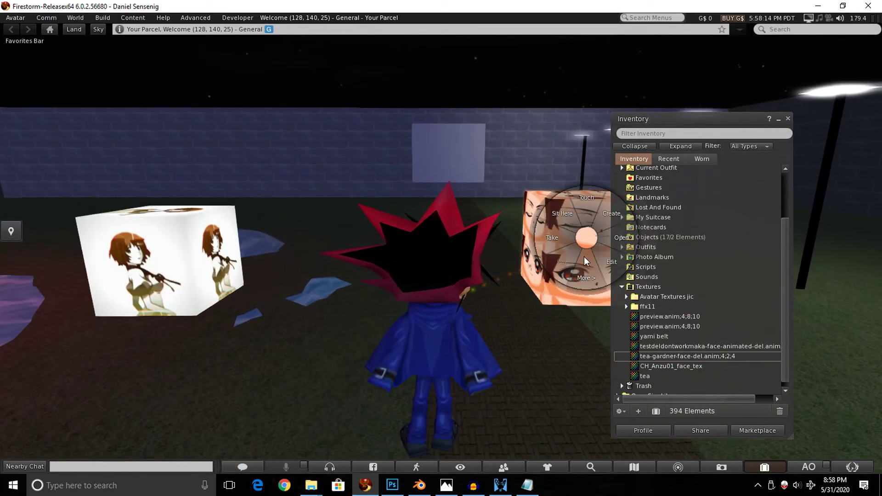
{"action": "left_click", "coordinate": [584, 261]}
{"action": "left_click", "coordinate": [608, 239]}
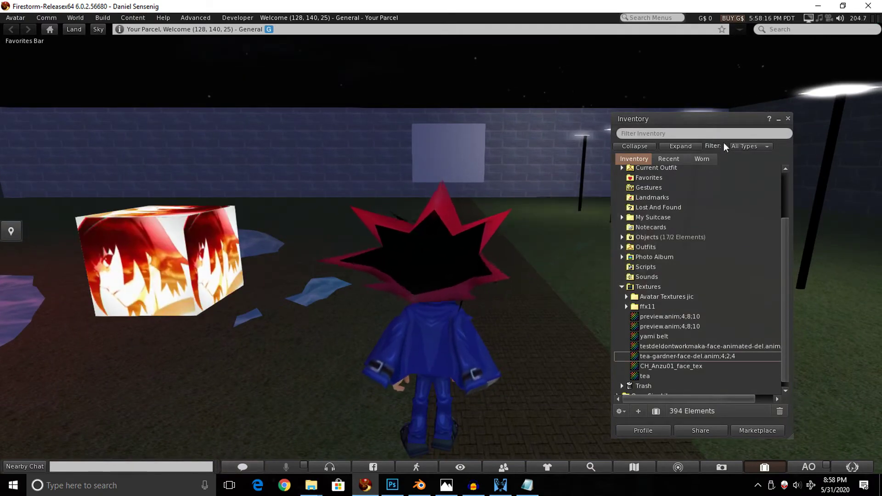
{"action": "left_click", "coordinate": [622, 287]}
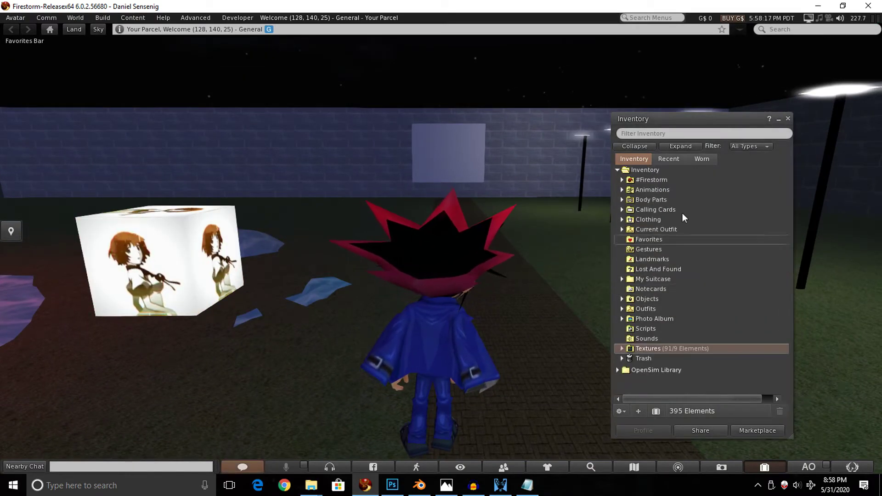
{"action": "left_click", "coordinate": [787, 119]}
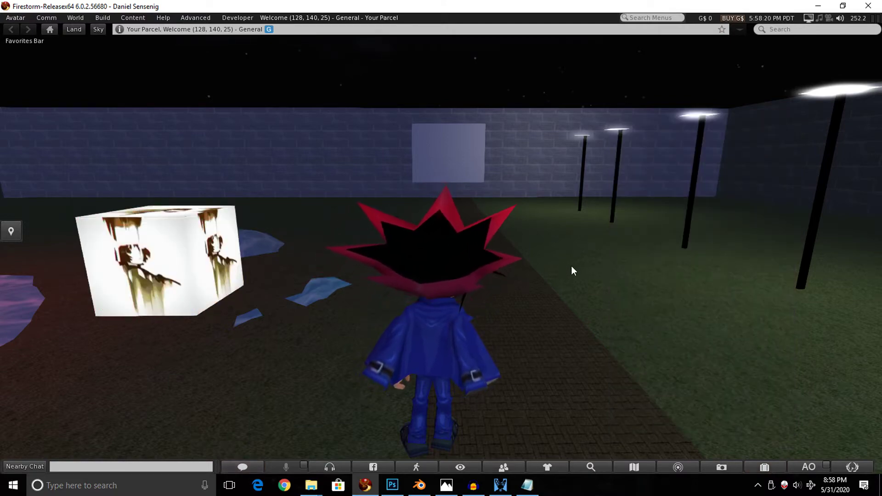
Step: Switch to Blender and test the coyote rig by rotating the left shoulder bone, without keeping the rotation
{"action": "left_click", "coordinate": [419, 484]}
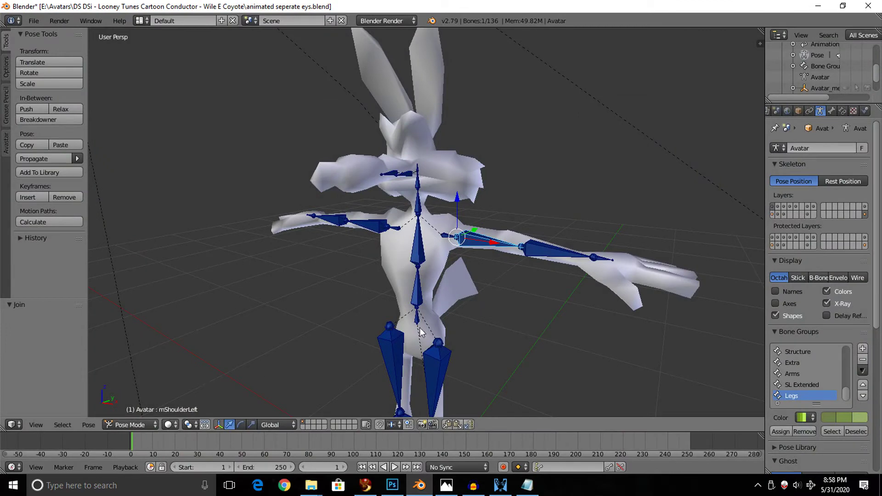
{"action": "left_click_drag", "start_coordinate": [515, 181], "coordinate": [536, 222]}
{"action": "key", "text": "r"}
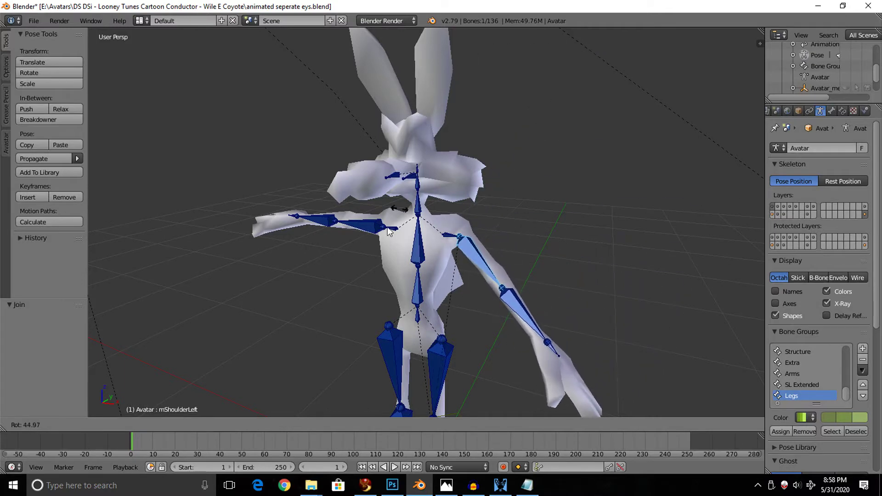
{"action": "right_click", "coordinate": [501, 175]}
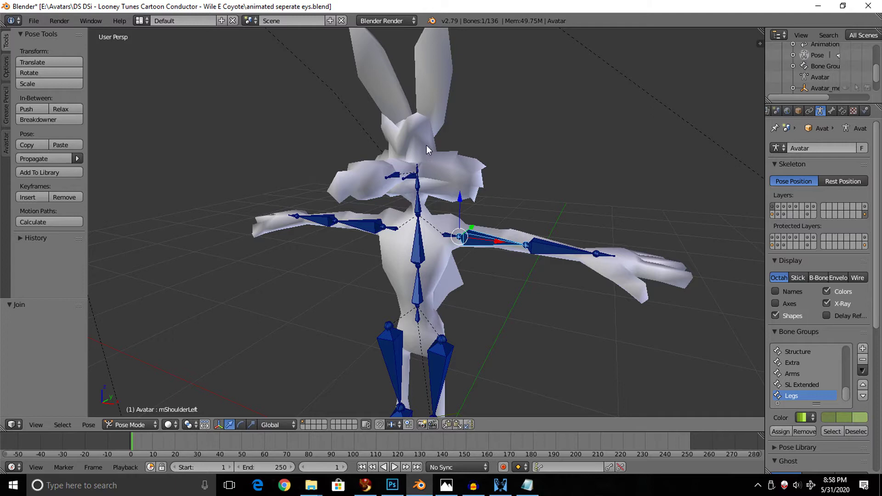
Step: Leave Pose Mode for Object Mode and select the coyote's body mesh
{"action": "key", "text": "ctrl+Tab"}
{"action": "key", "text": "ctrl+Tab"}
{"action": "right_click", "coordinate": [533, 243]}
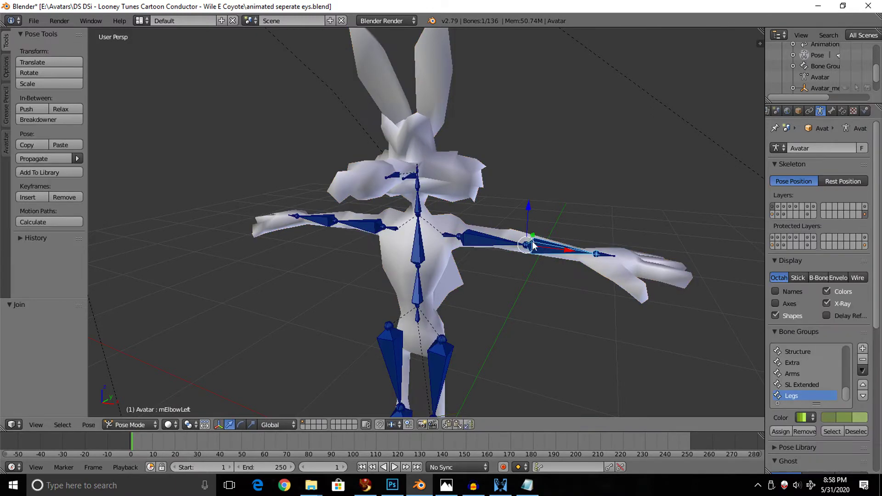
{"action": "key", "text": "ctrl+Tab"}
{"action": "right_click", "coordinate": [509, 226]}
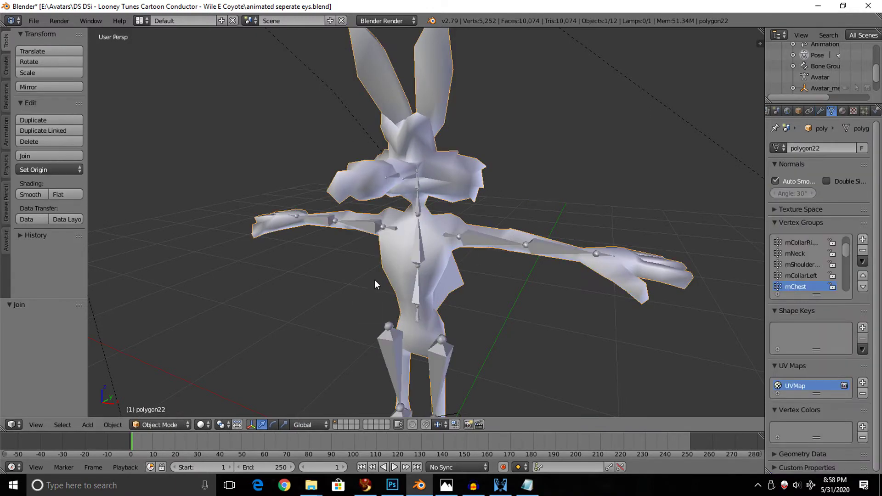
Step: Preview the textured coyote with Rendered viewport shading and return the viewport to Solid shading
{"action": "left_click", "coordinate": [202, 425]}
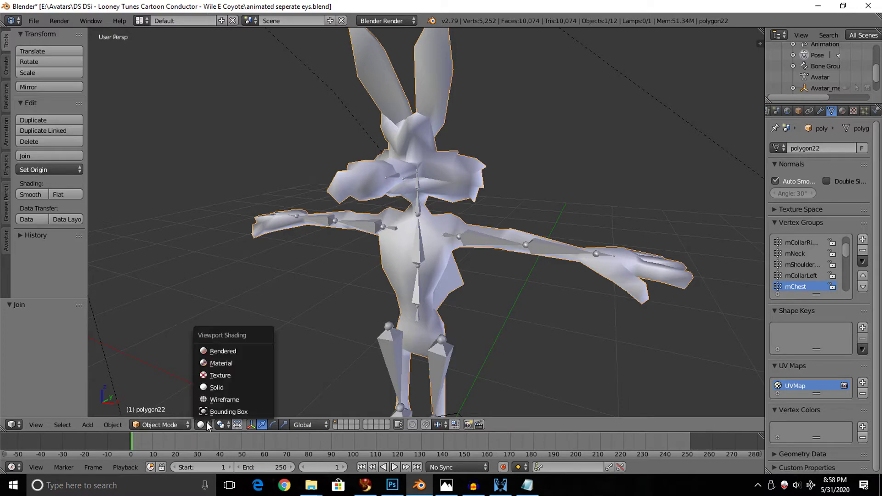
{"action": "left_click", "coordinate": [229, 351]}
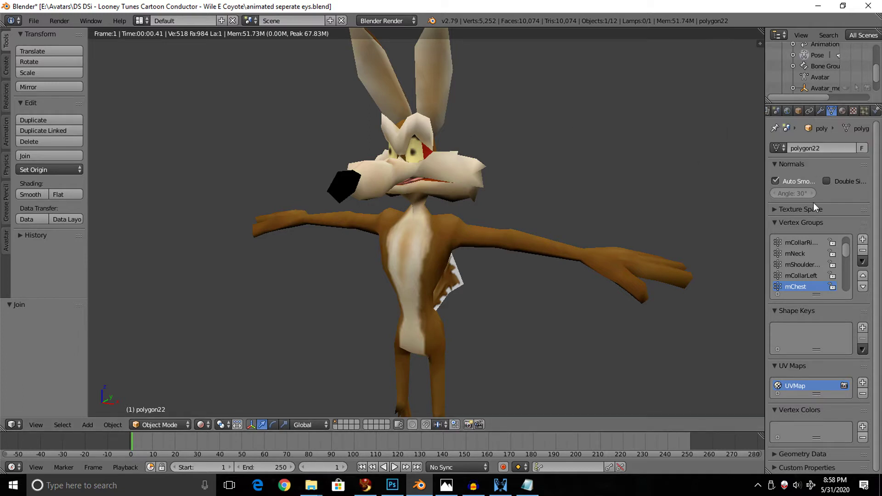
{"action": "left_click", "coordinate": [844, 386]}
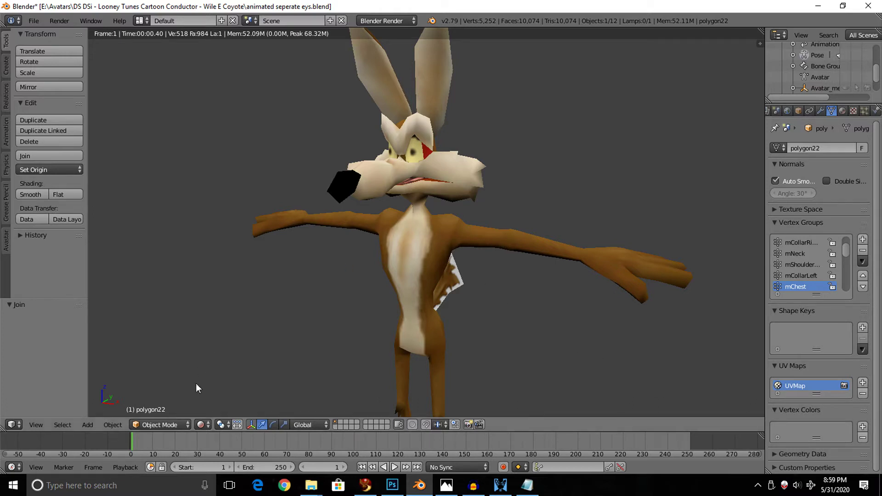
{"action": "left_click", "coordinate": [201, 424]}
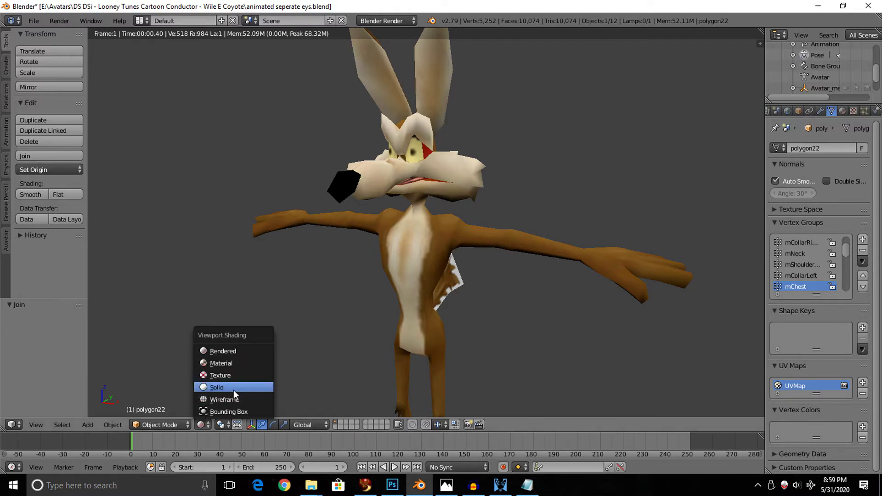
{"action": "left_click", "coordinate": [233, 388]}
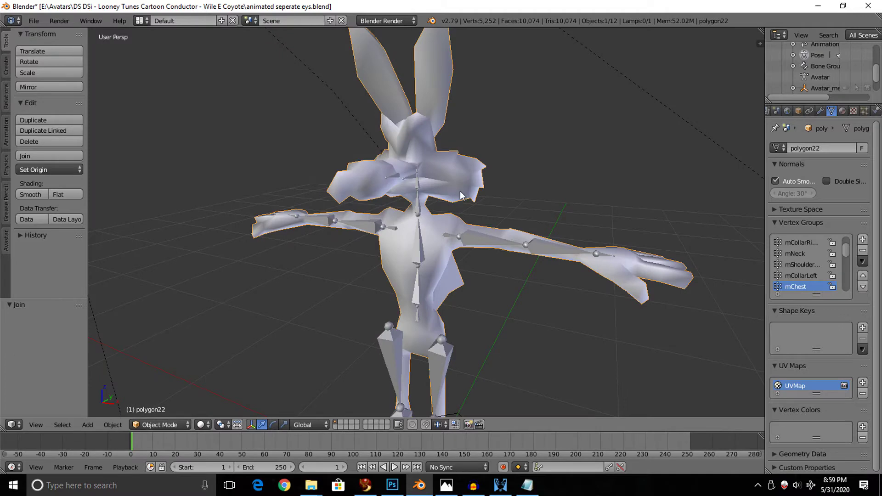
Step: Separate the coyote mesh by material in Edit Mode and return to Object Mode
{"action": "left_click", "coordinate": [174, 425]}
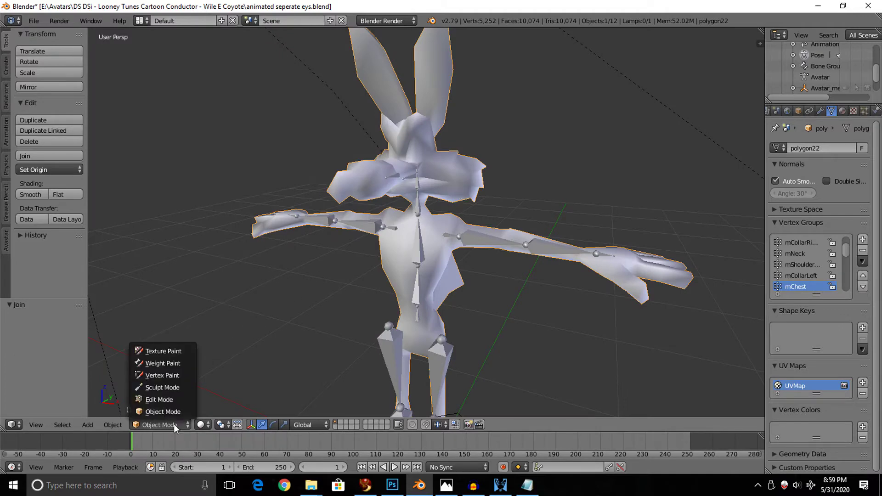
{"action": "left_click", "coordinate": [164, 399]}
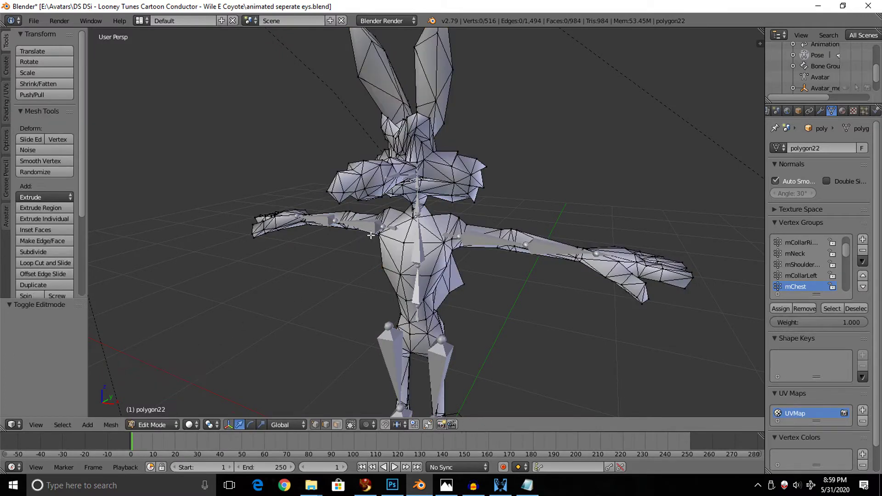
{"action": "scroll", "coordinate": [404, 186], "scroll_direction": "up", "scroll_amount": 2}
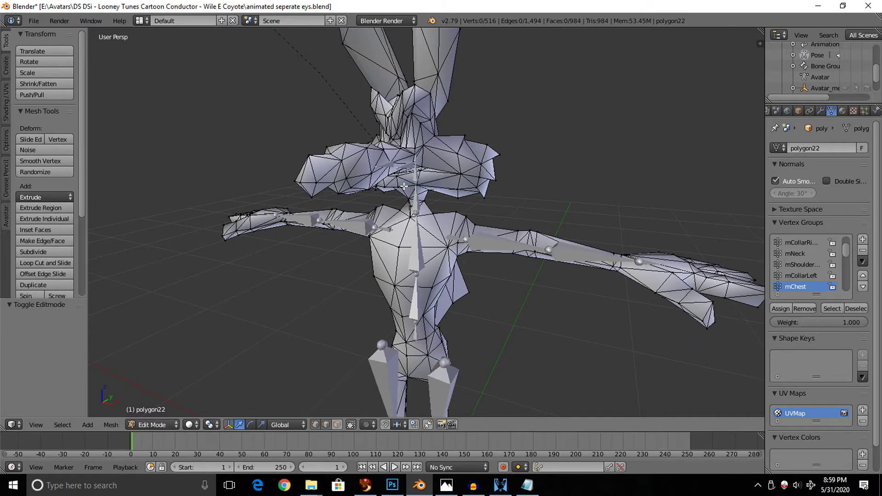
{"action": "right_click", "coordinate": [416, 147]}
{"action": "key", "text": "a"}
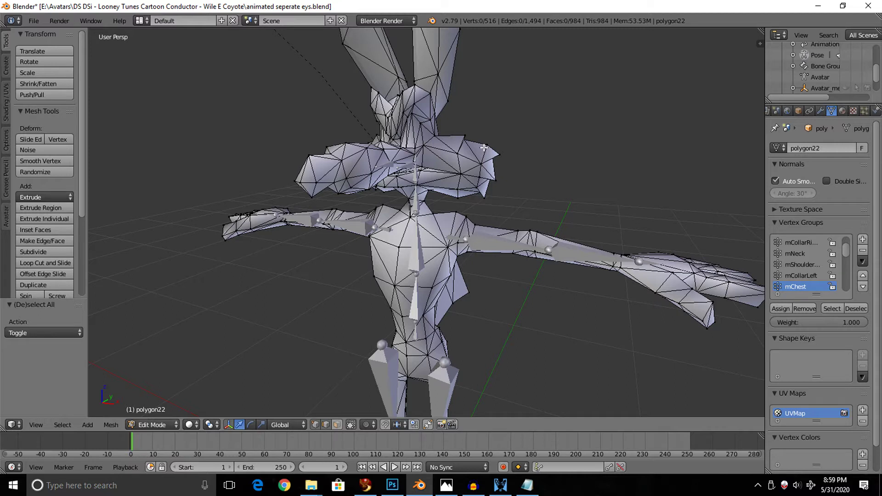
{"action": "key", "text": "p"}
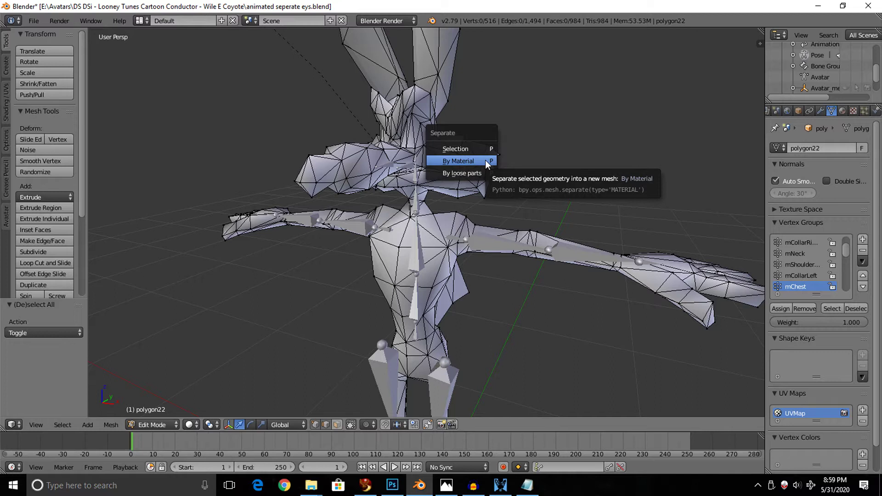
{"action": "left_click", "coordinate": [485, 161]}
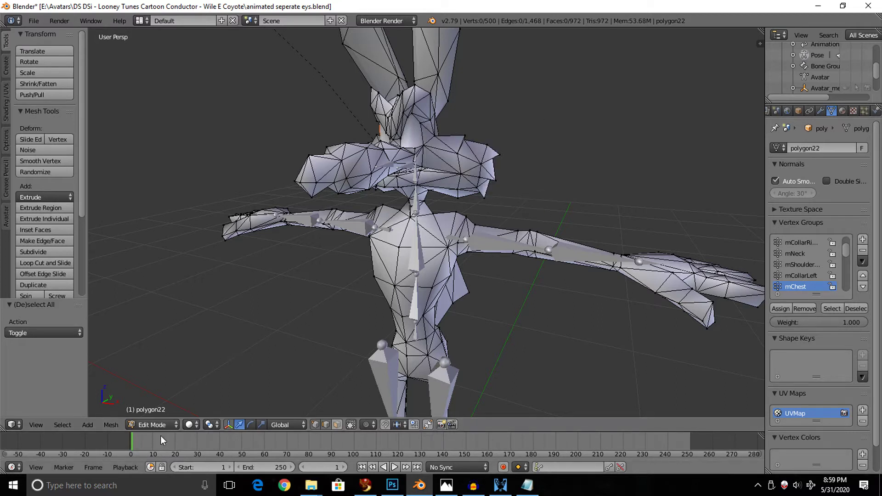
{"action": "left_click", "coordinate": [171, 424]}
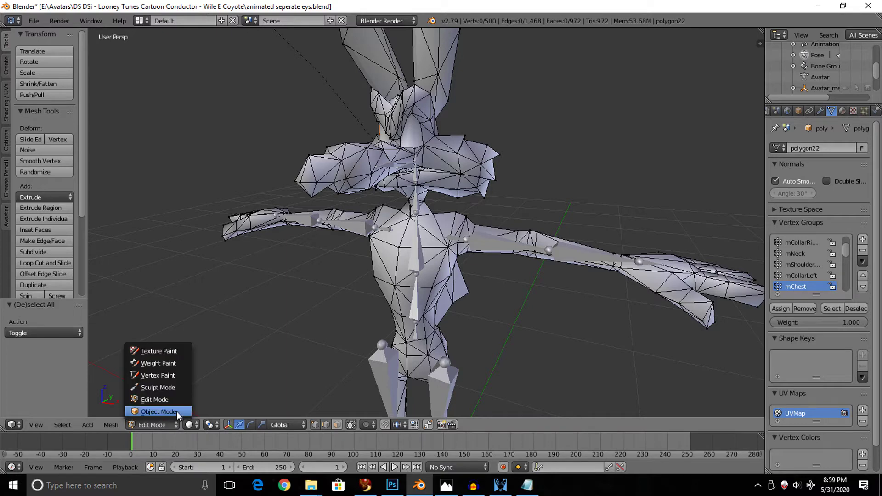
{"action": "left_click", "coordinate": [177, 412]}
Step: Select the separated eye mesh and the body mesh in turn to check that they are individual objects
{"action": "left_click", "coordinate": [459, 172]}
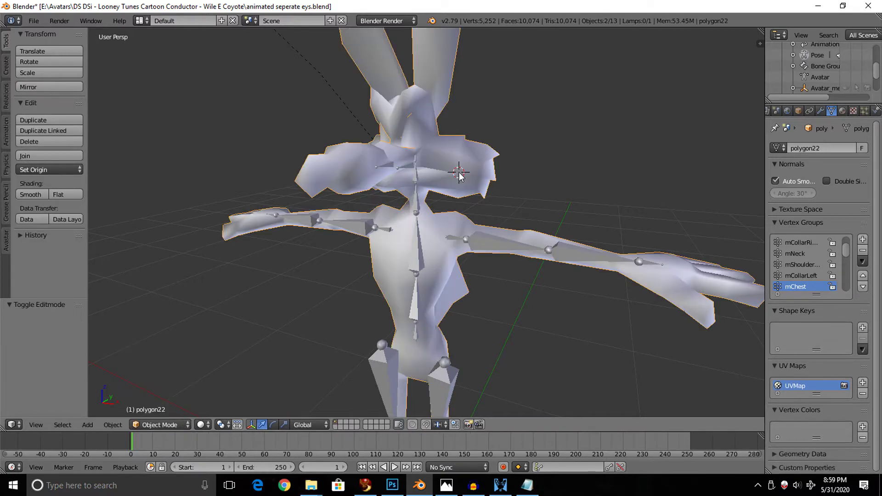
{"action": "right_click", "coordinate": [410, 139]}
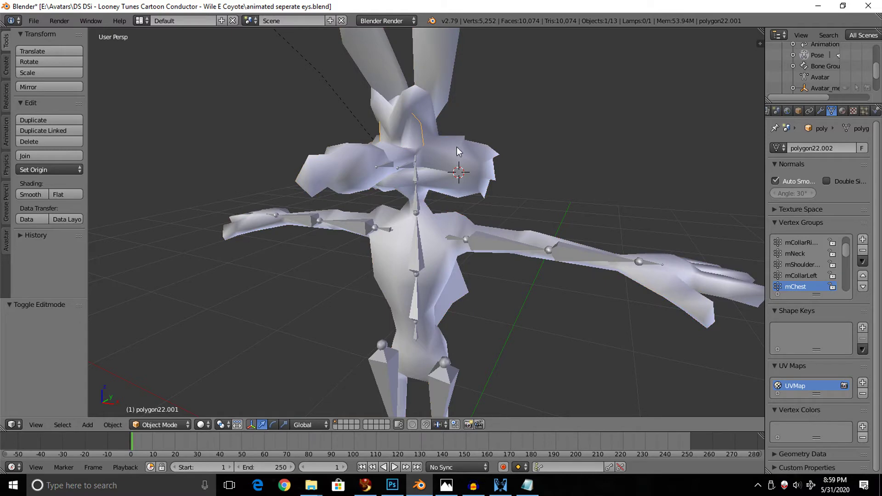
{"action": "right_click", "coordinate": [473, 153]}
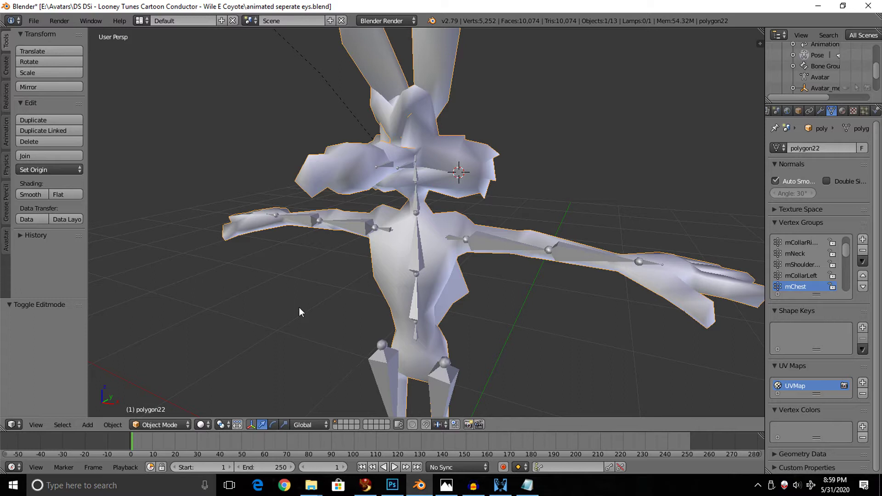
Step: Select all mesh-type objects in the scene
{"action": "left_click", "coordinate": [68, 428]}
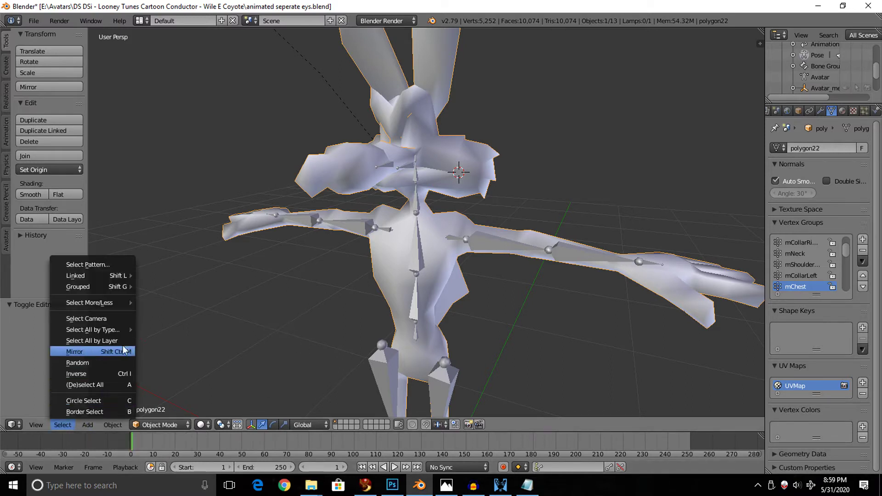
{"action": "mouse_move", "coordinate": [126, 332]}
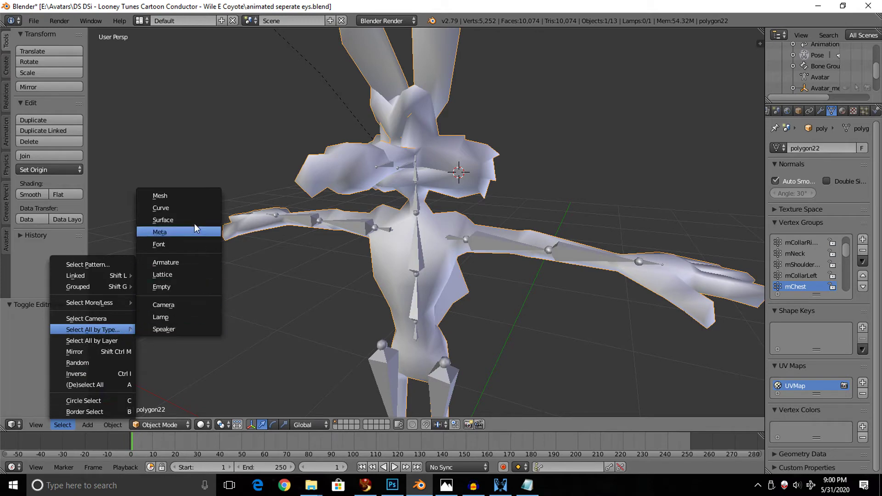
{"action": "left_click", "coordinate": [186, 195]}
{"action": "left_click_drag", "start_coordinate": [186, 195], "coordinate": [455, 272]}
Step: Open the Collada (Avastar) export, review its advanced options, and cancel without exporting
{"action": "left_click", "coordinate": [34, 21]}
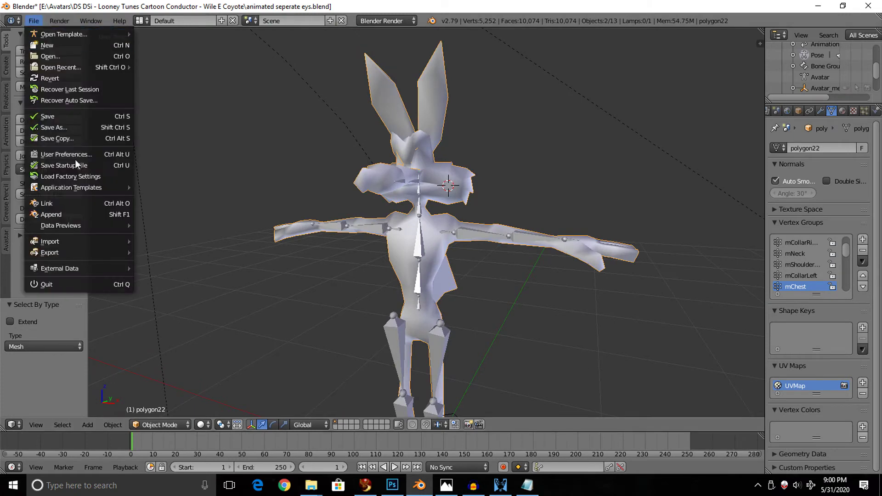
{"action": "mouse_move", "coordinate": [108, 251]}
{"action": "left_click", "coordinate": [173, 251]}
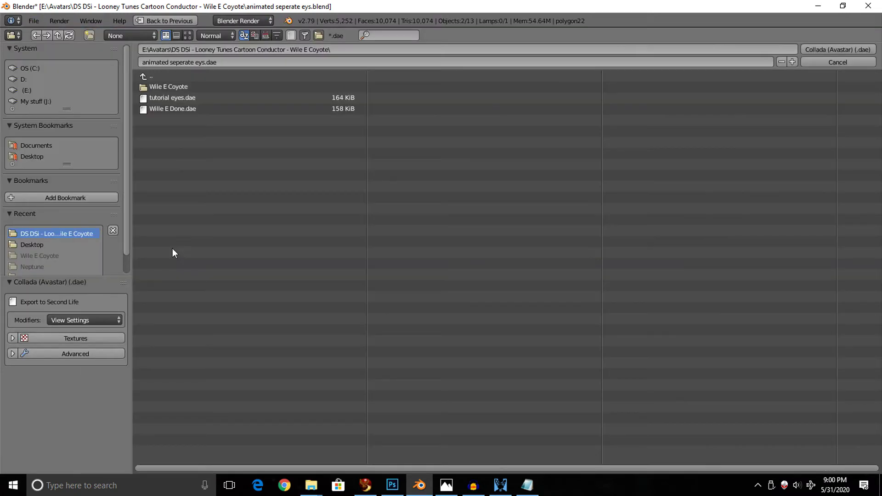
{"action": "left_click", "coordinate": [14, 354]}
{"action": "left_click", "coordinate": [13, 368]}
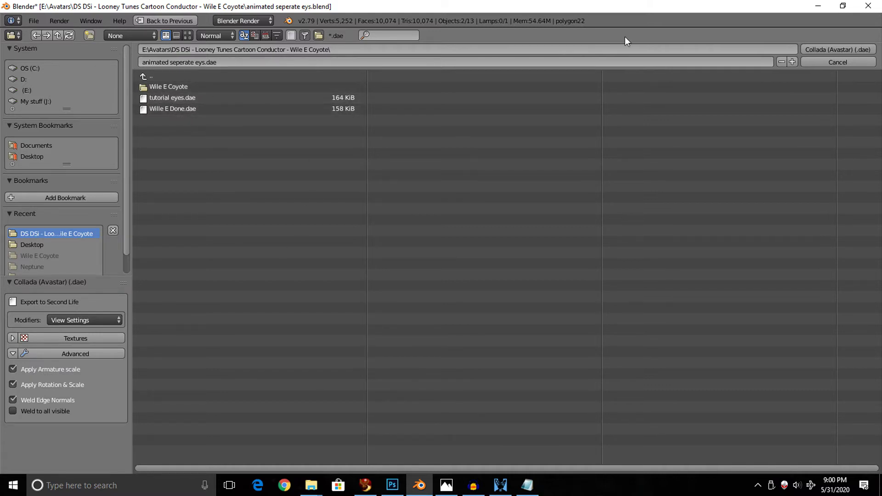
{"action": "left_click", "coordinate": [818, 61]}
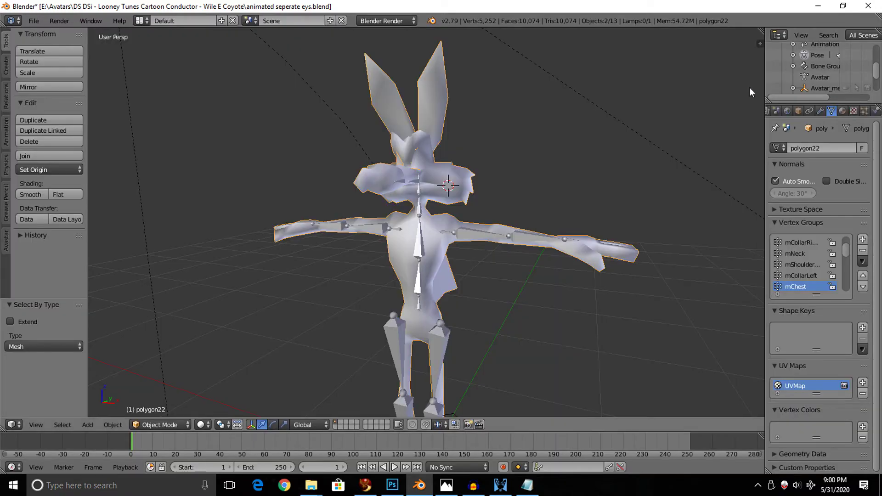
Step: Examine the coyote's head up close, selecting the separated eye mesh and the body alternately
{"action": "right_click", "coordinate": [416, 158]}
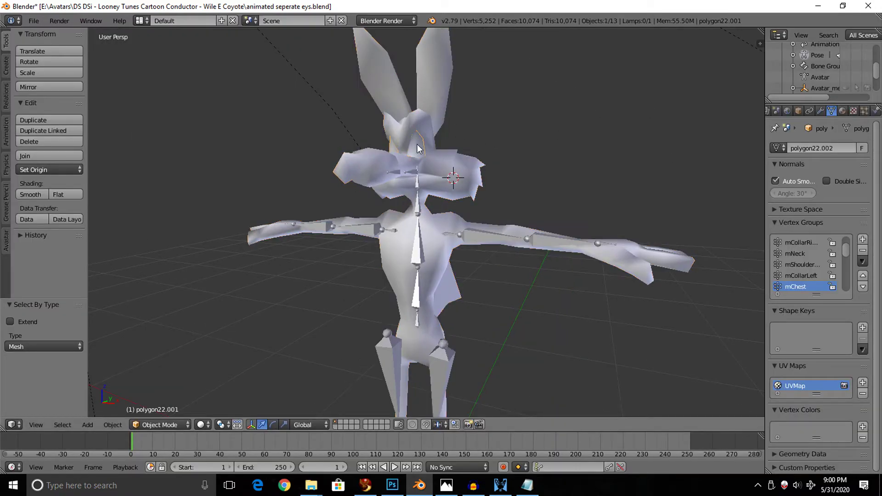
{"action": "scroll", "coordinate": [446, 133], "scroll_direction": "up", "scroll_amount": 2}
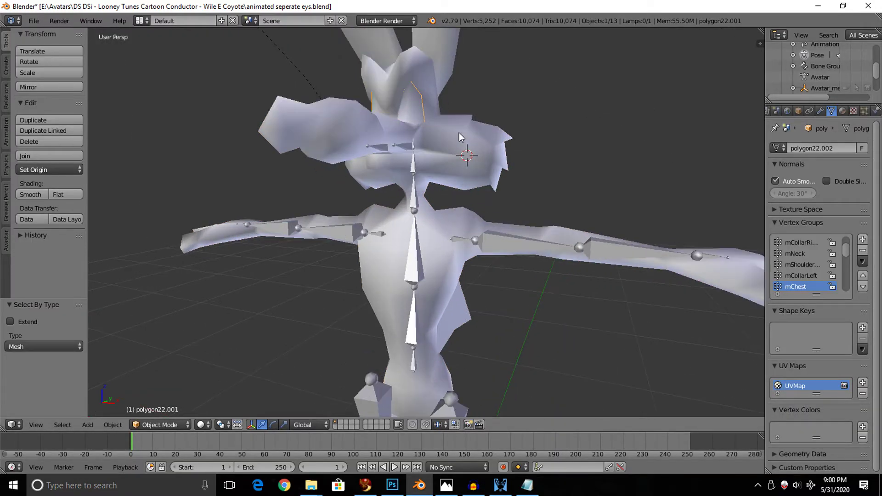
{"action": "left_click_drag", "start_coordinate": [459, 132], "coordinate": [458, 214]}
{"action": "scroll", "coordinate": [457, 214], "scroll_direction": "up", "scroll_amount": 2}
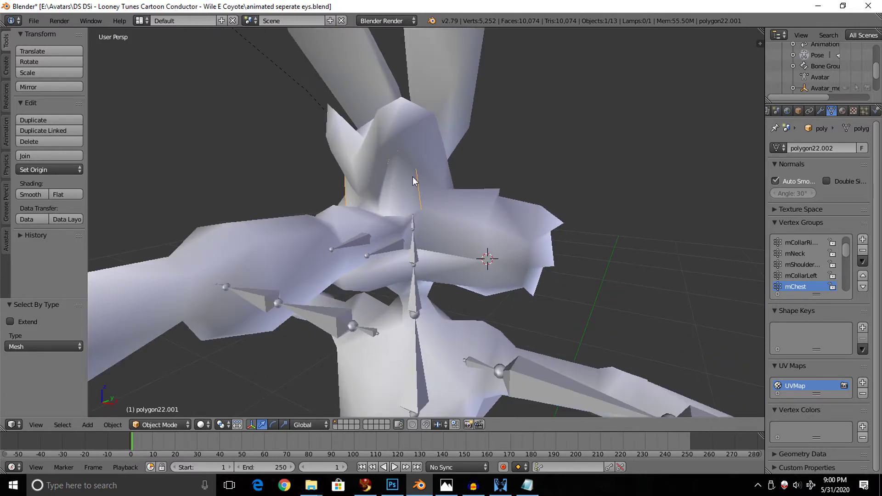
{"action": "right_click", "coordinate": [464, 210]}
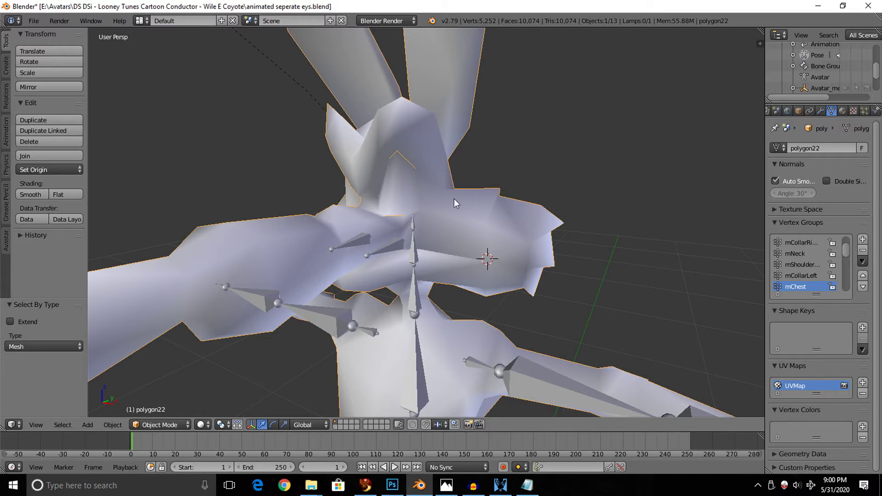
{"action": "right_click", "coordinate": [407, 175]}
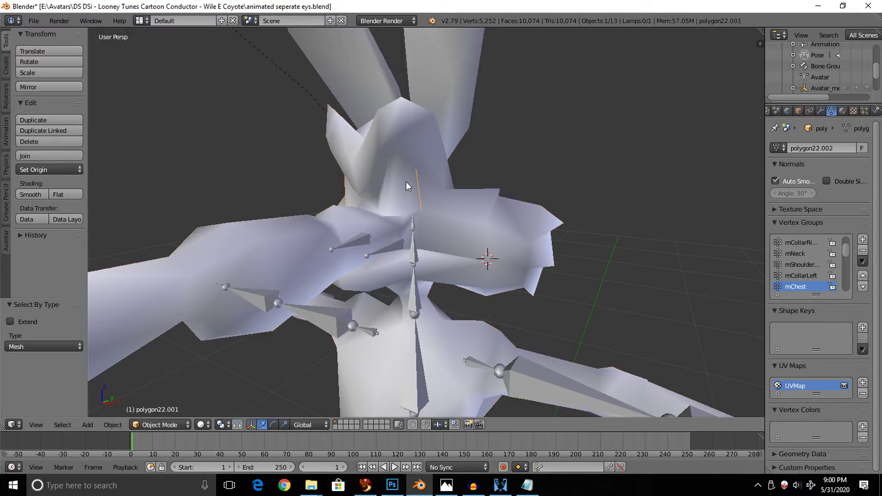
Step: Test the coyote's rigging by rotating its left shoulder bone in Pose Mode, and cancel the rotation
{"action": "scroll", "coordinate": [438, 128], "scroll_direction": "down", "scroll_amount": 6}
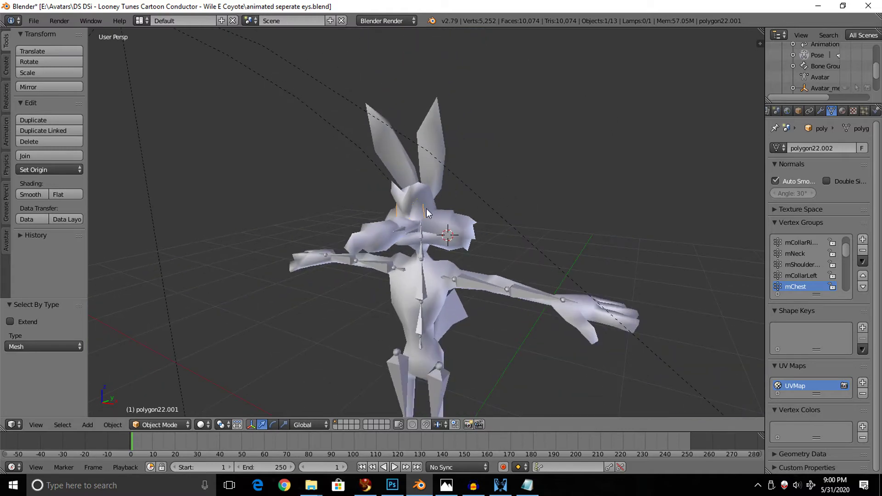
{"action": "scroll", "coordinate": [427, 213], "scroll_direction": "up", "scroll_amount": 3}
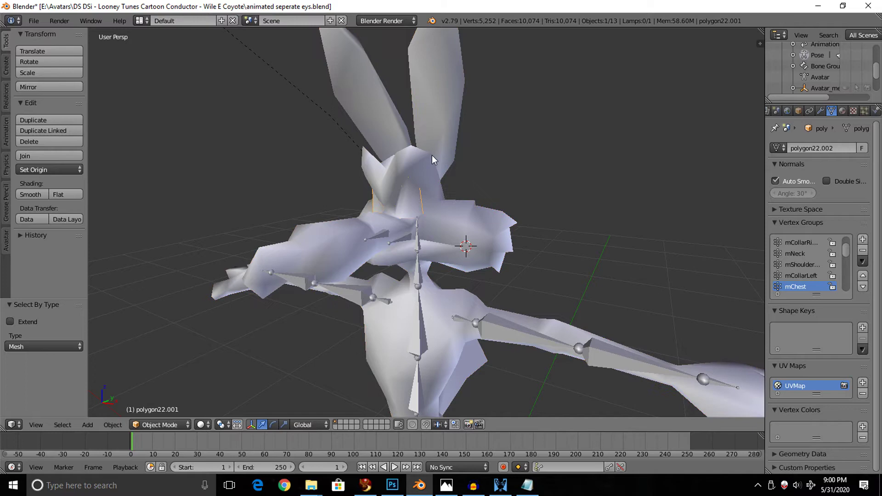
{"action": "right_click", "coordinate": [486, 247]}
{"action": "right_click", "coordinate": [508, 330]}
{"action": "key", "text": "ctrl+Tab"}
{"action": "key", "text": "r"}
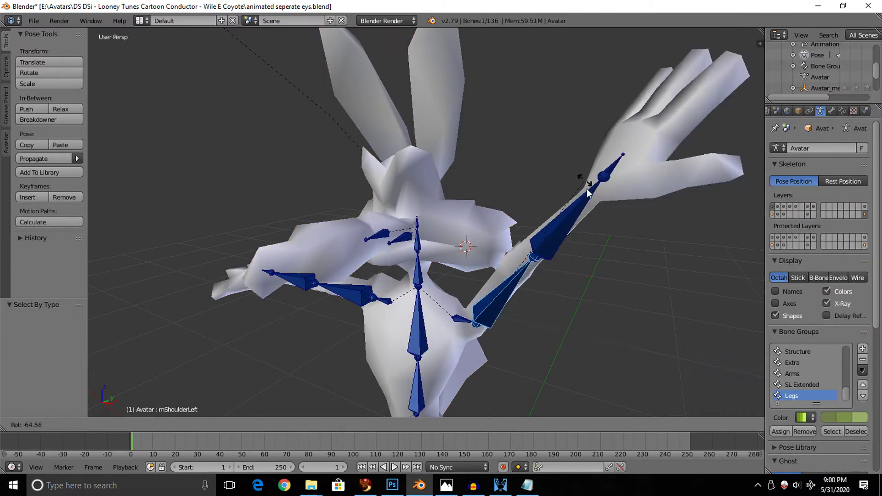
{"action": "right_click", "coordinate": [572, 198]}
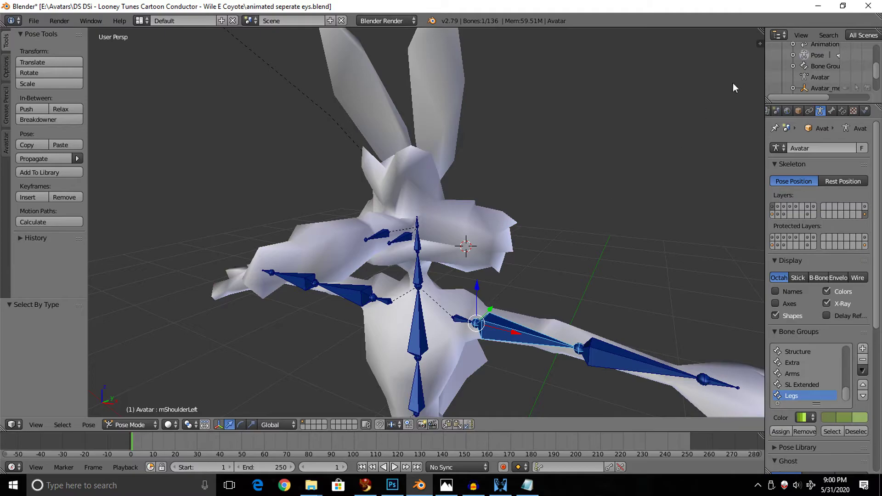
Step: Switch to Photoshop, enlarge the animated eyes sheet to 400%, and move the playhead to 0:00:00:12 to view the fully open eye
{"action": "key", "text": "alt+Tab"}
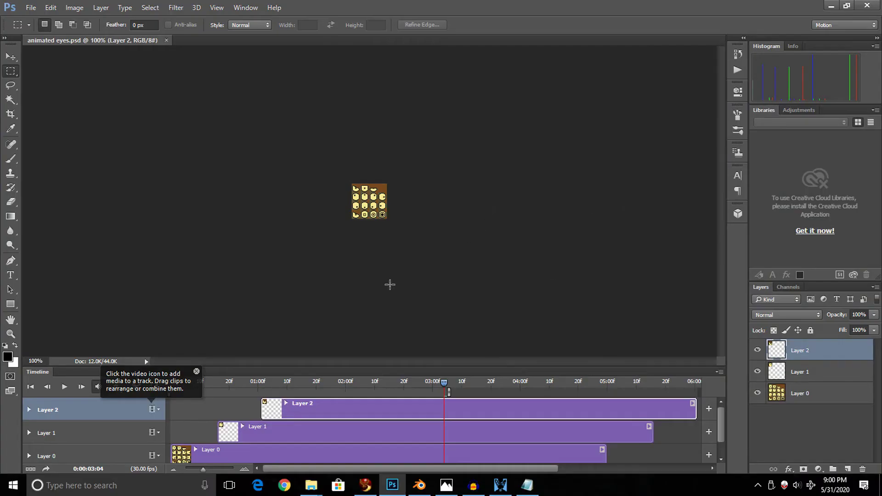
{"action": "key", "text": "ctrl+plus"}
{"action": "key", "text": "ctrl+plus"}
{"action": "key", "text": "ctrl+plus"}
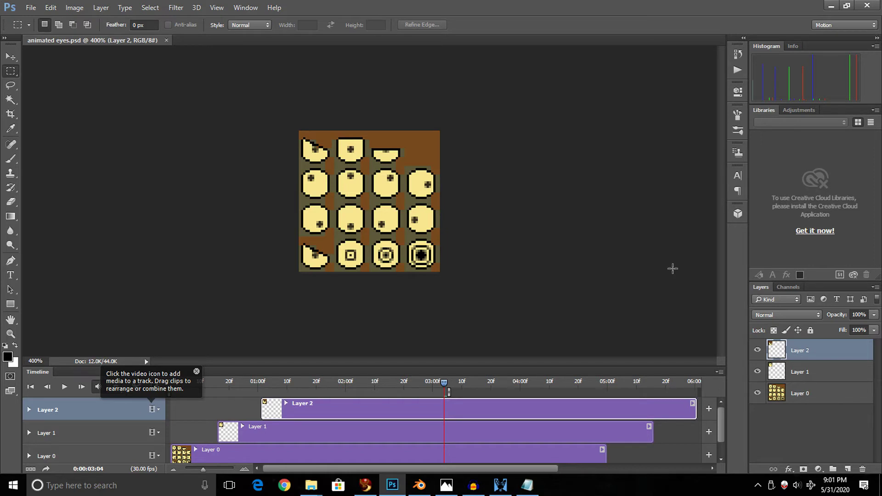
{"action": "left_click", "coordinate": [213, 383]}
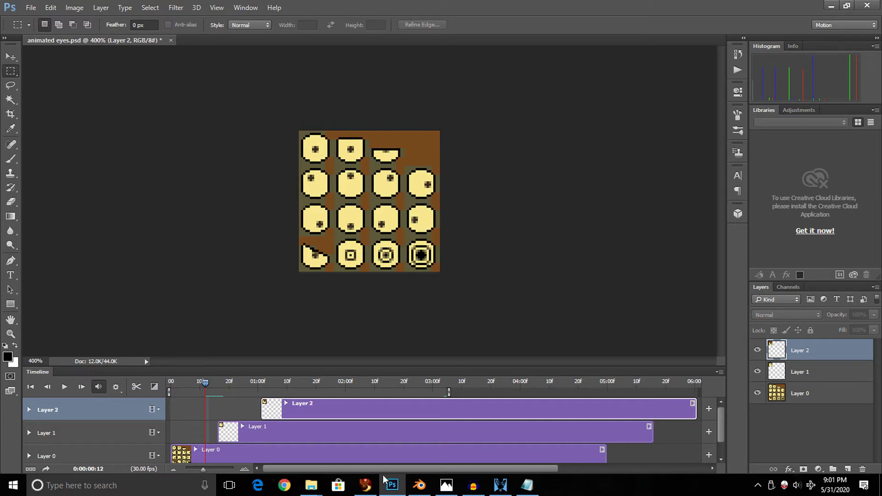
Step: Switch to Firestorm, walk the avatar into the building, and focus the camera closely on the coyote's eyes
{"action": "left_click", "coordinate": [366, 486]}
{"action": "key", "text": "Right"}
{"action": "key", "text": "Up"}
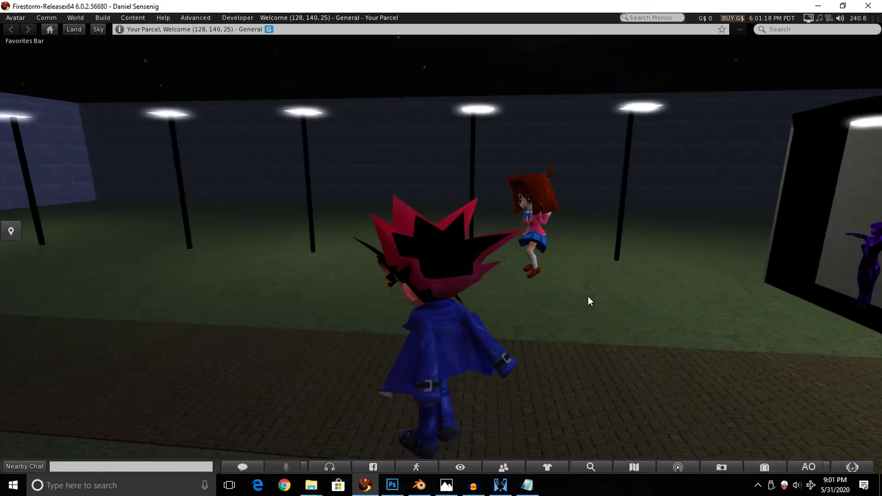
{"action": "key", "text": "Up"}
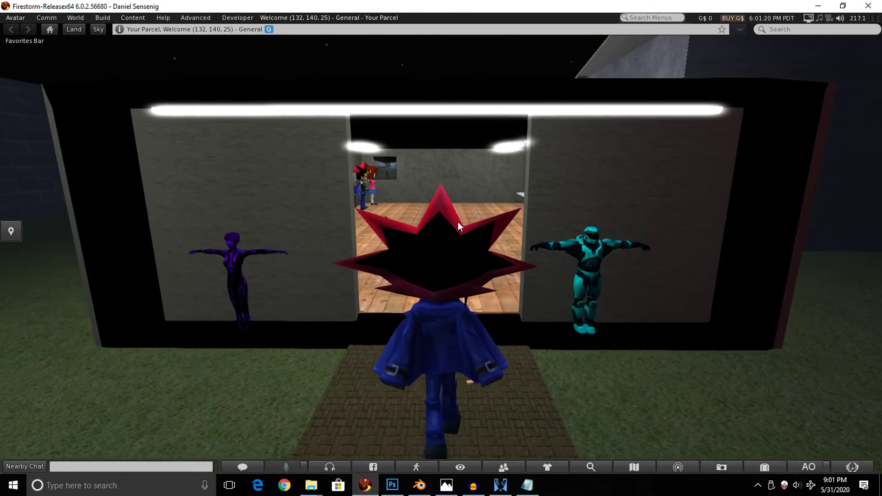
{"action": "key", "text": "Up"}
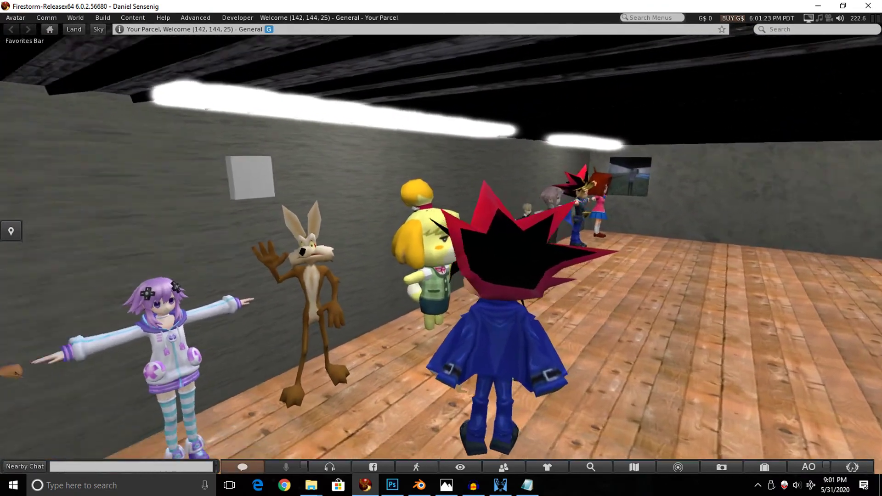
{"action": "left_click", "coordinate": [422, 249], "text": "alt"}
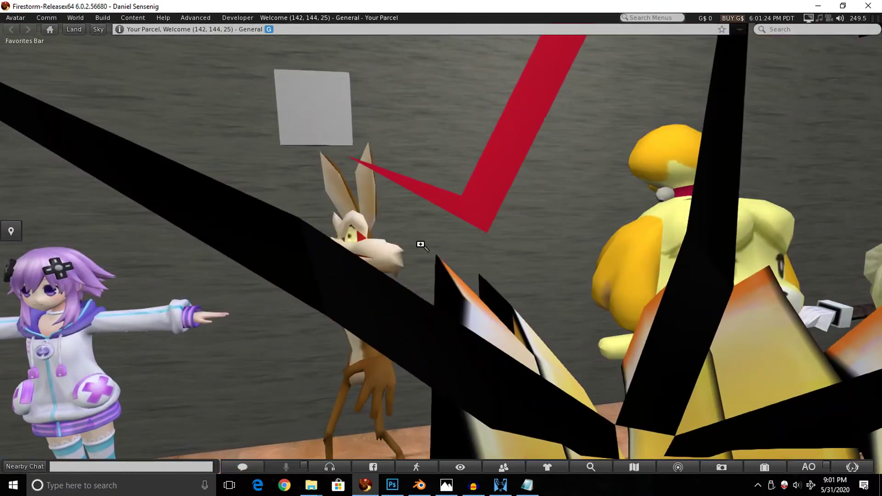
{"action": "scroll", "coordinate": [422, 248], "scroll_direction": "up", "scroll_amount": 5}
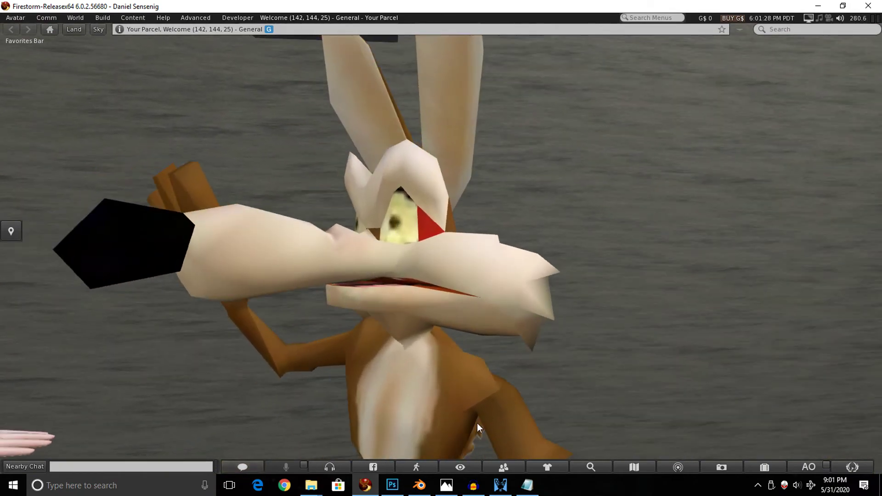
Step: Return to Photoshop, outline one eye cell with a marquee, move the outline onto the sheet's first eye, and deselect it
{"action": "left_click", "coordinate": [392, 486]}
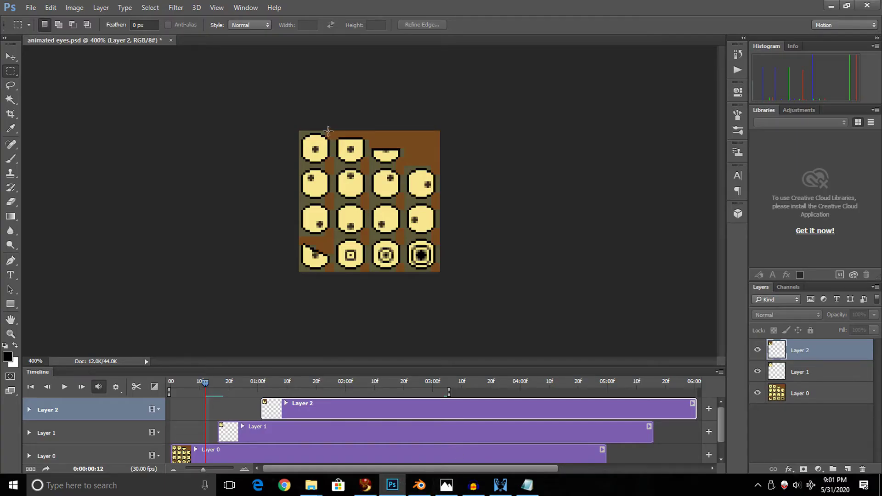
{"action": "left_click_drag", "start_coordinate": [299, 131], "coordinate": [361, 158]}
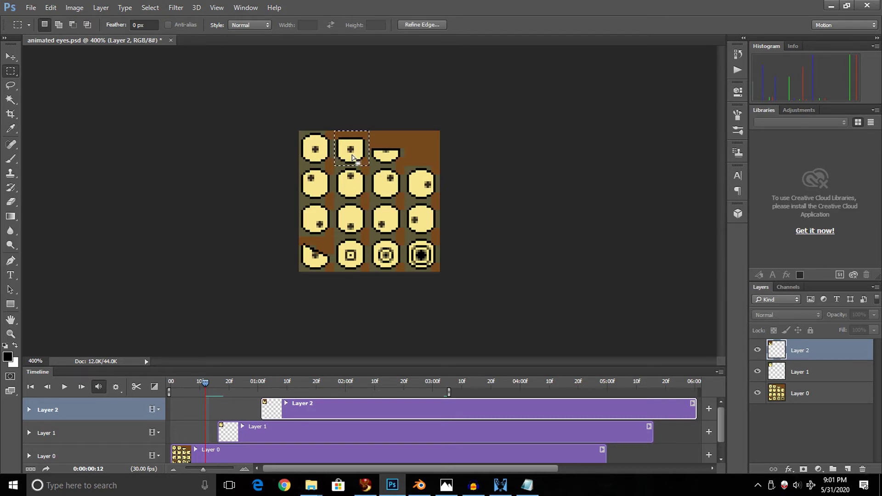
{"action": "left_click_drag", "start_coordinate": [353, 158], "coordinate": [319, 158]}
{"action": "mouse_move", "coordinate": [215, 385]}
{"action": "left_mouse_down"}
{"action": "mouse_move", "coordinate": [290, 385]}
{"action": "mouse_move", "coordinate": [206, 385]}
{"action": "left_mouse_up"}
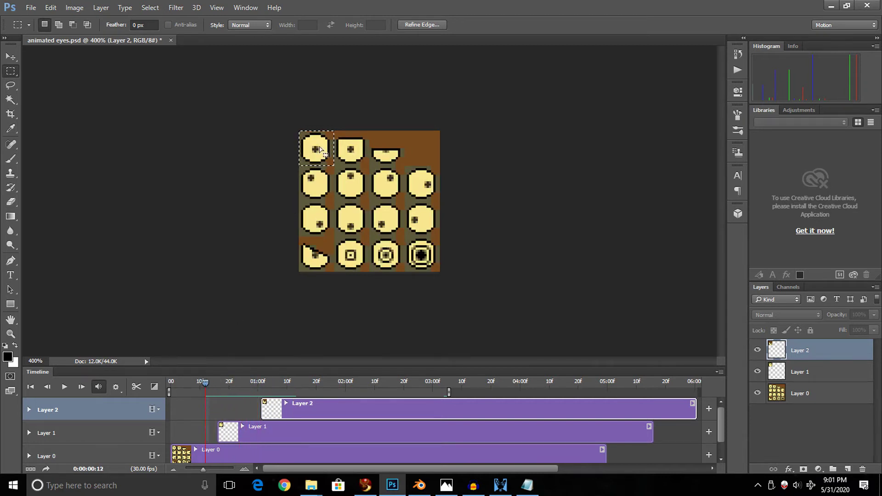
{"action": "left_click", "coordinate": [421, 121]}
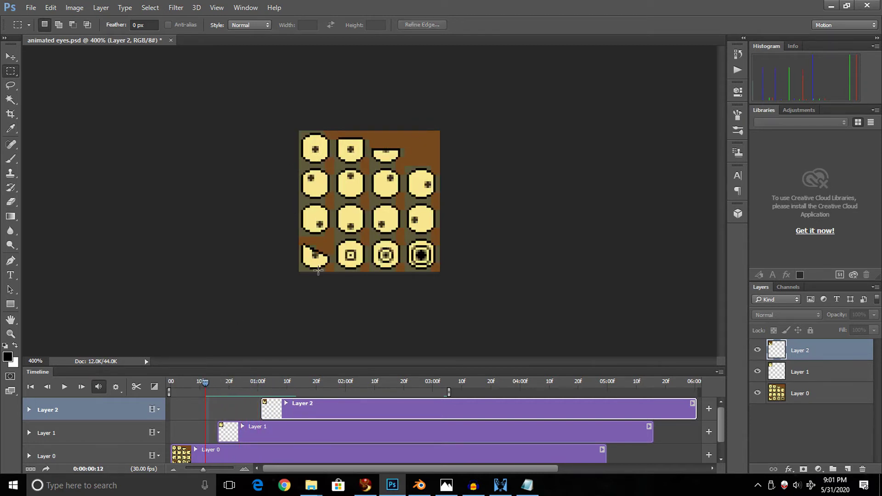
Step: Scrub the timeline to 0:00:01:03, back near the start, and on to 0:00:02:08 to review the blinking eye frames
{"action": "left_click_drag", "start_coordinate": [213, 385], "coordinate": [267, 383]}
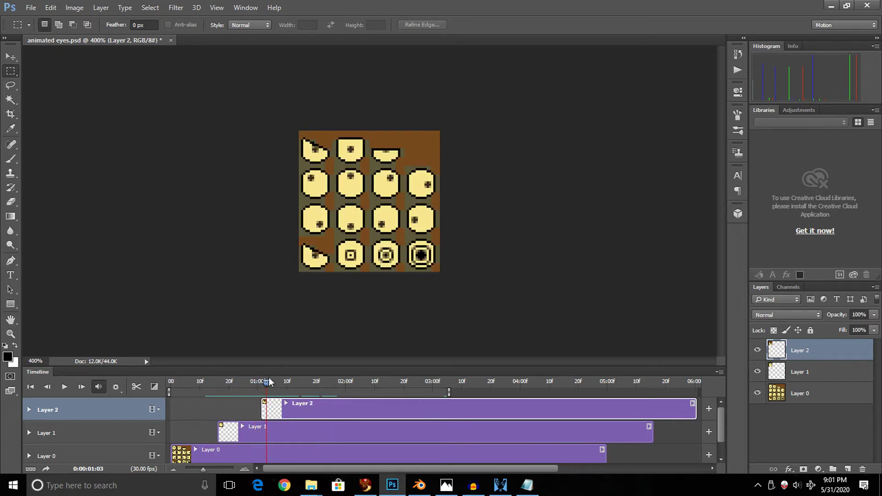
{"action": "left_click_drag", "start_coordinate": [266, 383], "coordinate": [184, 388]}
{"action": "left_click_drag", "start_coordinate": [211, 393], "coordinate": [364, 391]}
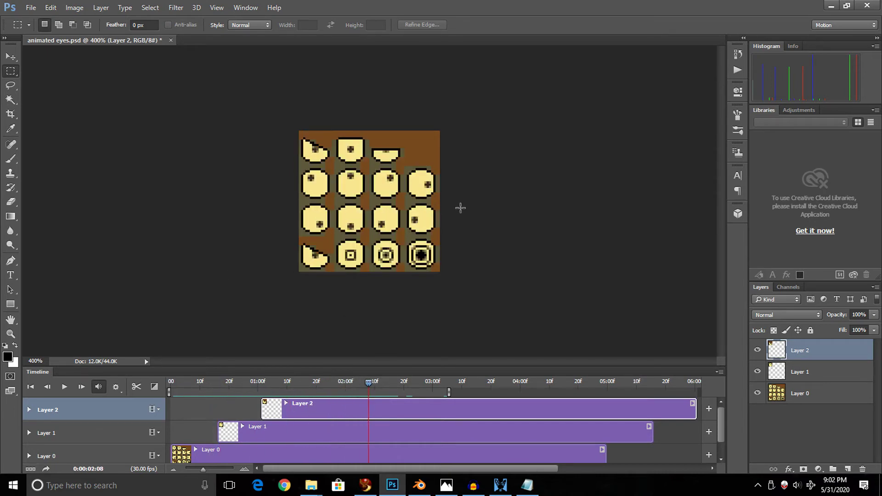
Step: Review the GIF settings in Save for Web (Legacy), play and stop the animation preview, and close the dialog without saving a file
{"action": "left_click", "coordinate": [31, 8]}
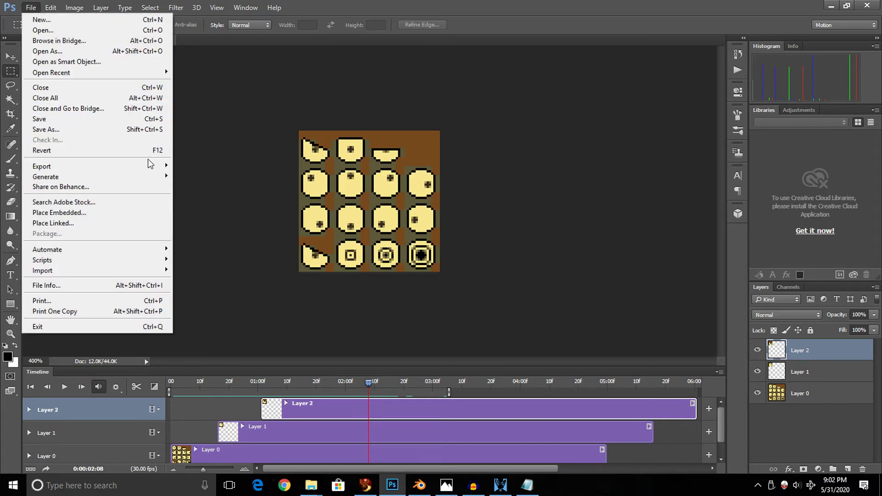
{"action": "mouse_move", "coordinate": [152, 168]}
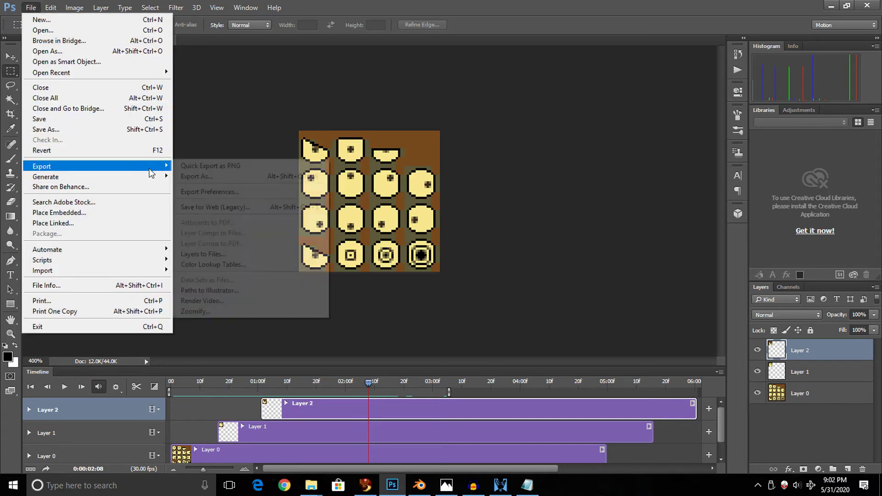
{"action": "left_click", "coordinate": [248, 207]}
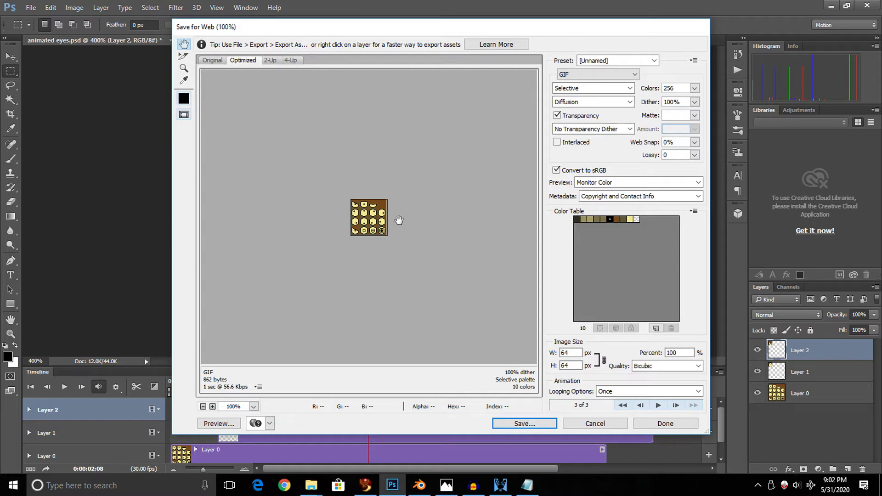
{"action": "left_click", "coordinate": [658, 405]}
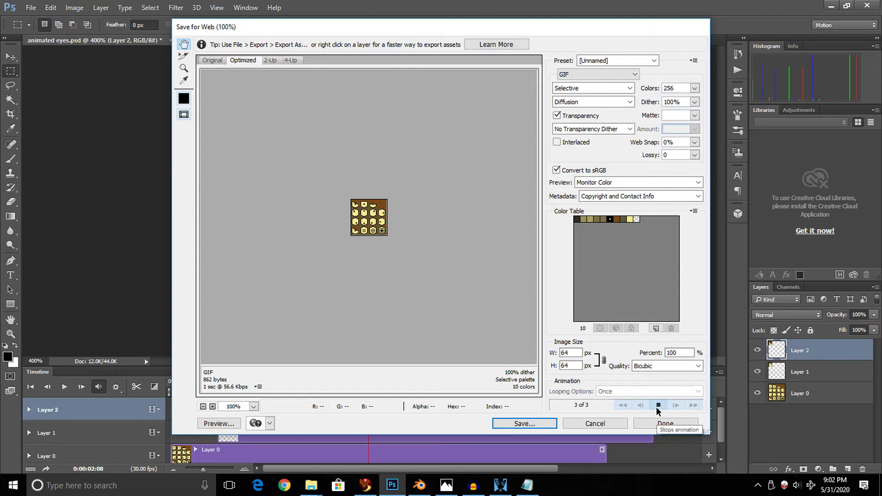
{"action": "left_click", "coordinate": [658, 406]}
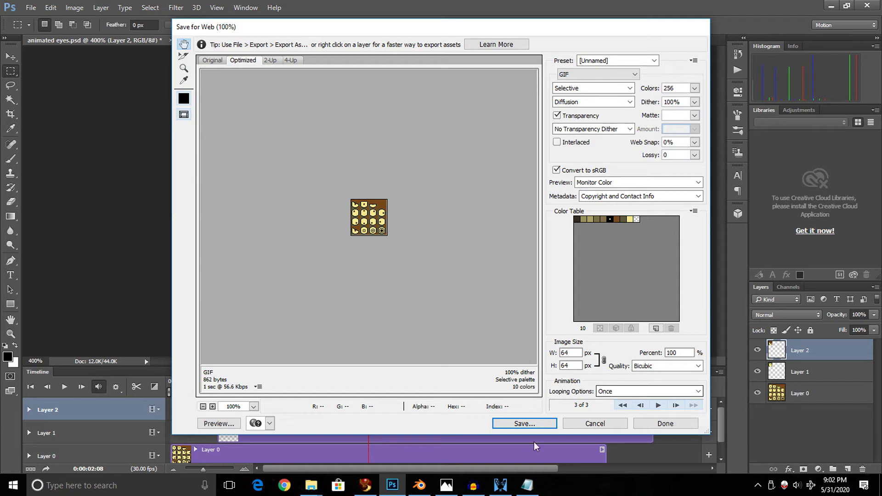
{"action": "left_click", "coordinate": [662, 424]}
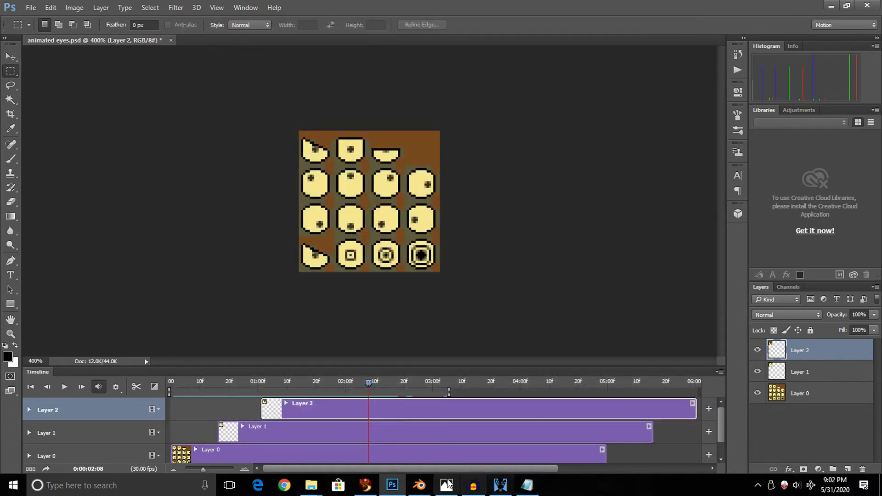
Step: Switch to Firestorm, leave the coyote close-up, and walk the avatar out of the building onto the outdoor path
{"action": "left_click", "coordinate": [365, 484]}
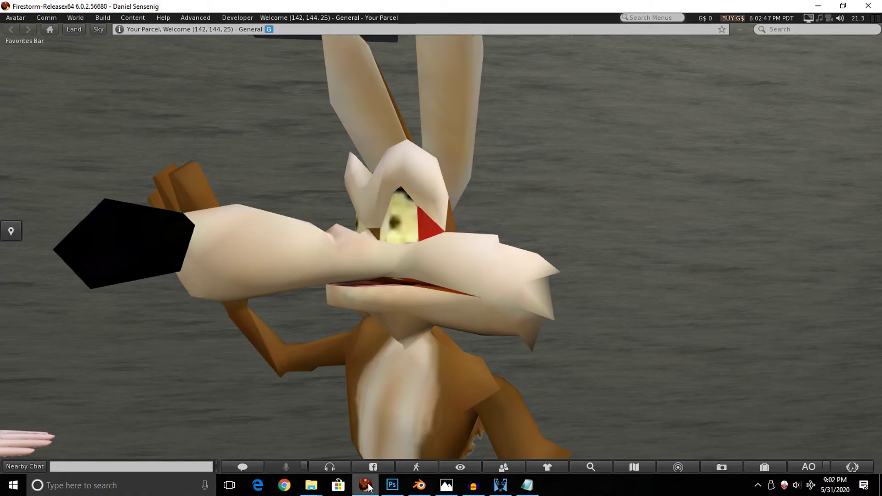
{"action": "scroll", "coordinate": [450, 299], "scroll_direction": "down", "scroll_amount": 5}
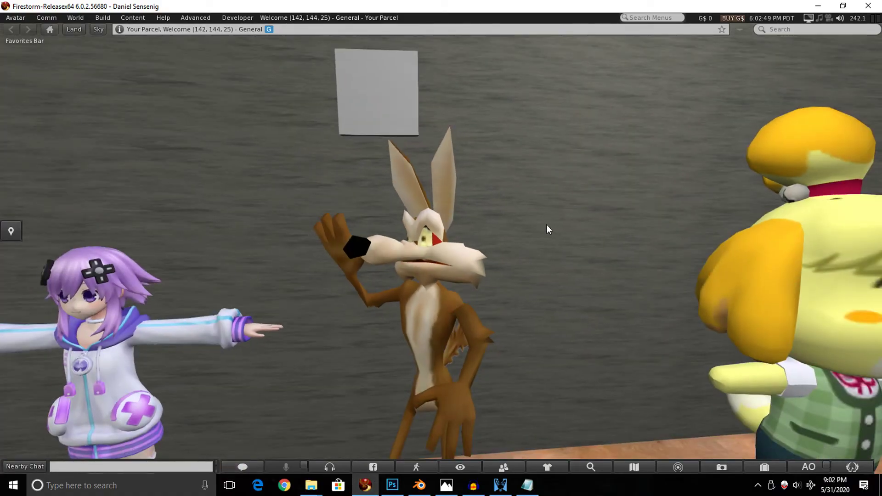
{"action": "key", "text": "Left"}
{"action": "key", "text": "Up"}
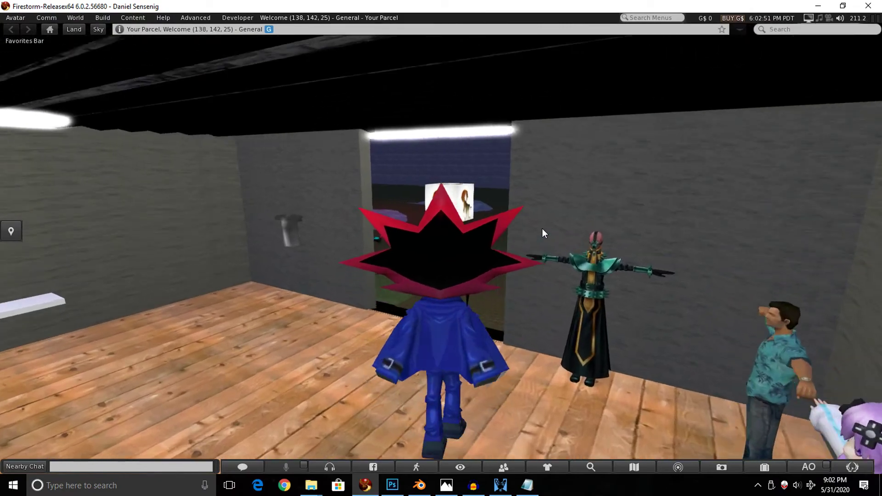
{"action": "key", "text": "Up"}
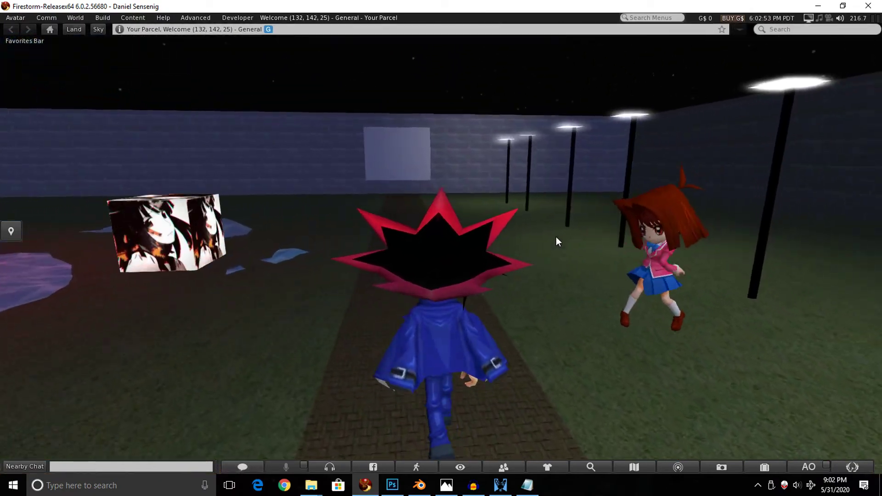
{"action": "key", "text": "Up"}
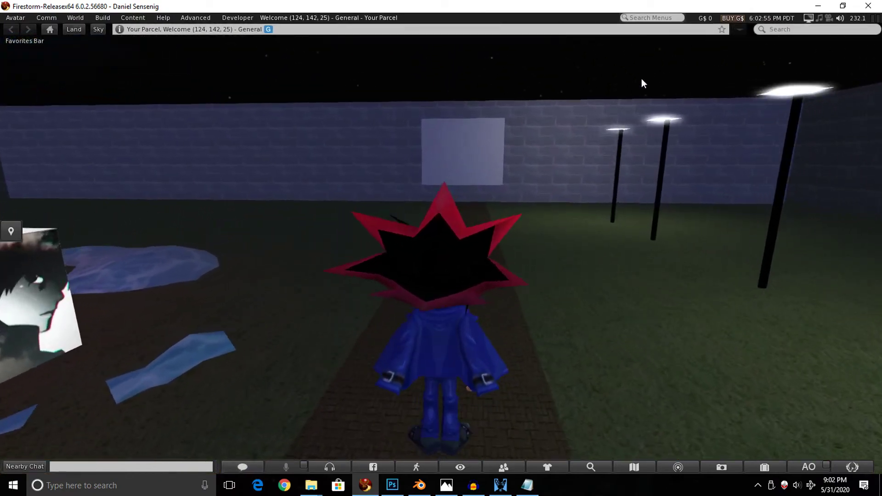
{"action": "key", "text": "Right"}
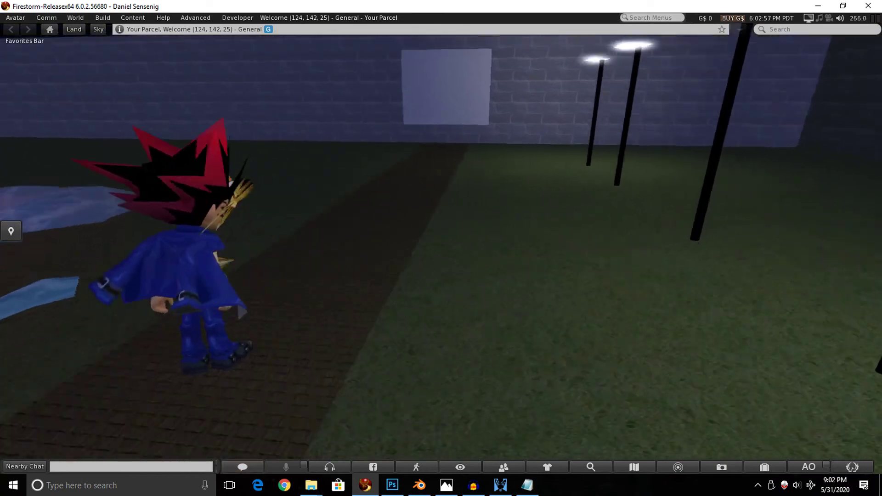
{"action": "key", "text": "Left"}
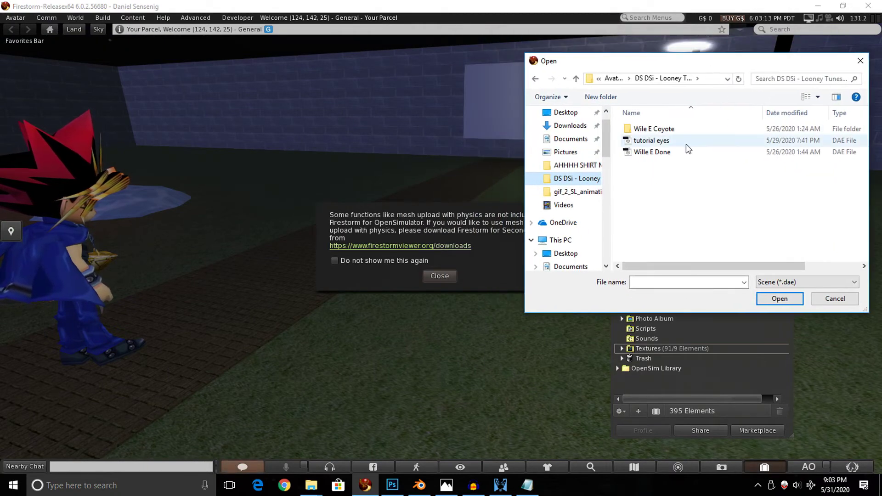
Step: Load the "tutorial eyes" DAE file into the model uploader, dismiss the physics notice, and open the upload options
{"action": "left_click", "coordinate": [648, 141]}
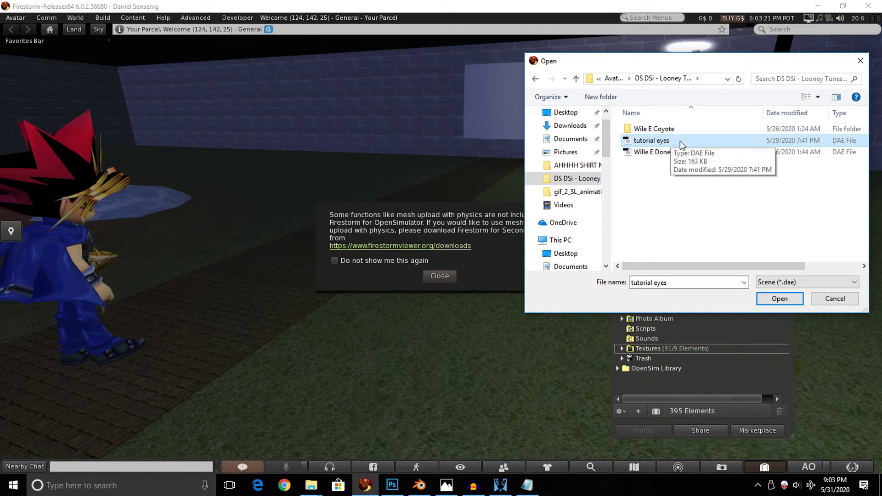
{"action": "double_click", "coordinate": [707, 140]}
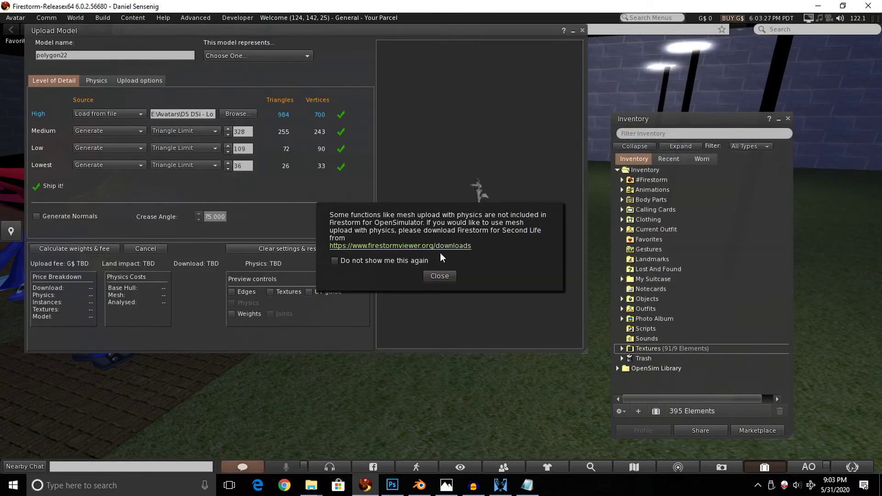
{"action": "left_click", "coordinate": [443, 277]}
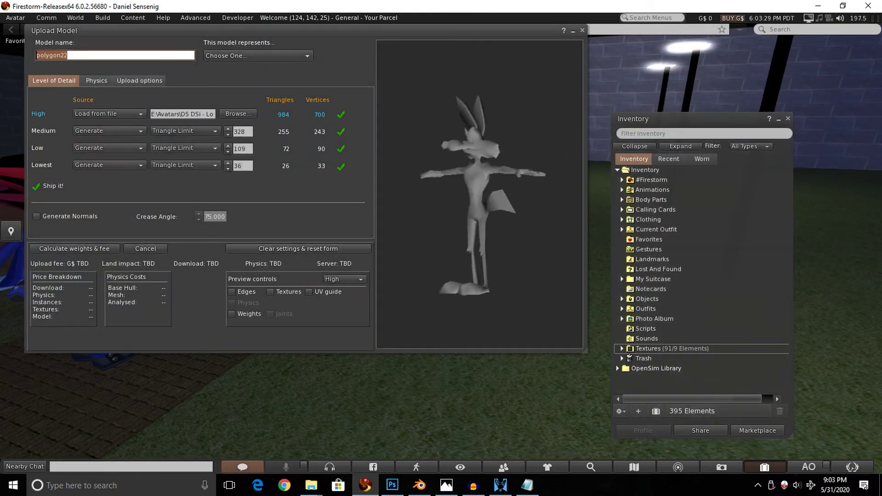
{"action": "left_click", "coordinate": [140, 81]}
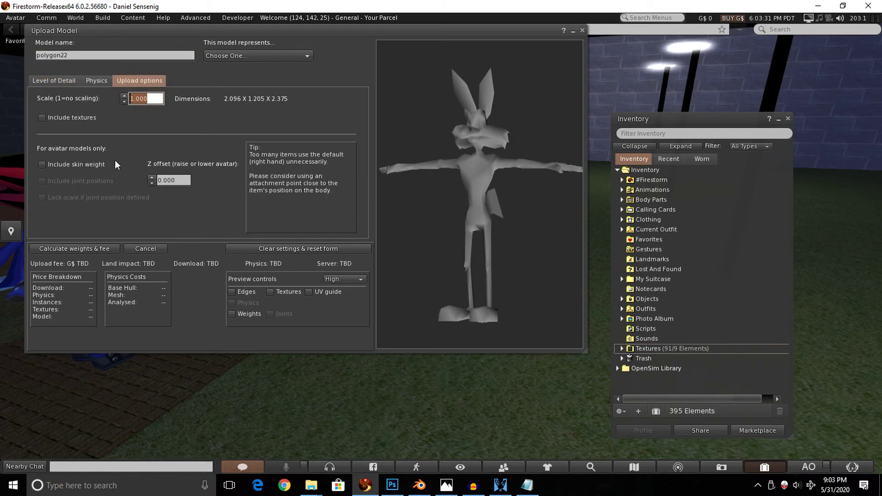
Step: Include skin weight and joint positions in the upload, and enable the weights preview to inspect the rigged coyote model
{"action": "scroll", "coordinate": [437, 197], "scroll_direction": "down", "scroll_amount": 3}
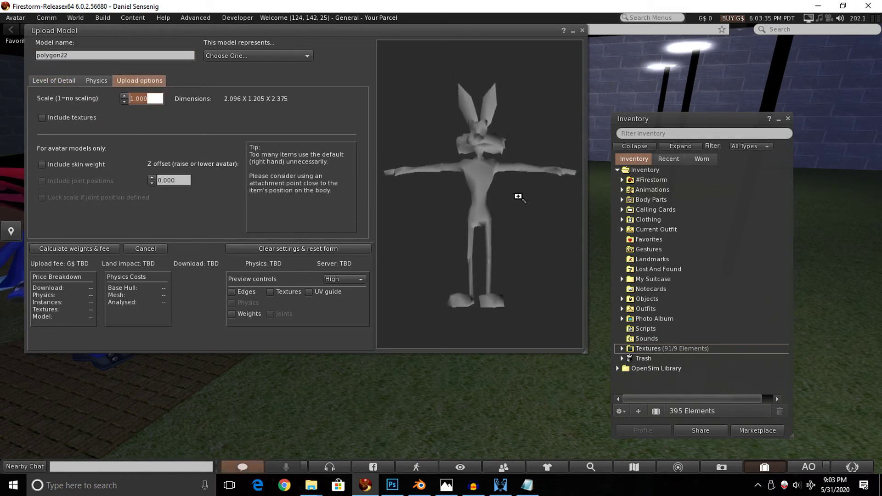
{"action": "scroll", "coordinate": [478, 203], "scroll_direction": "down", "scroll_amount": 2}
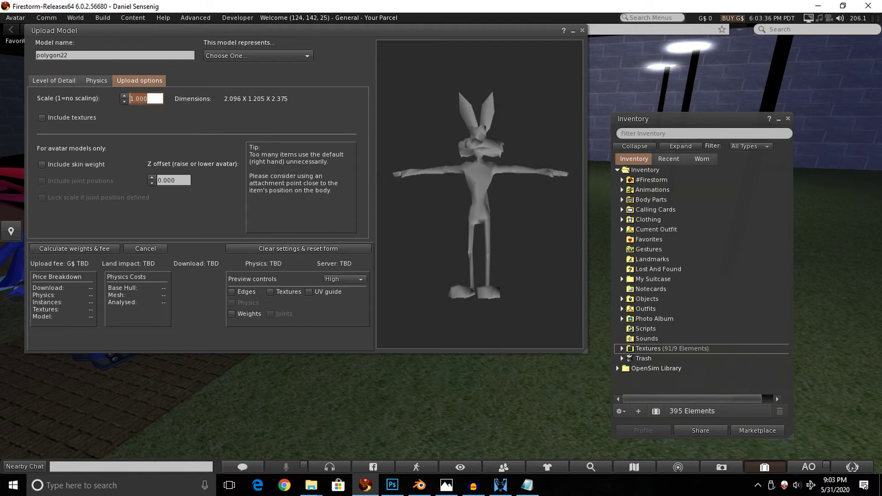
{"action": "left_click", "coordinate": [87, 166]}
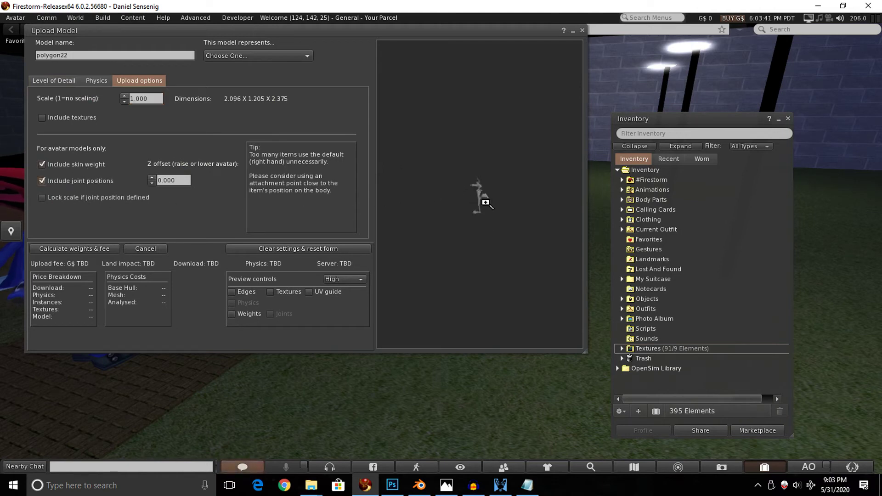
{"action": "scroll", "coordinate": [486, 203], "scroll_direction": "up", "scroll_amount": 5}
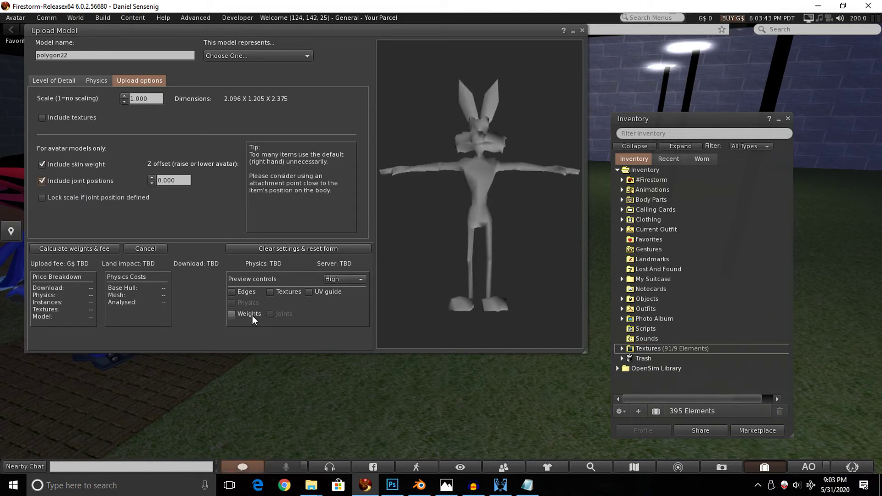
{"action": "left_click", "coordinate": [239, 317]}
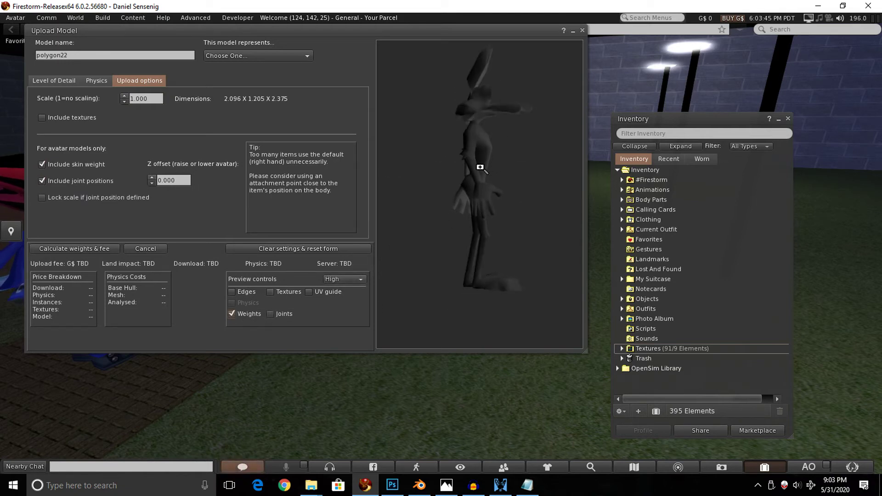
{"action": "left_click_drag", "start_coordinate": [481, 168], "coordinate": [547, 170]}
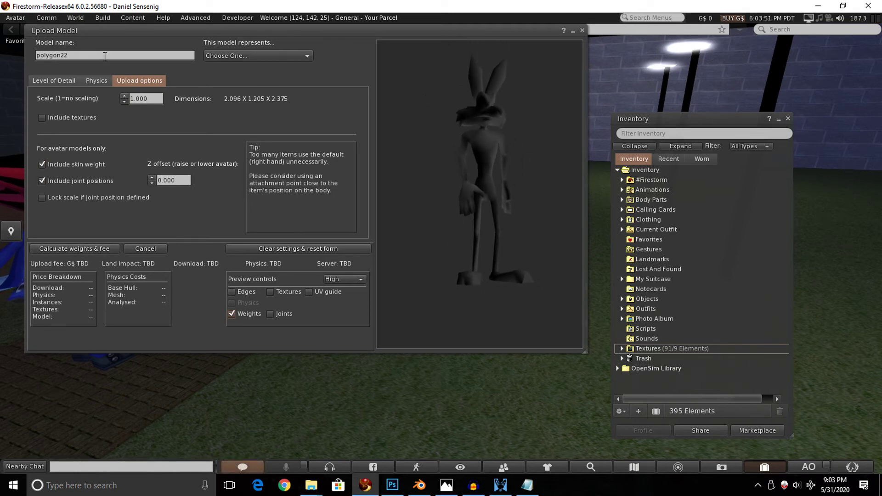
Step: Name the model "tutorial", calculate its weights and fee, and upload it
{"action": "double_click", "coordinate": [105, 56]}
{"action": "type", "text": "t"}
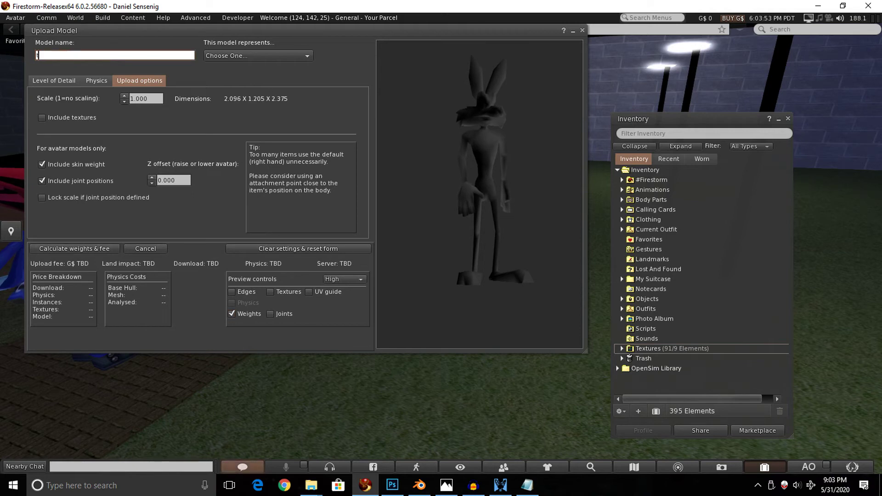
{"action": "type", "text": "utoris"}
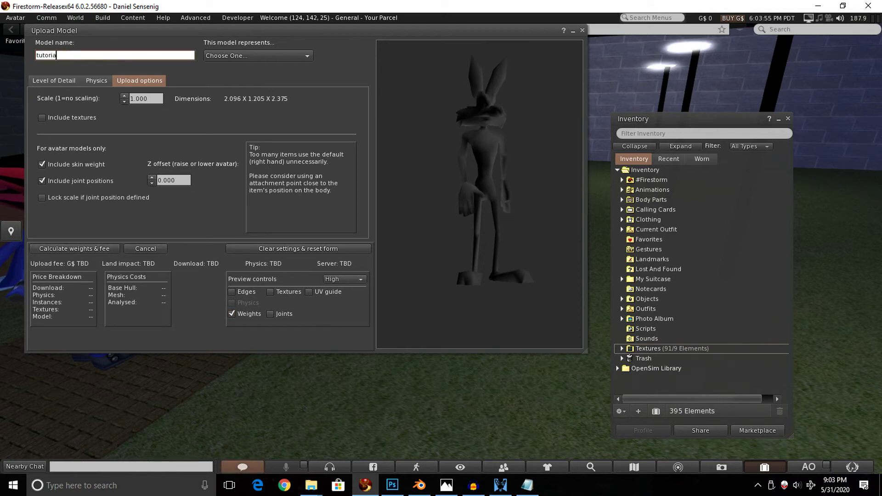
{"action": "type", "text": "l"}
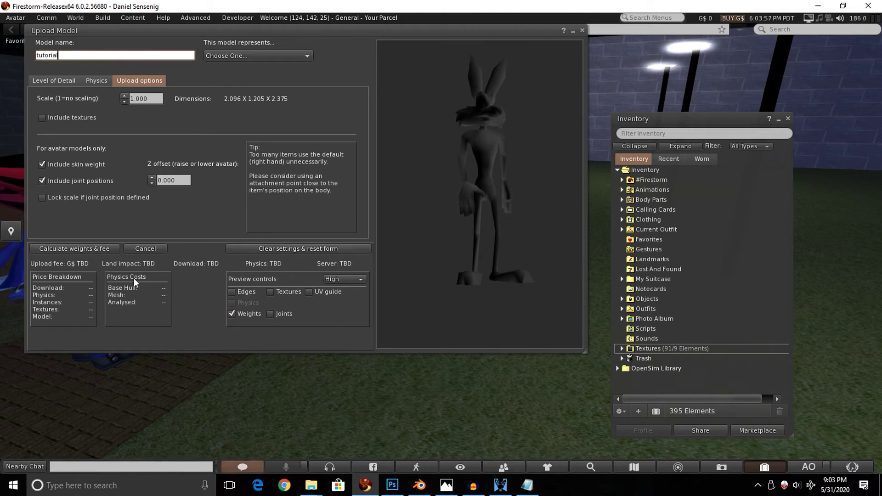
{"action": "left_click", "coordinate": [101, 249]}
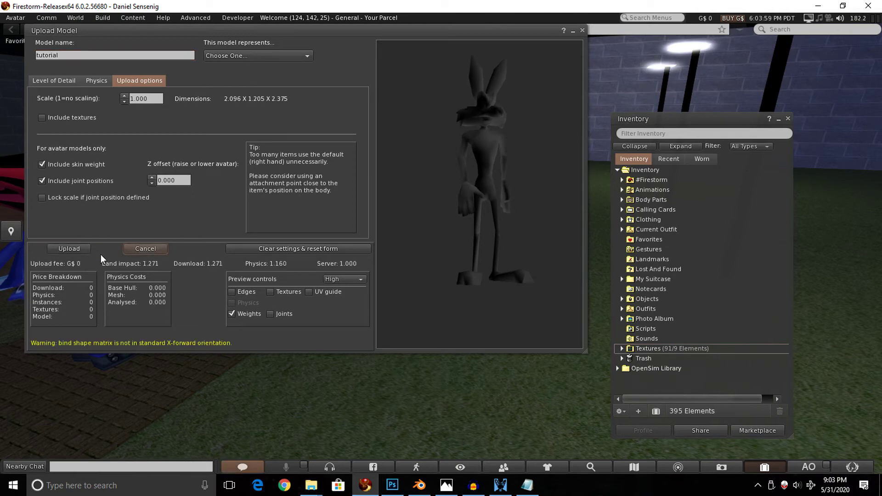
{"action": "left_click", "coordinate": [69, 249]}
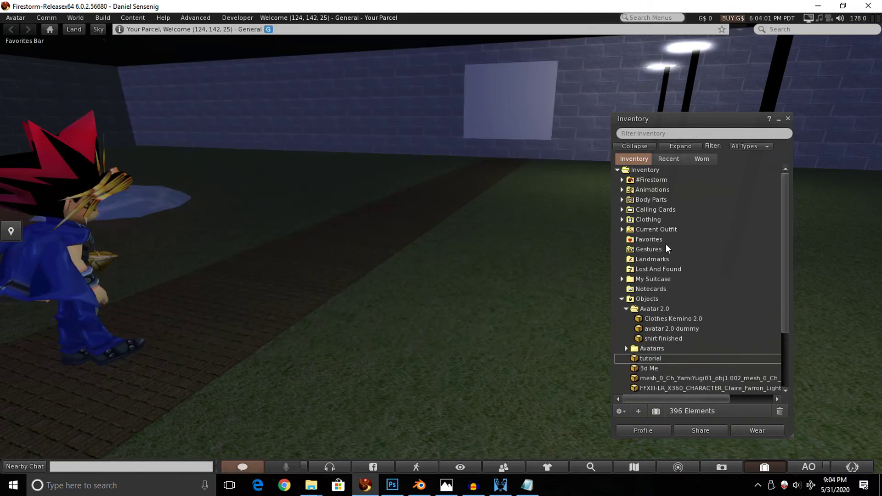
Step: Place the "tutorial" object from the inventory on the grass and raise it to about Z 25.880, closing the inventory
{"action": "left_click_drag", "start_coordinate": [650, 358], "coordinate": [551, 316]}
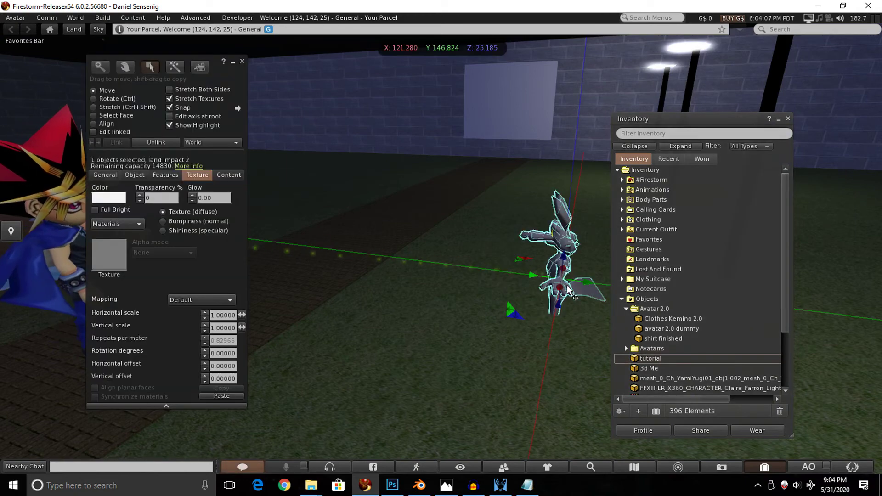
{"action": "left_click_drag", "start_coordinate": [570, 289], "coordinate": [518, 196]}
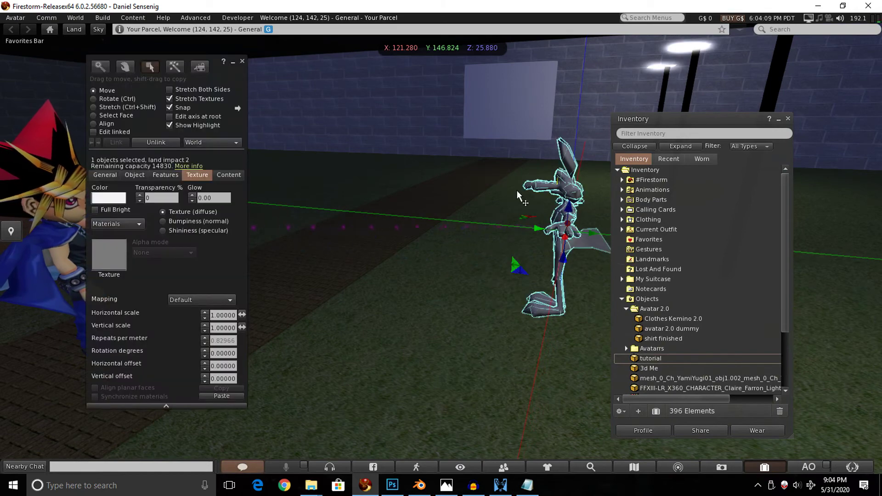
{"action": "left_click", "coordinate": [790, 120]}
Step: Apply the Wcoyote_png texture to the whole coyote model
{"action": "left_click", "coordinate": [598, 184], "text": "alt"}
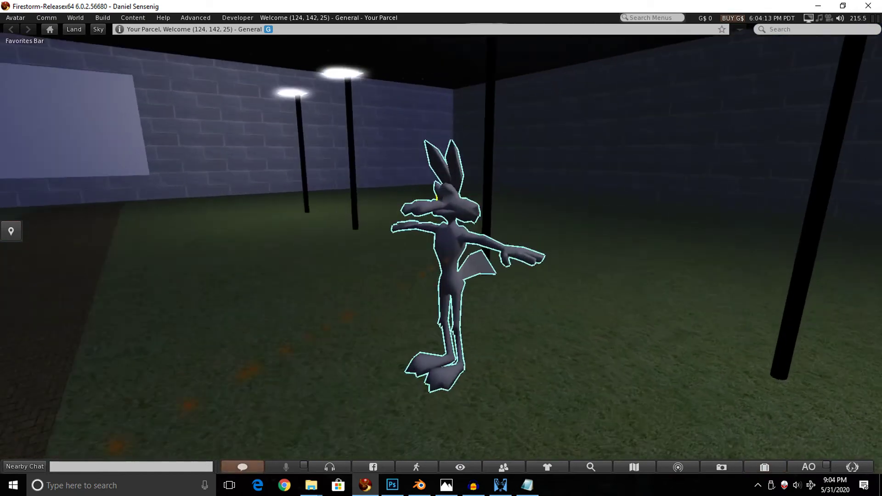
{"action": "mouse_move", "coordinate": [436, 257]}
{"action": "left_mouse_down"}
{"action": "mouse_move", "coordinate": [435, 248]}
{"action": "mouse_move", "coordinate": [436, 258]}
{"action": "left_mouse_up"}
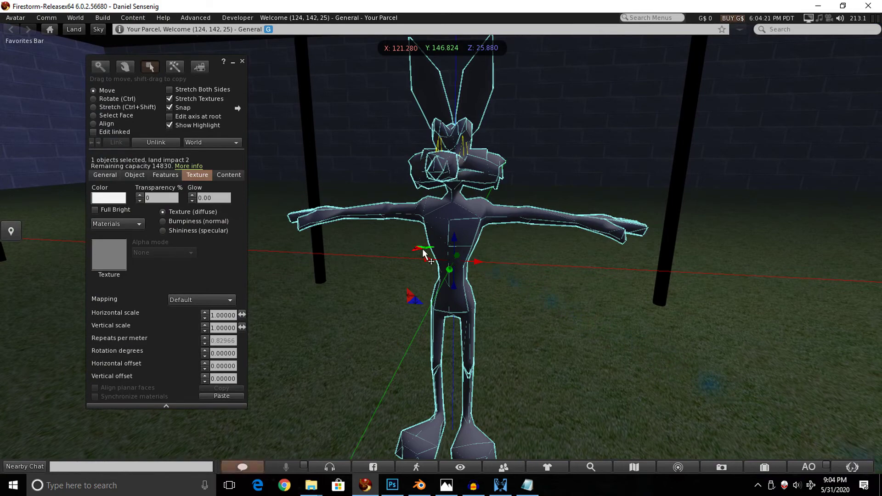
{"action": "left_click", "coordinate": [421, 149]}
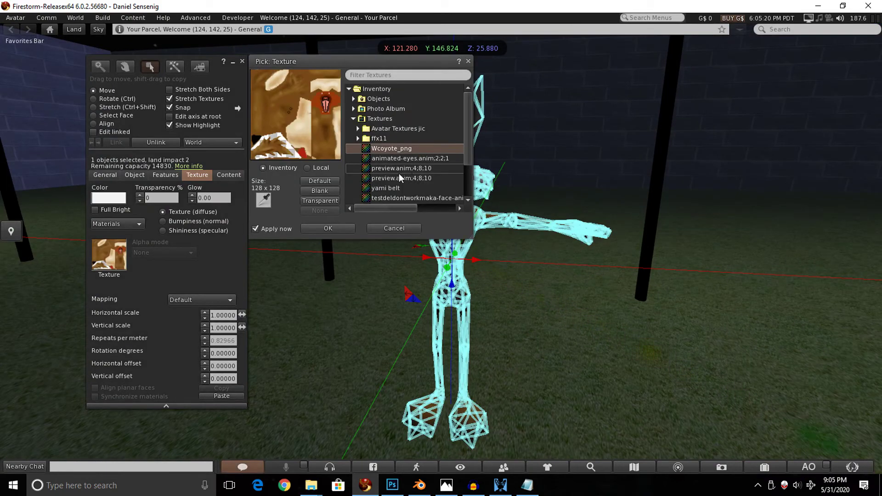
{"action": "left_click", "coordinate": [333, 228]}
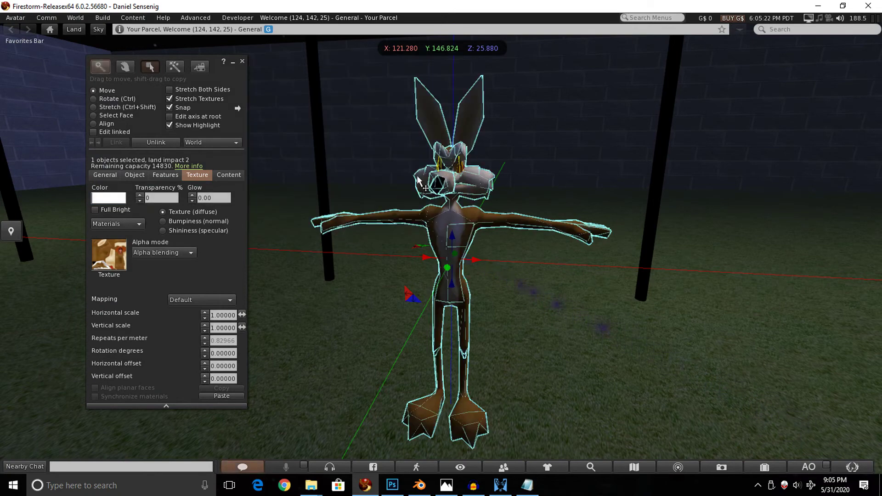
Step: Enable editing of linked parts and select only the coyote's eyes, link number 1
{"action": "left_click", "coordinate": [418, 181], "text": "alt"}
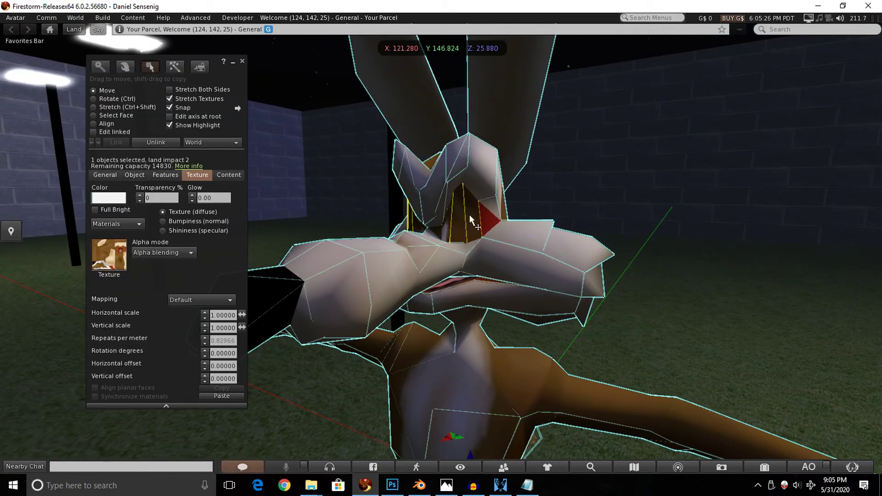
{"action": "left_click", "coordinate": [116, 133]}
{"action": "left_click", "coordinate": [430, 209]}
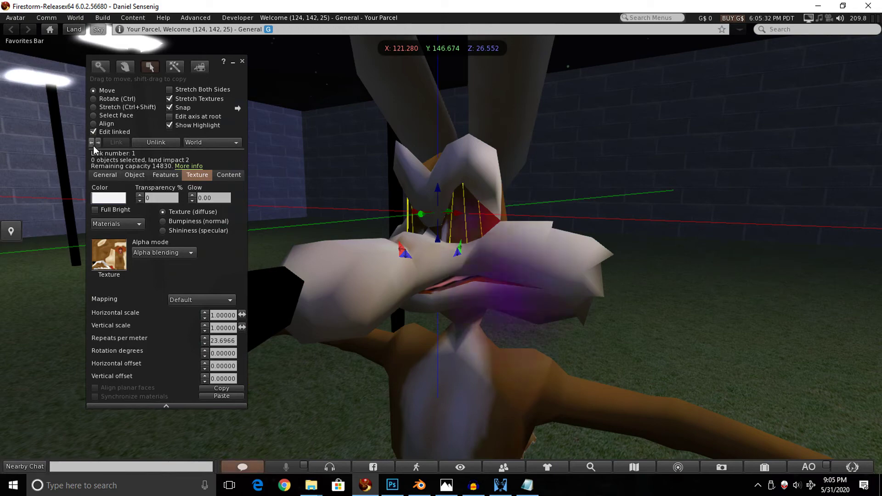
{"action": "left_click", "coordinate": [92, 143]}
{"action": "left_click", "coordinate": [97, 145]}
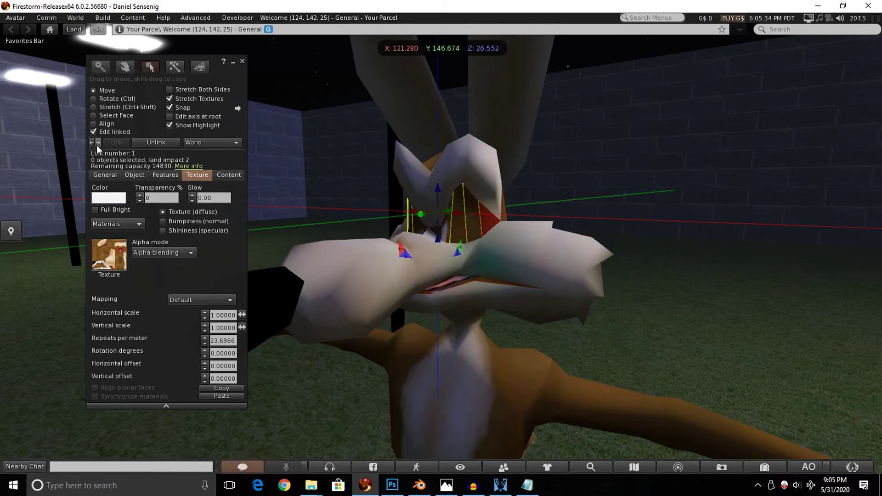
{"action": "left_click", "coordinate": [93, 144]}
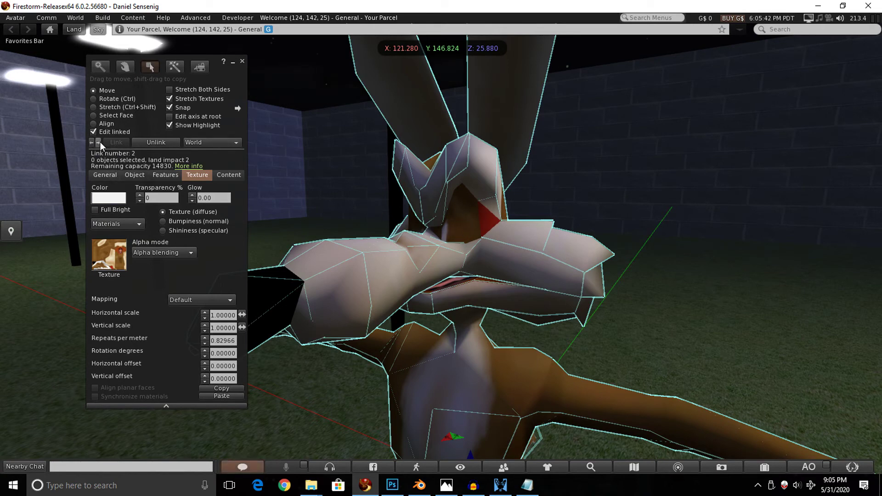
{"action": "left_click", "coordinate": [98, 142]}
Step: Create a new script in the eyes' contents, replace its default code with the copied texture animation script, save and close it
{"action": "left_click", "coordinate": [219, 176]}
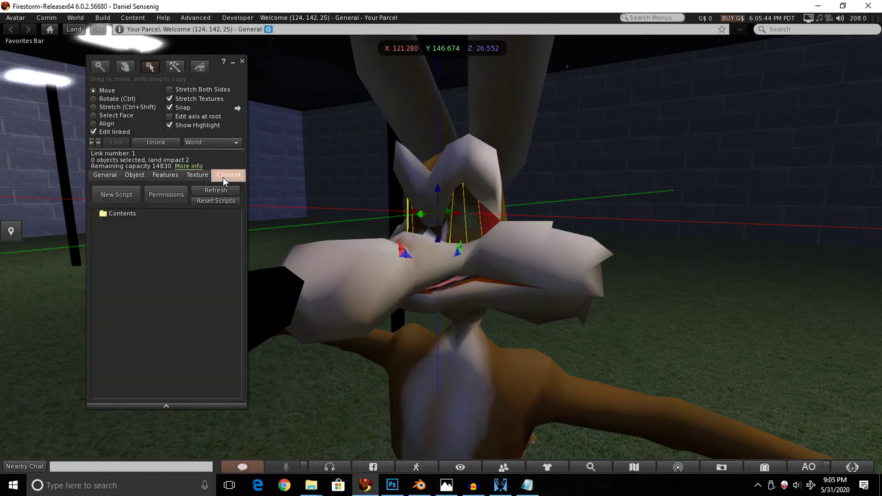
{"action": "left_click", "coordinate": [132, 193]}
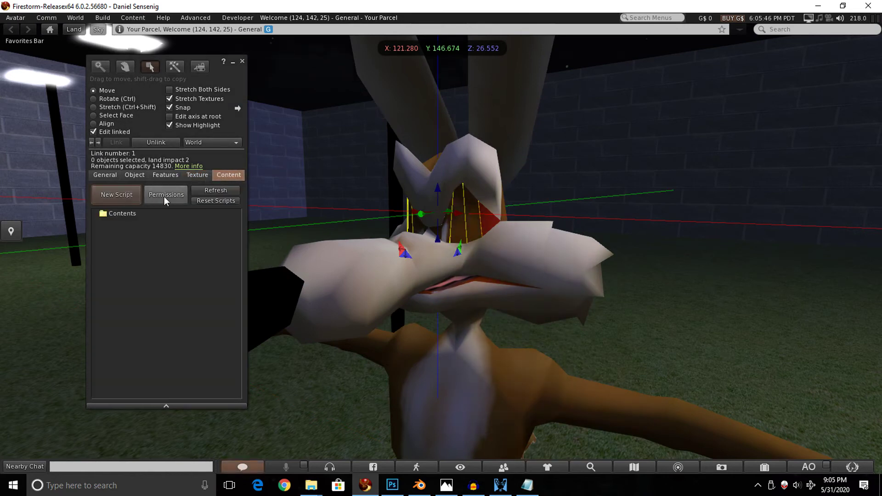
{"action": "double_click", "coordinate": [129, 223]}
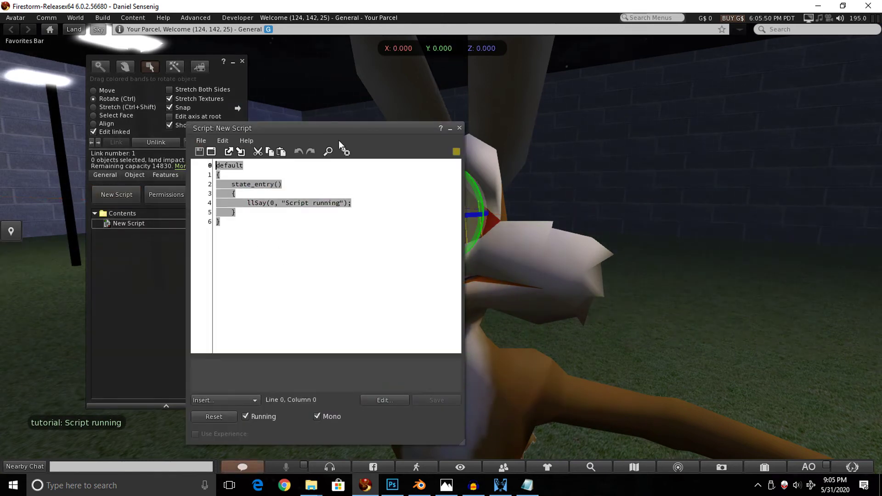
{"action": "key", "text": "ctrl+v"}
{"action": "left_click", "coordinate": [455, 400]}
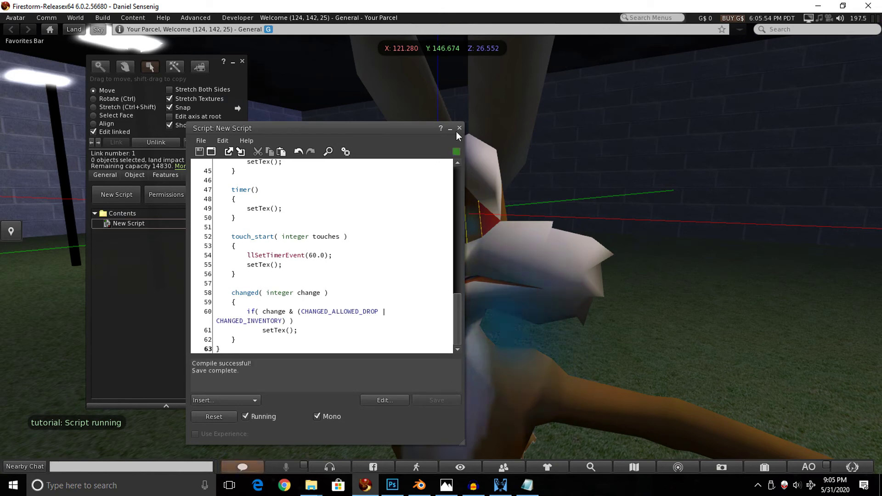
{"action": "key", "text": "ctrl+w"}
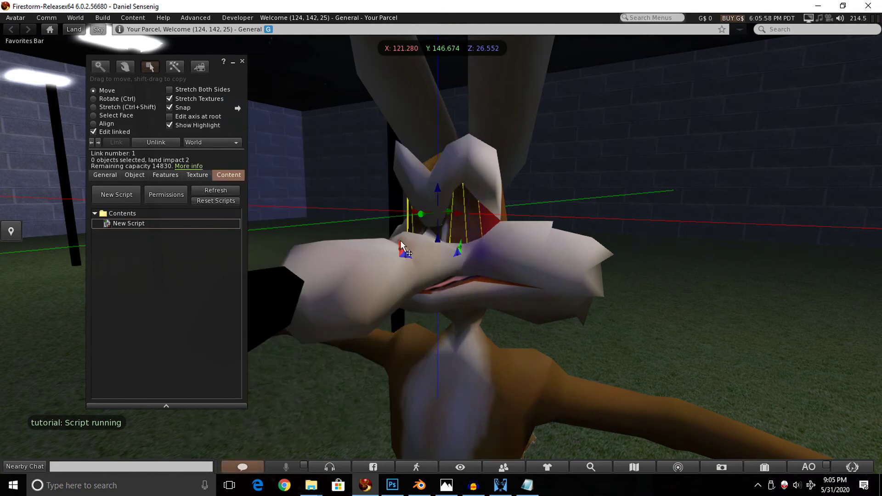
Step: Preview the animated-eyes.anim;2;2;1 texture and add it from the inventory to the eyes' contents beside the script
{"action": "left_click", "coordinate": [765, 467]}
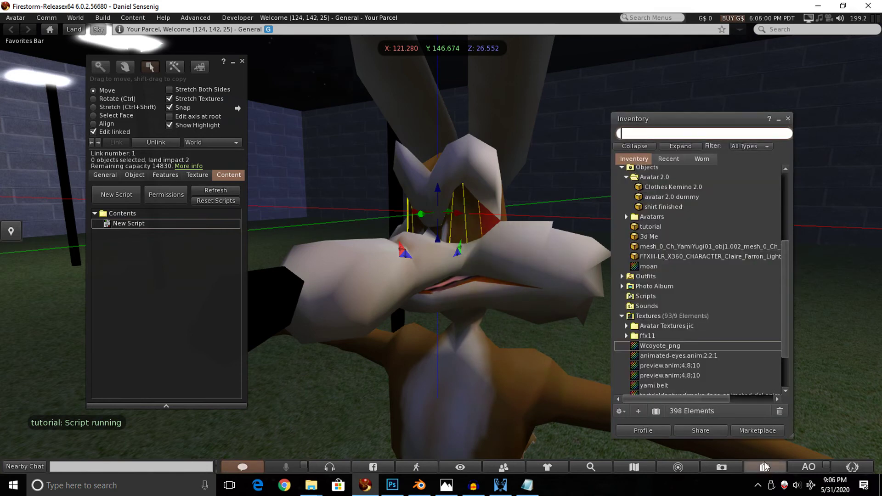
{"action": "left_click", "coordinate": [686, 356]}
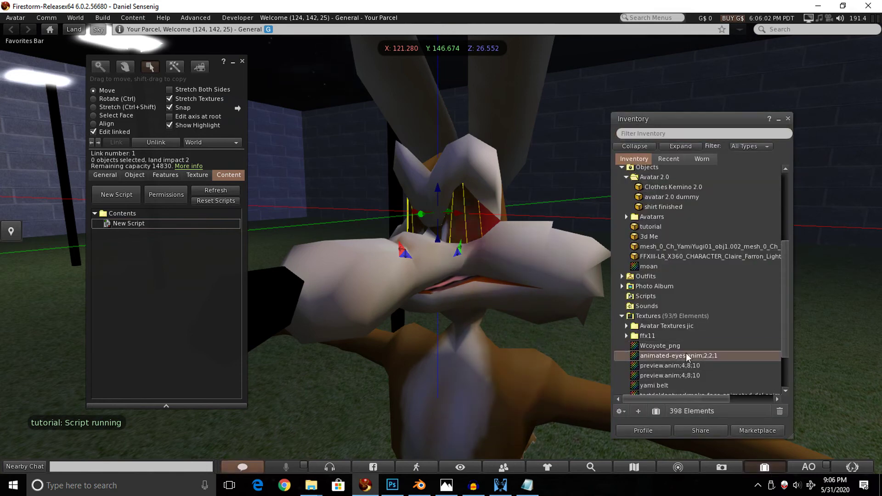
{"action": "double_click", "coordinate": [688, 356]}
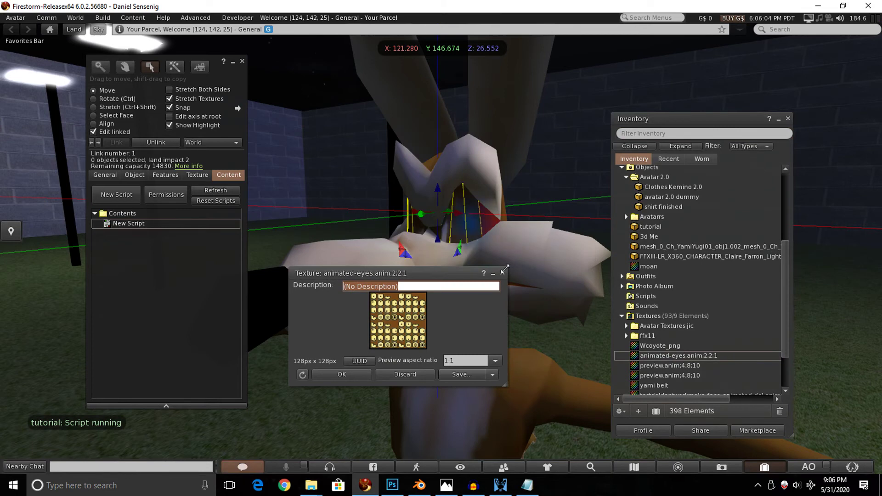
{"action": "left_click", "coordinate": [502, 273]}
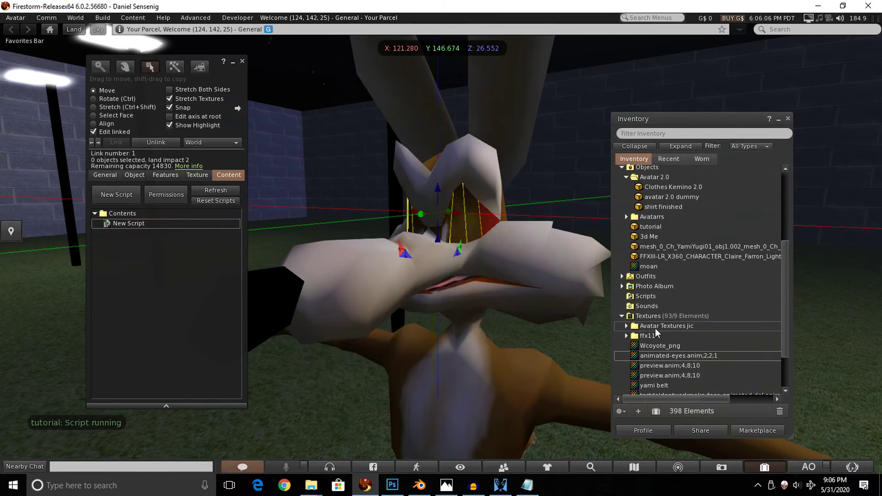
{"action": "left_click_drag", "start_coordinate": [662, 357], "coordinate": [162, 297]}
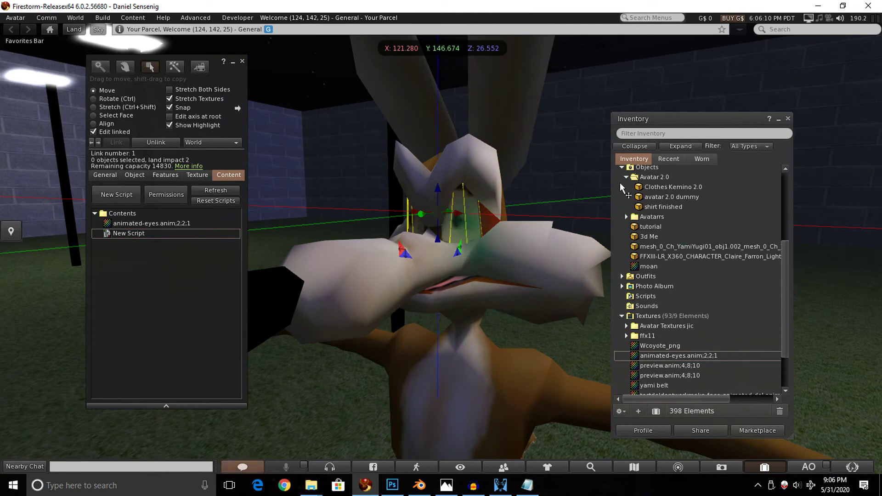
{"action": "left_click", "coordinate": [789, 122]}
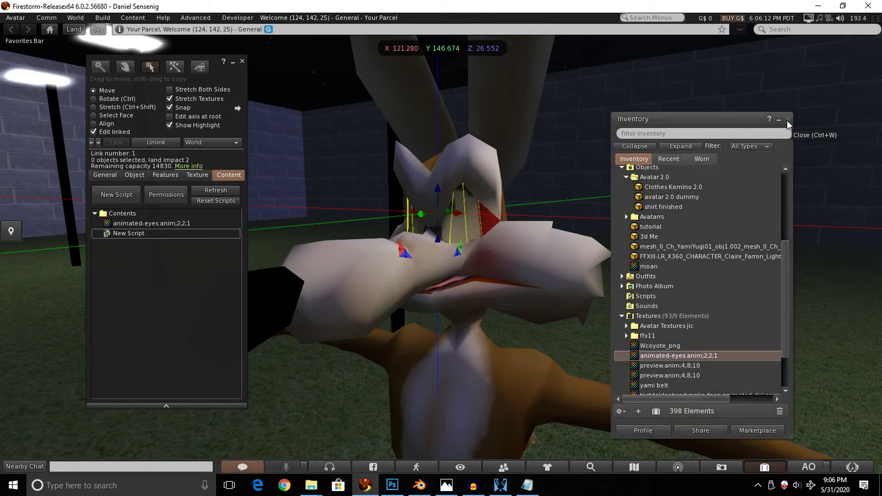
{"action": "left_click", "coordinate": [789, 120]}
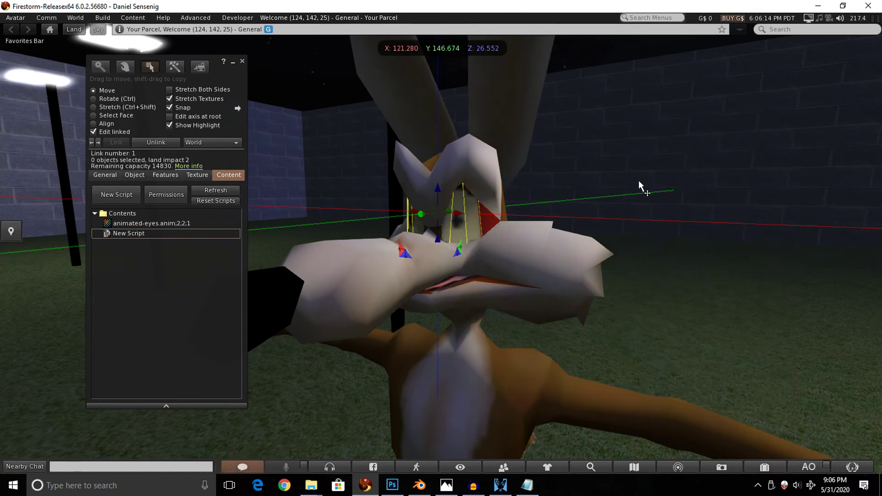
{"action": "double_click", "coordinate": [190, 225]}
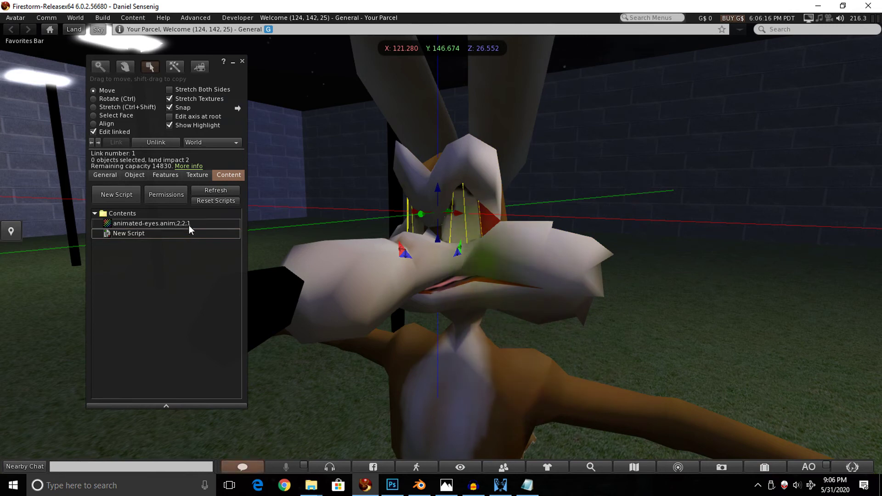
{"action": "left_click", "coordinate": [501, 274]}
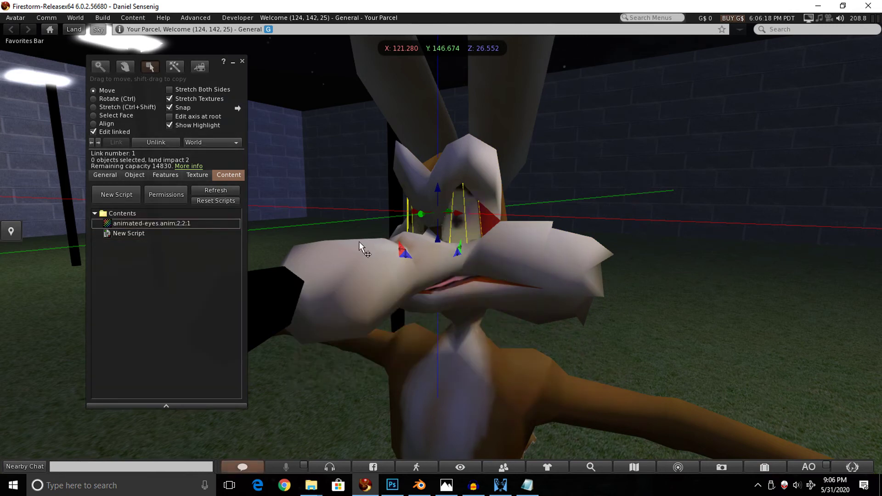
Step: Rename the eye texture in the object's contents to animated-eyes.anim;2;2;10 to raise its frame rate
{"action": "right_click", "coordinate": [185, 225]}
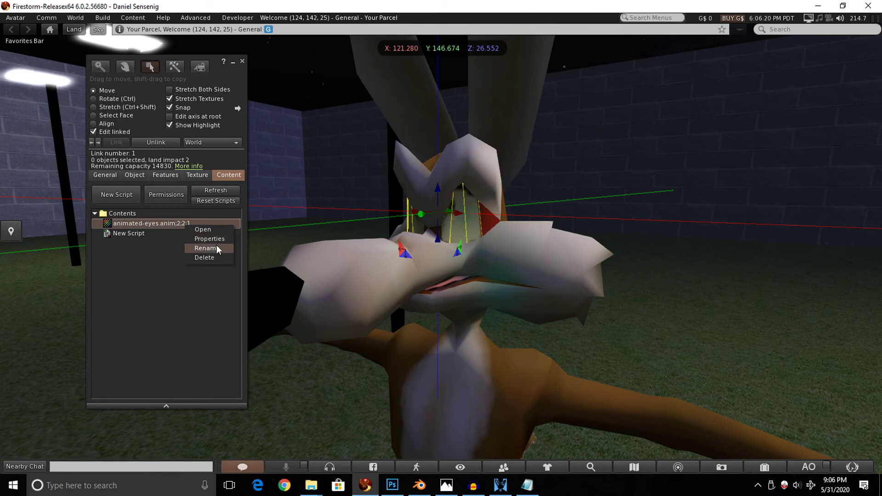
{"action": "left_click", "coordinate": [205, 248]}
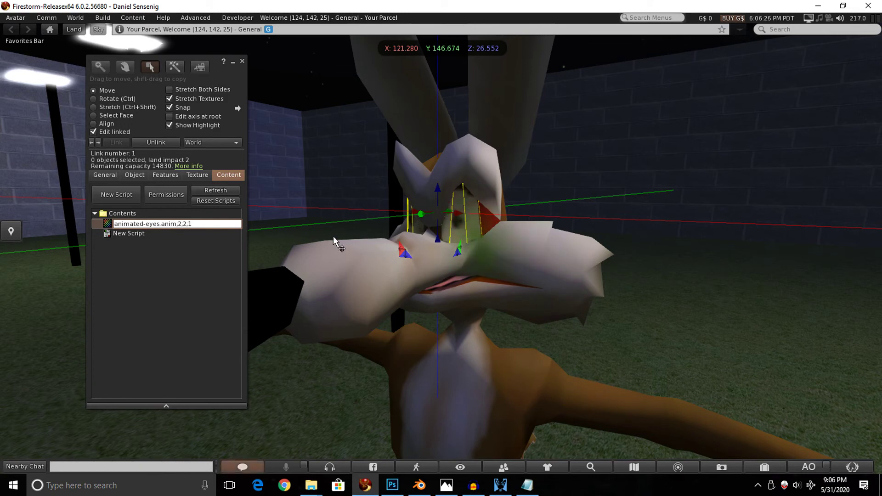
{"action": "type", "text": "12"}
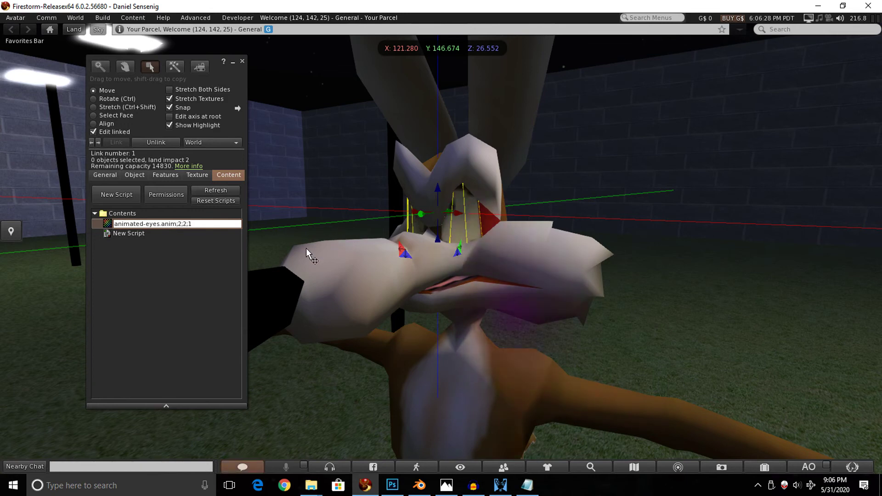
{"action": "key", "text": "BackSpace"}
{"action": "key", "text": "BackSpace"}
{"action": "type", "text": "0"}
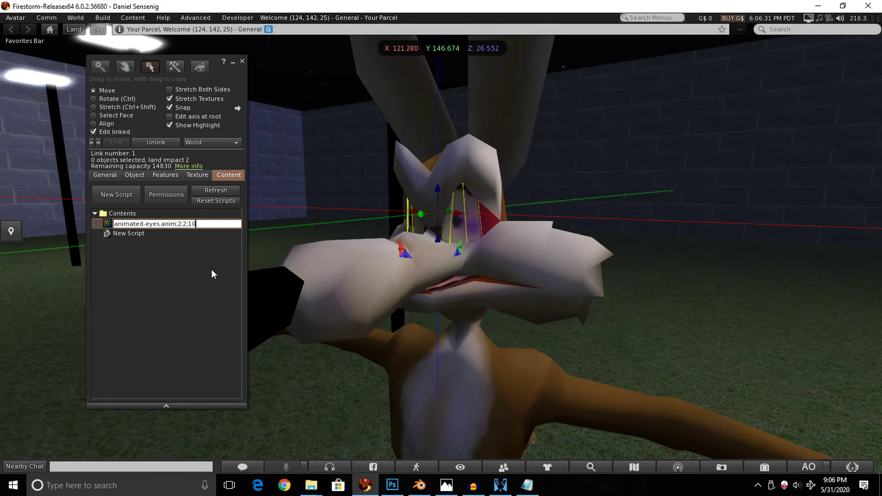
{"action": "key", "text": "Return"}
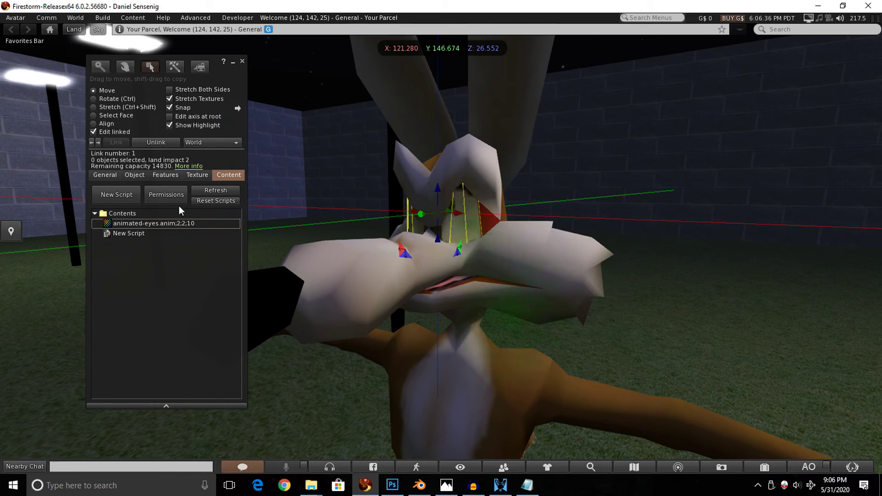
Step: Rename the eye texture to animated-eyes.anim;2;2;1 and close the build editor
{"action": "right_click", "coordinate": [194, 224]}
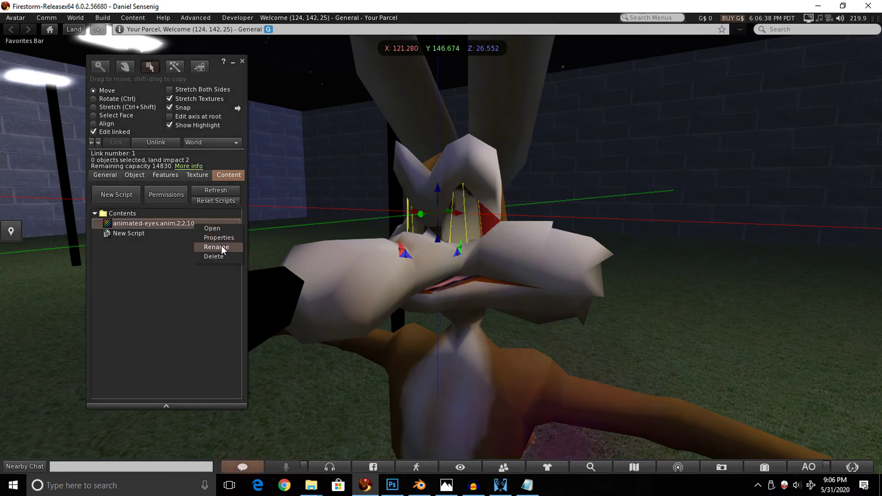
{"action": "left_click", "coordinate": [222, 247]}
{"action": "key", "text": "BackSpace"}
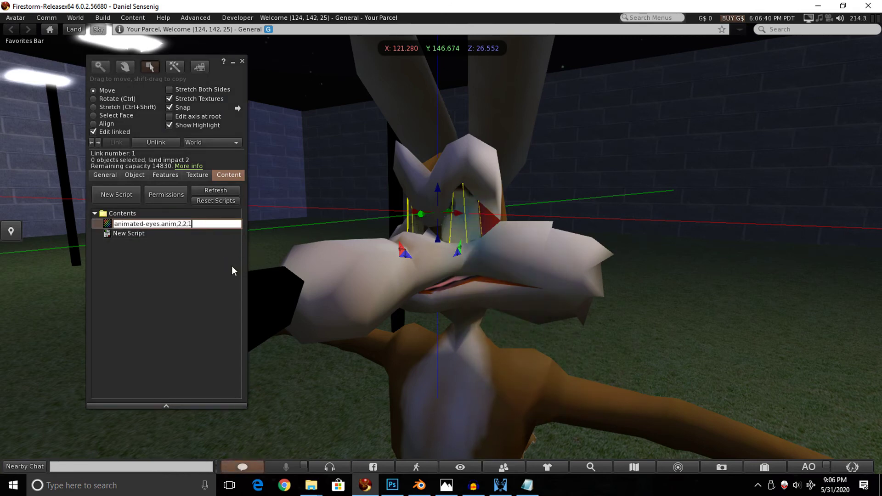
{"action": "key", "text": "Return"}
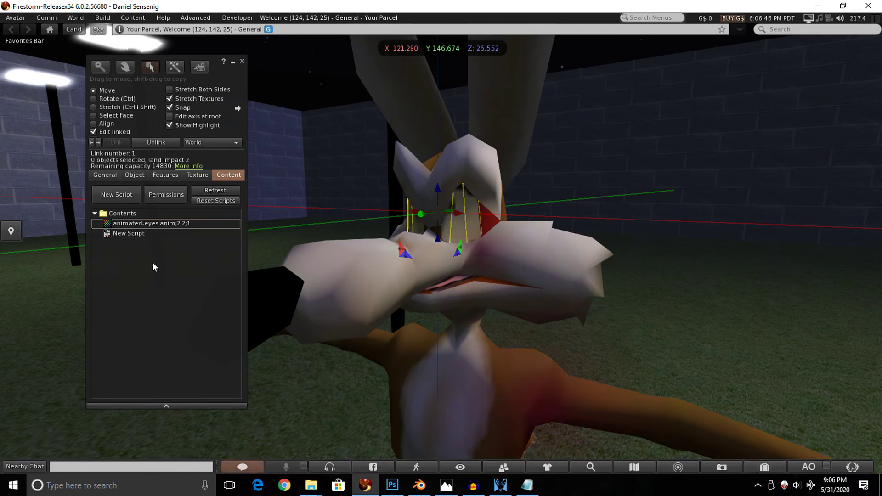
{"action": "left_click", "coordinate": [242, 64]}
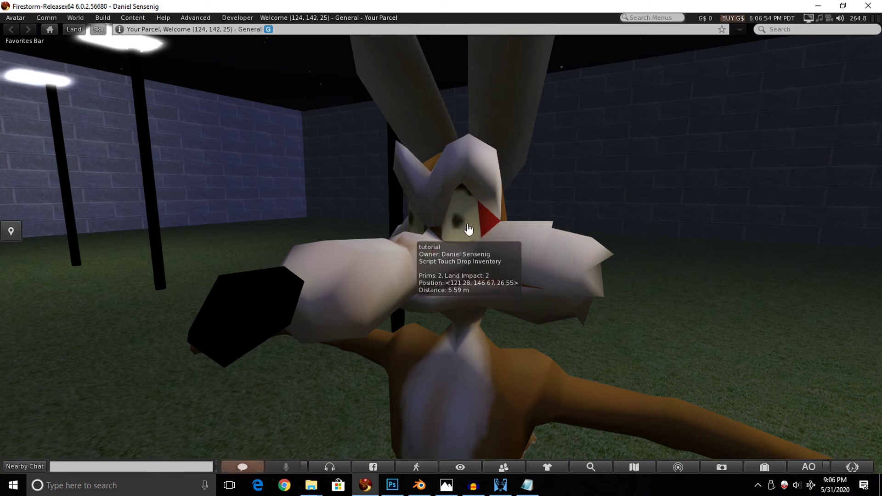
Step: Open the inventory and take the finished coyote model from the world into it
{"action": "left_click", "coordinate": [469, 229]}
{"action": "right_click", "coordinate": [470, 225]}
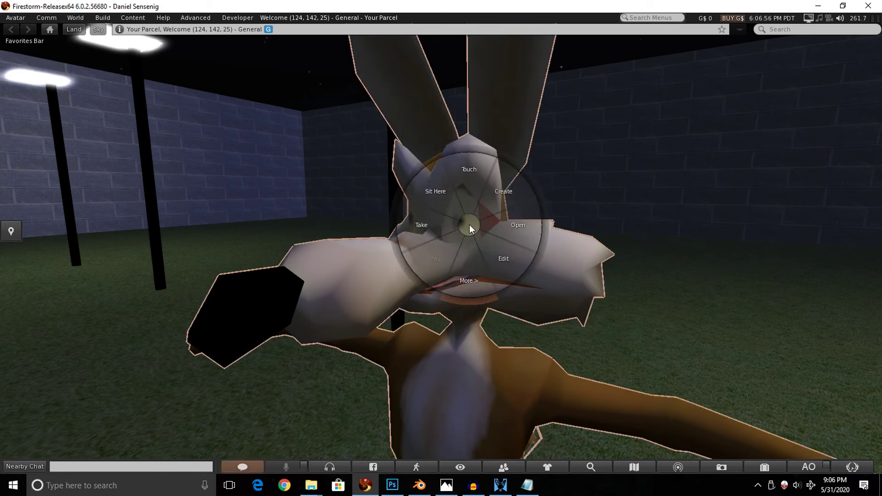
{"action": "left_click", "coordinate": [750, 464]}
{"action": "left_click", "coordinate": [449, 319]}
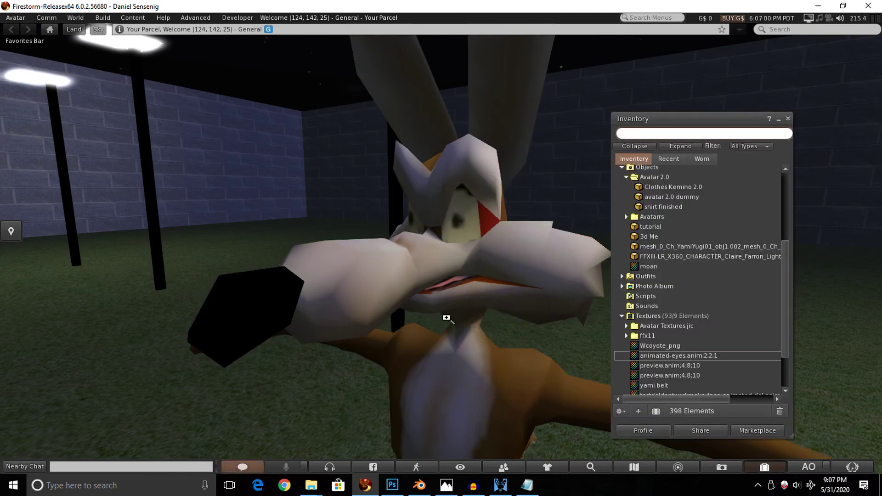
{"action": "key", "text": "Escape"}
{"action": "key", "text": "Left"}
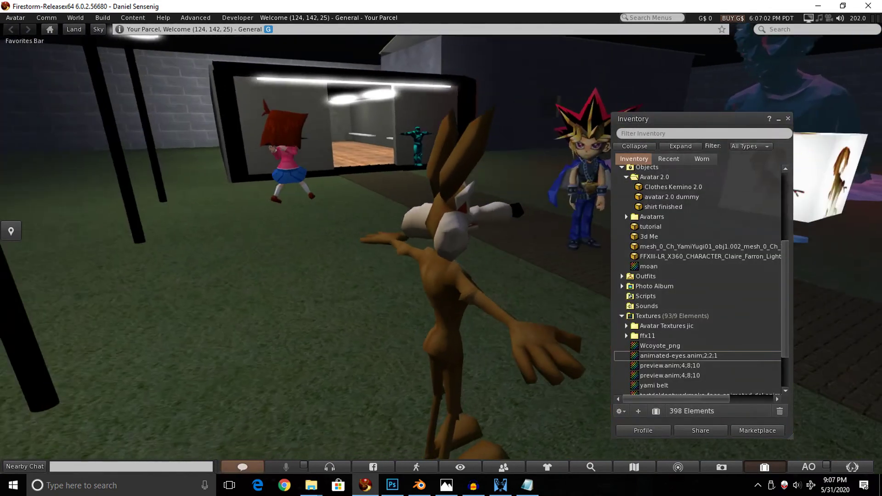
{"action": "right_click", "coordinate": [461, 283]}
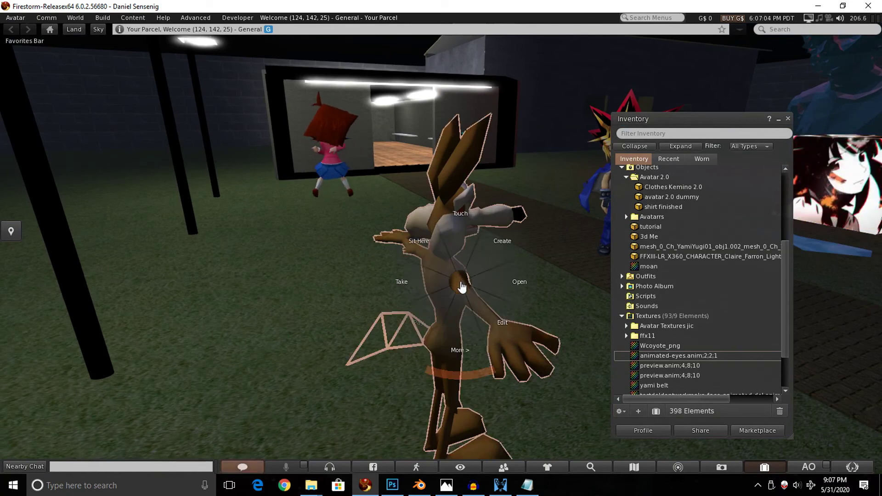
{"action": "left_click", "coordinate": [515, 278]}
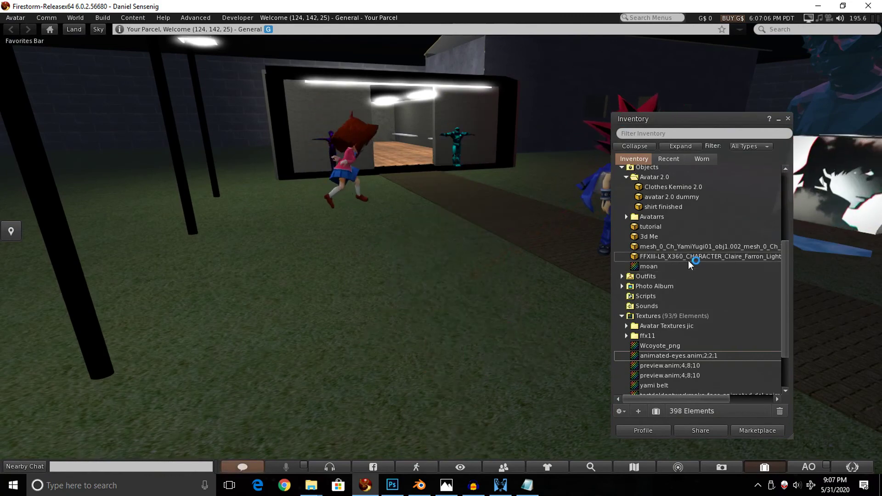
Step: Detach the currently worn avatar, wear the first tutorial object from the inventory and close the inventory
{"action": "key", "text": "Escape"}
{"action": "right_click", "coordinate": [467, 285]}
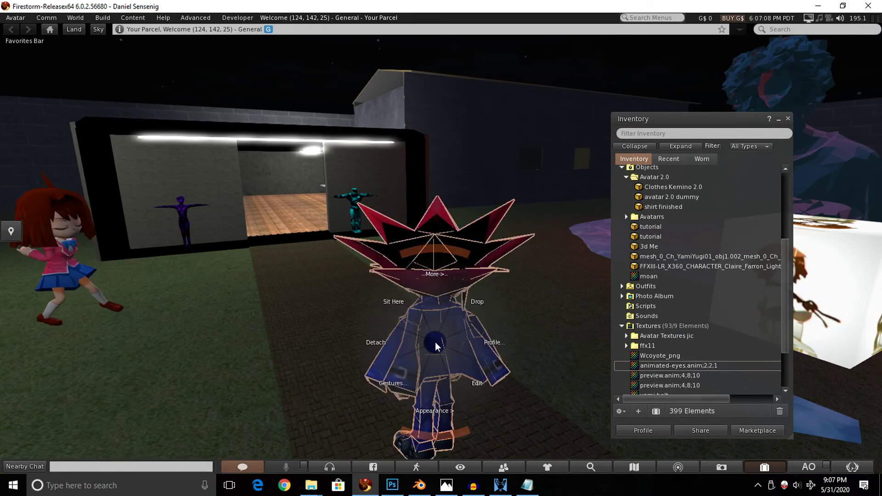
{"action": "left_click", "coordinate": [658, 228]}
{"action": "double_click", "coordinate": [658, 228]}
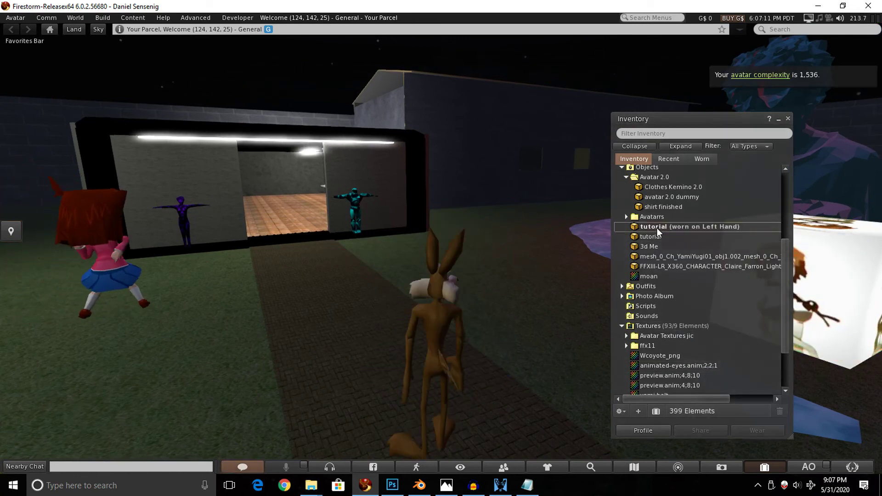
{"action": "left_click", "coordinate": [779, 468]}
Step: Examine the worn coyote's eyes up close, then walk the avatar through the building and out to the animated cube
{"action": "scroll", "coordinate": [450, 339], "scroll_direction": "up", "scroll_amount": 5}
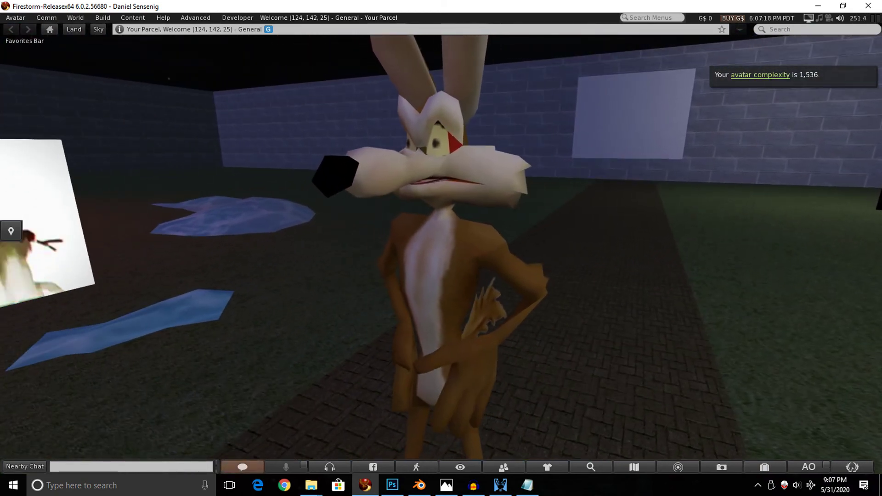
{"action": "key", "text": "Escape"}
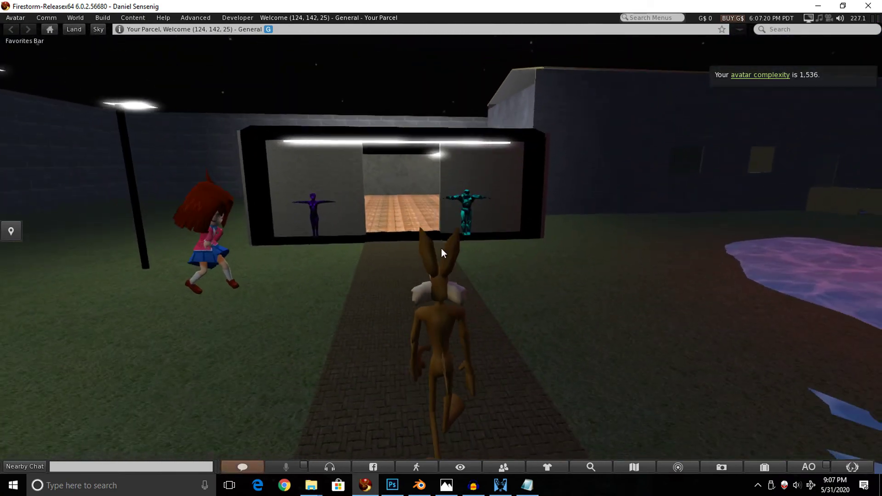
{"action": "key", "text": "Up"}
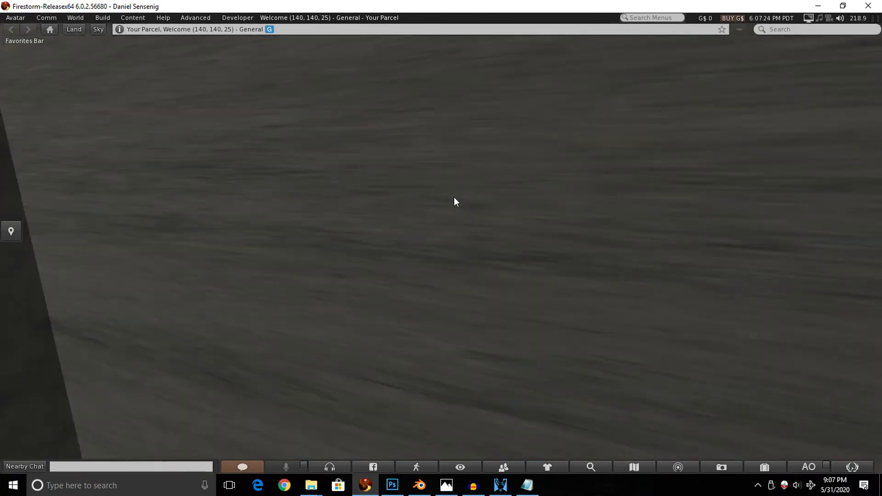
{"action": "key", "text": "Left"}
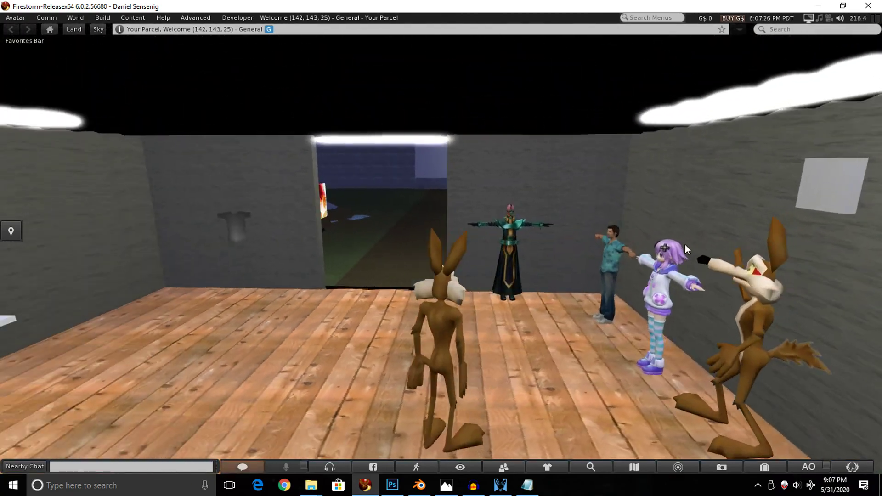
{"action": "key", "text": "Up"}
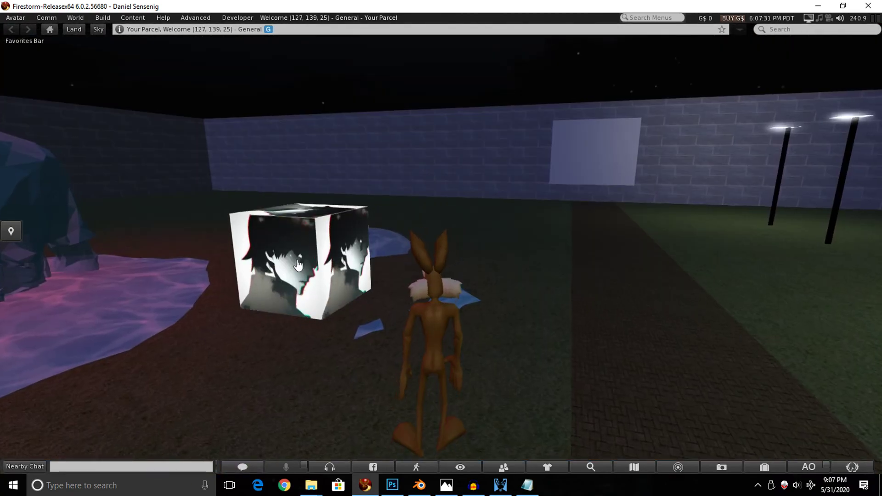
Step: Open the animated cube in the build editor with its contents showing
{"action": "scroll", "coordinate": [644, 262], "scroll_direction": "up", "scroll_amount": 5}
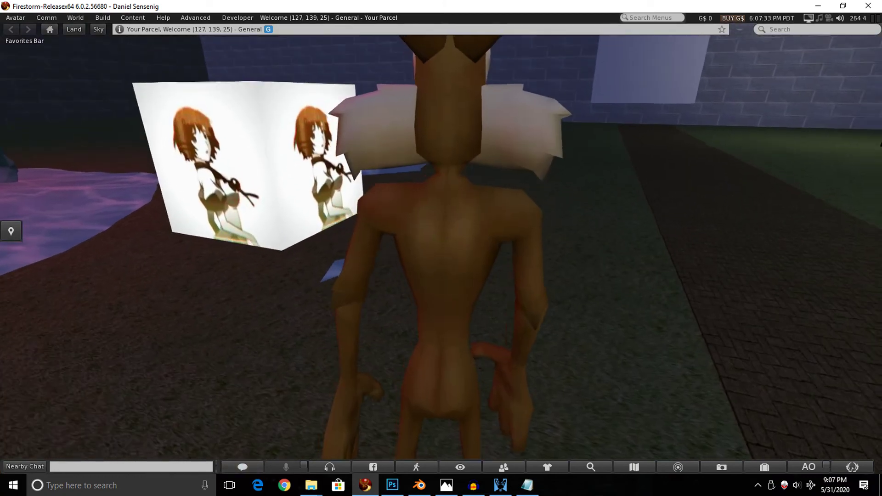
{"action": "scroll", "coordinate": [437, 250], "scroll_direction": "down", "scroll_amount": 5}
{"action": "key", "text": "Left"}
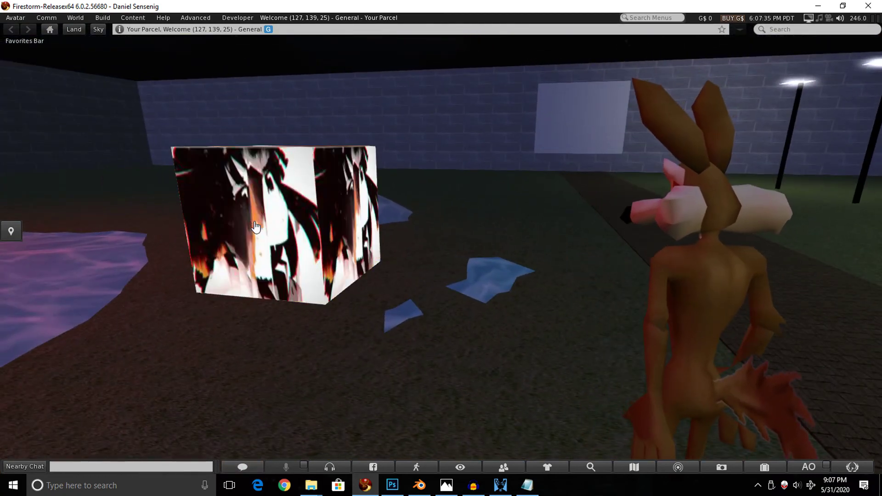
{"action": "right_click", "coordinate": [256, 226]}
{"action": "left_click", "coordinate": [285, 244]}
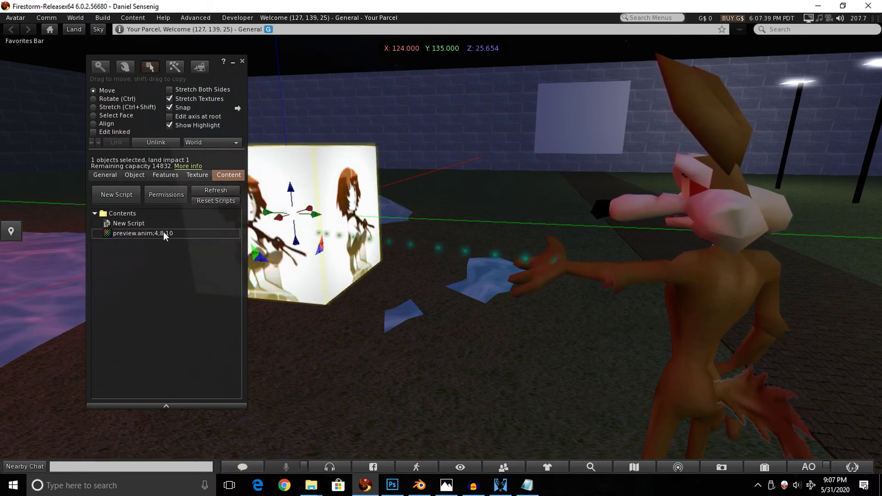
Step: Rename the cube's preview.anim texture to tutorialpreview.anim;4;8;1, adding a tutorial prefix and lowering the frame rate to 1
{"action": "left_click", "coordinate": [131, 236]}
{"action": "right_click", "coordinate": [131, 235]}
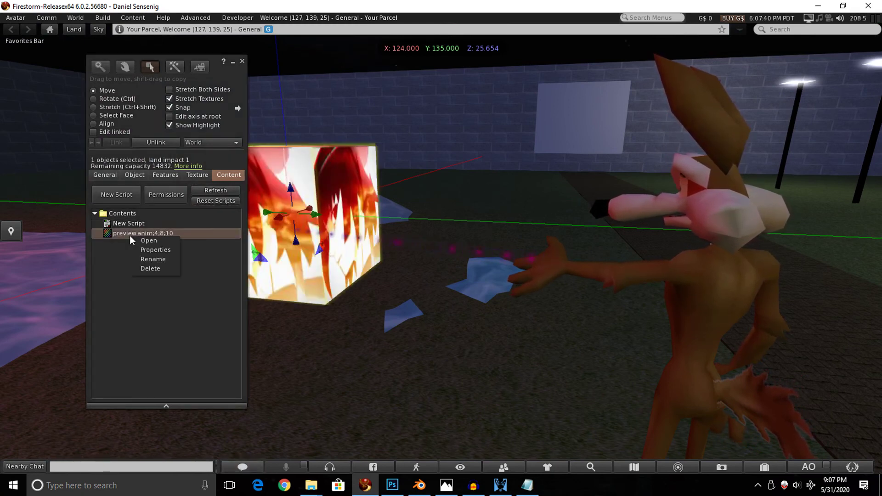
{"action": "left_click", "coordinate": [153, 259]}
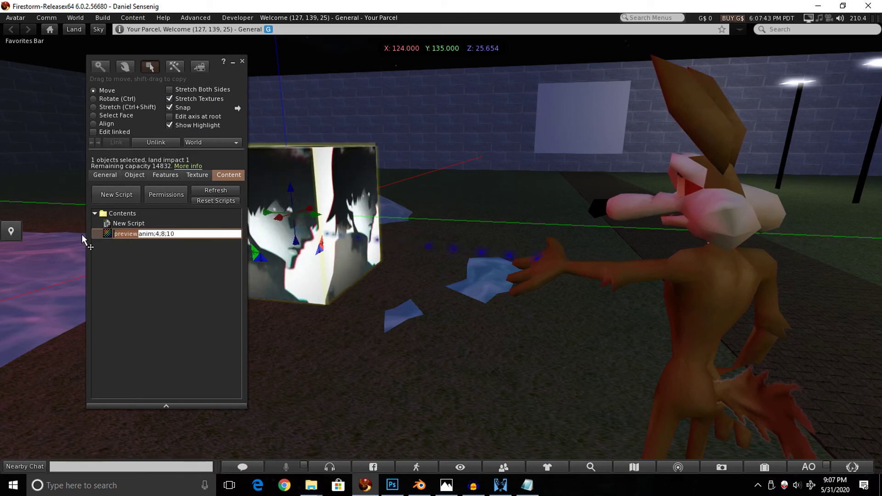
{"action": "key", "text": "Home"}
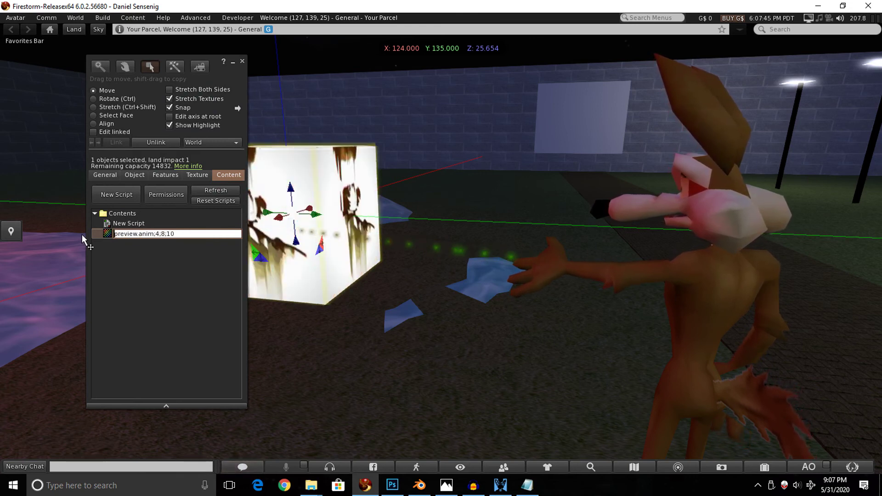
{"action": "type", "text": "tu"}
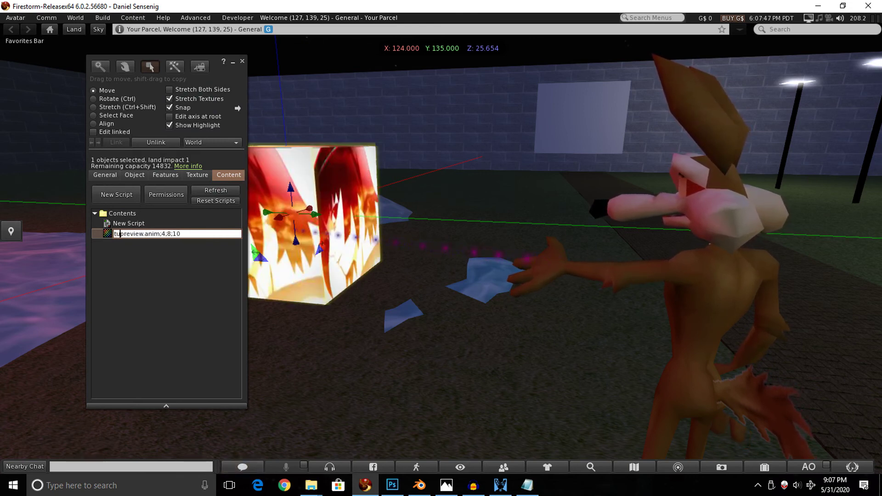
{"action": "type", "text": "torial"}
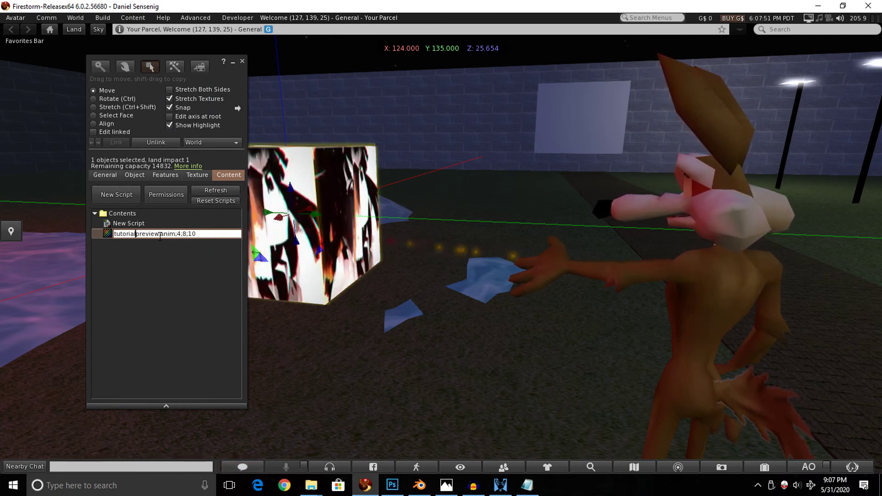
{"action": "left_click_drag", "start_coordinate": [169, 235], "coordinate": [183, 235]}
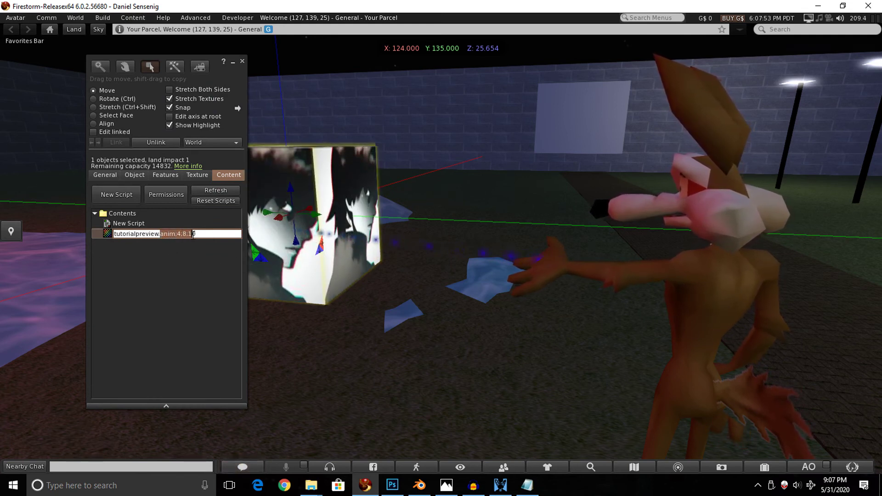
{"action": "left_click", "coordinate": [206, 234]}
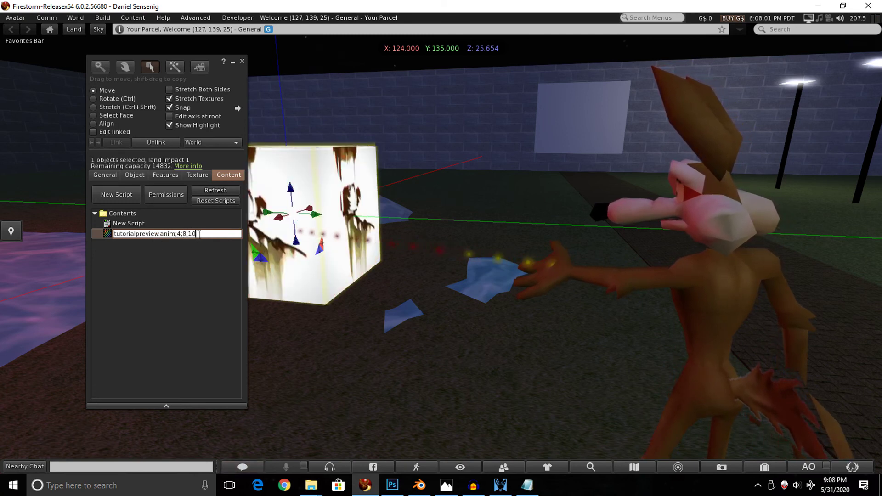
{"action": "key", "text": "BackSpace"}
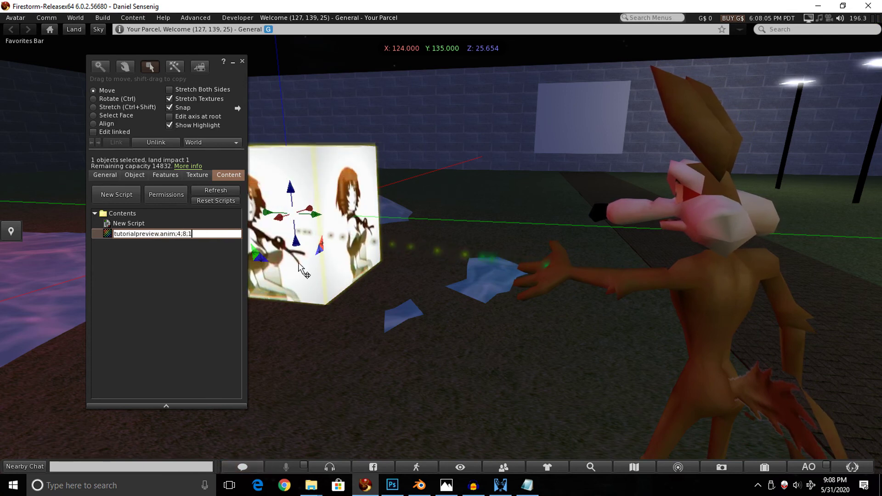
{"action": "left_click", "coordinate": [218, 265]}
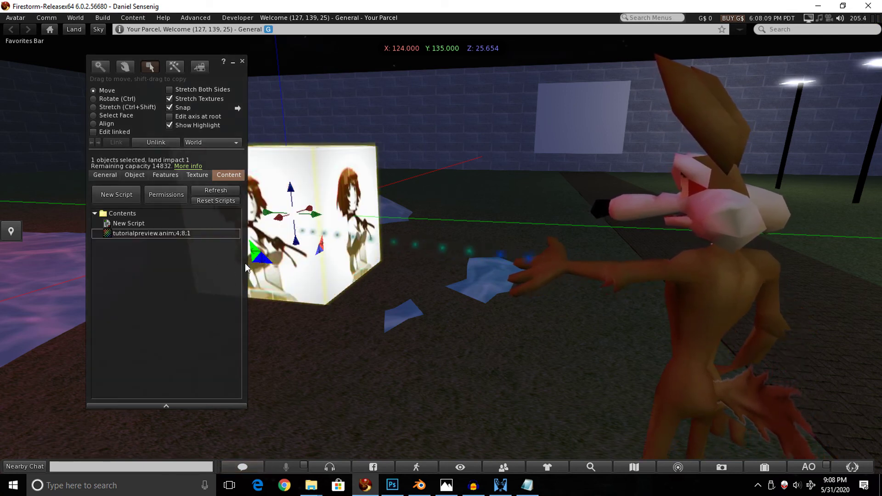
Step: Rename the cube's texture to tutorialpreview.anim;4;8;10, setting the frame rate to 10
{"action": "right_click", "coordinate": [199, 232]}
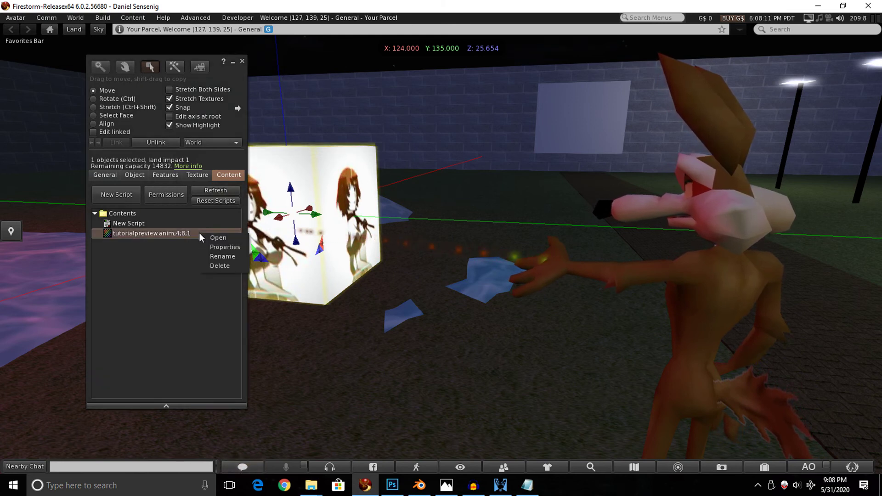
{"action": "left_click", "coordinate": [233, 255]}
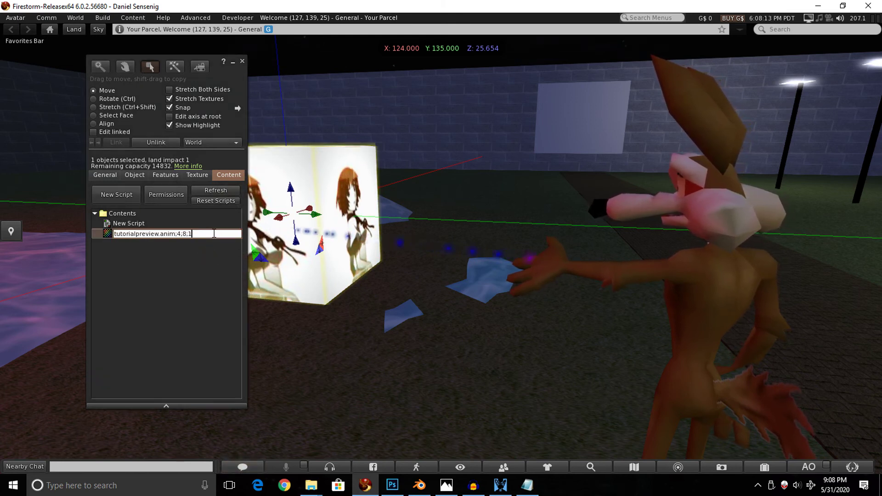
{"action": "key", "text": "Return"}
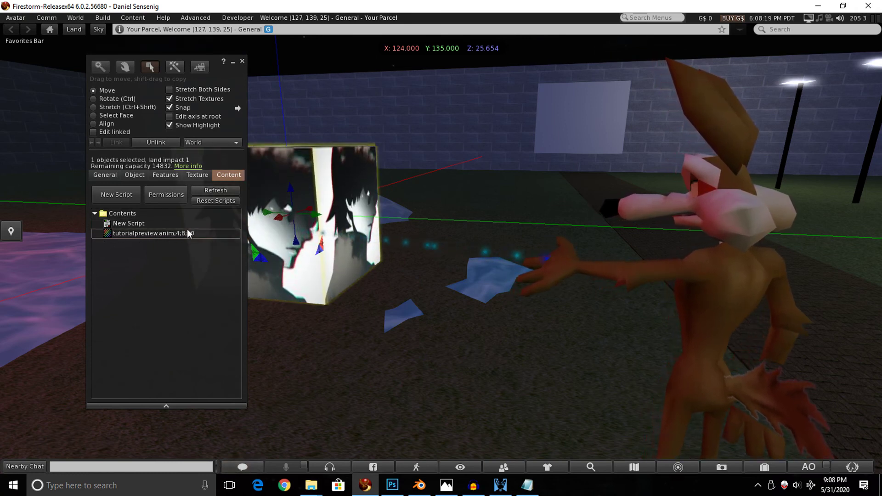
Step: Replace the cube texture's entire name with vxfvdf, dropping the anim parameters, and close the build editor
{"action": "right_click", "coordinate": [172, 233]}
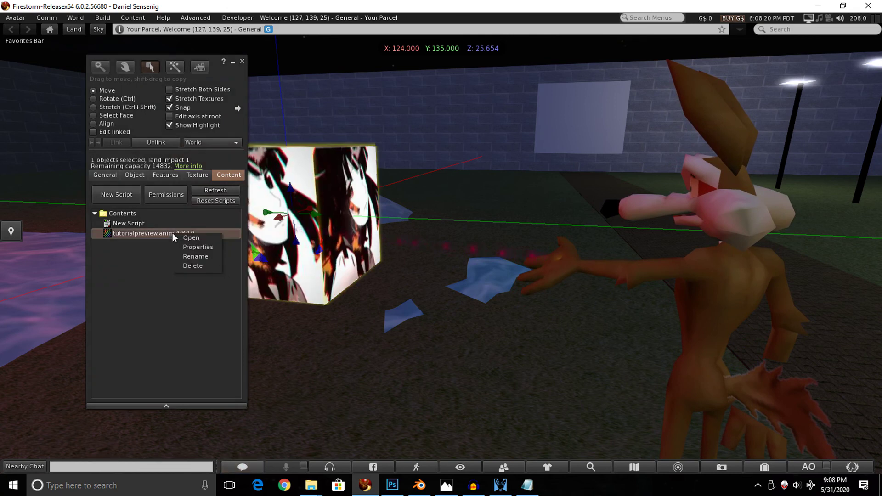
{"action": "left_click", "coordinate": [191, 256]}
{"action": "type", "text": "vxfvdf"}
{"action": "key", "text": "Return"}
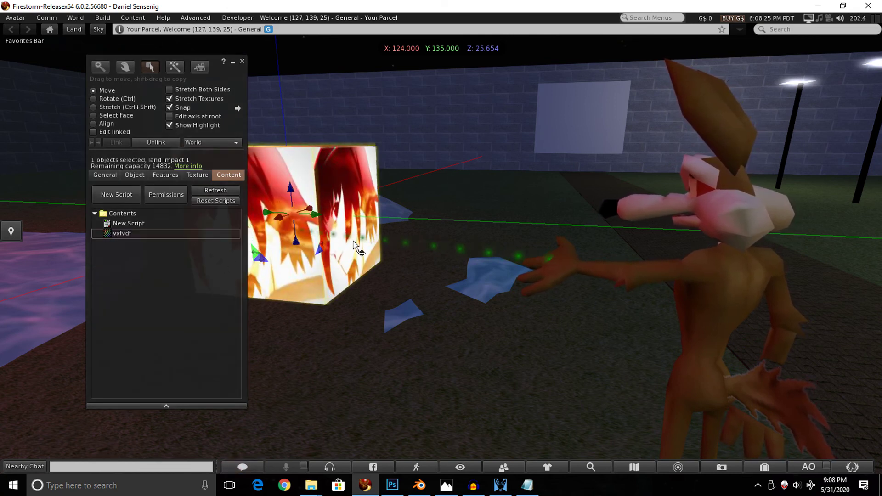
{"action": "left_click", "coordinate": [242, 61]}
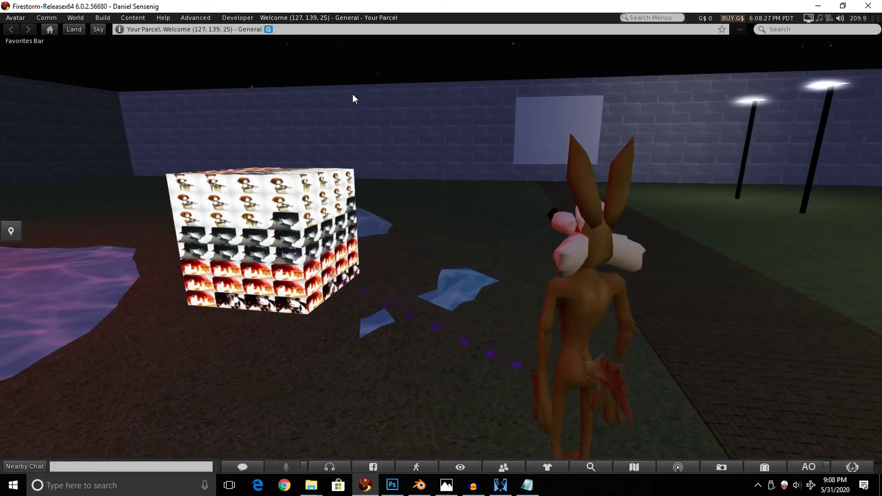